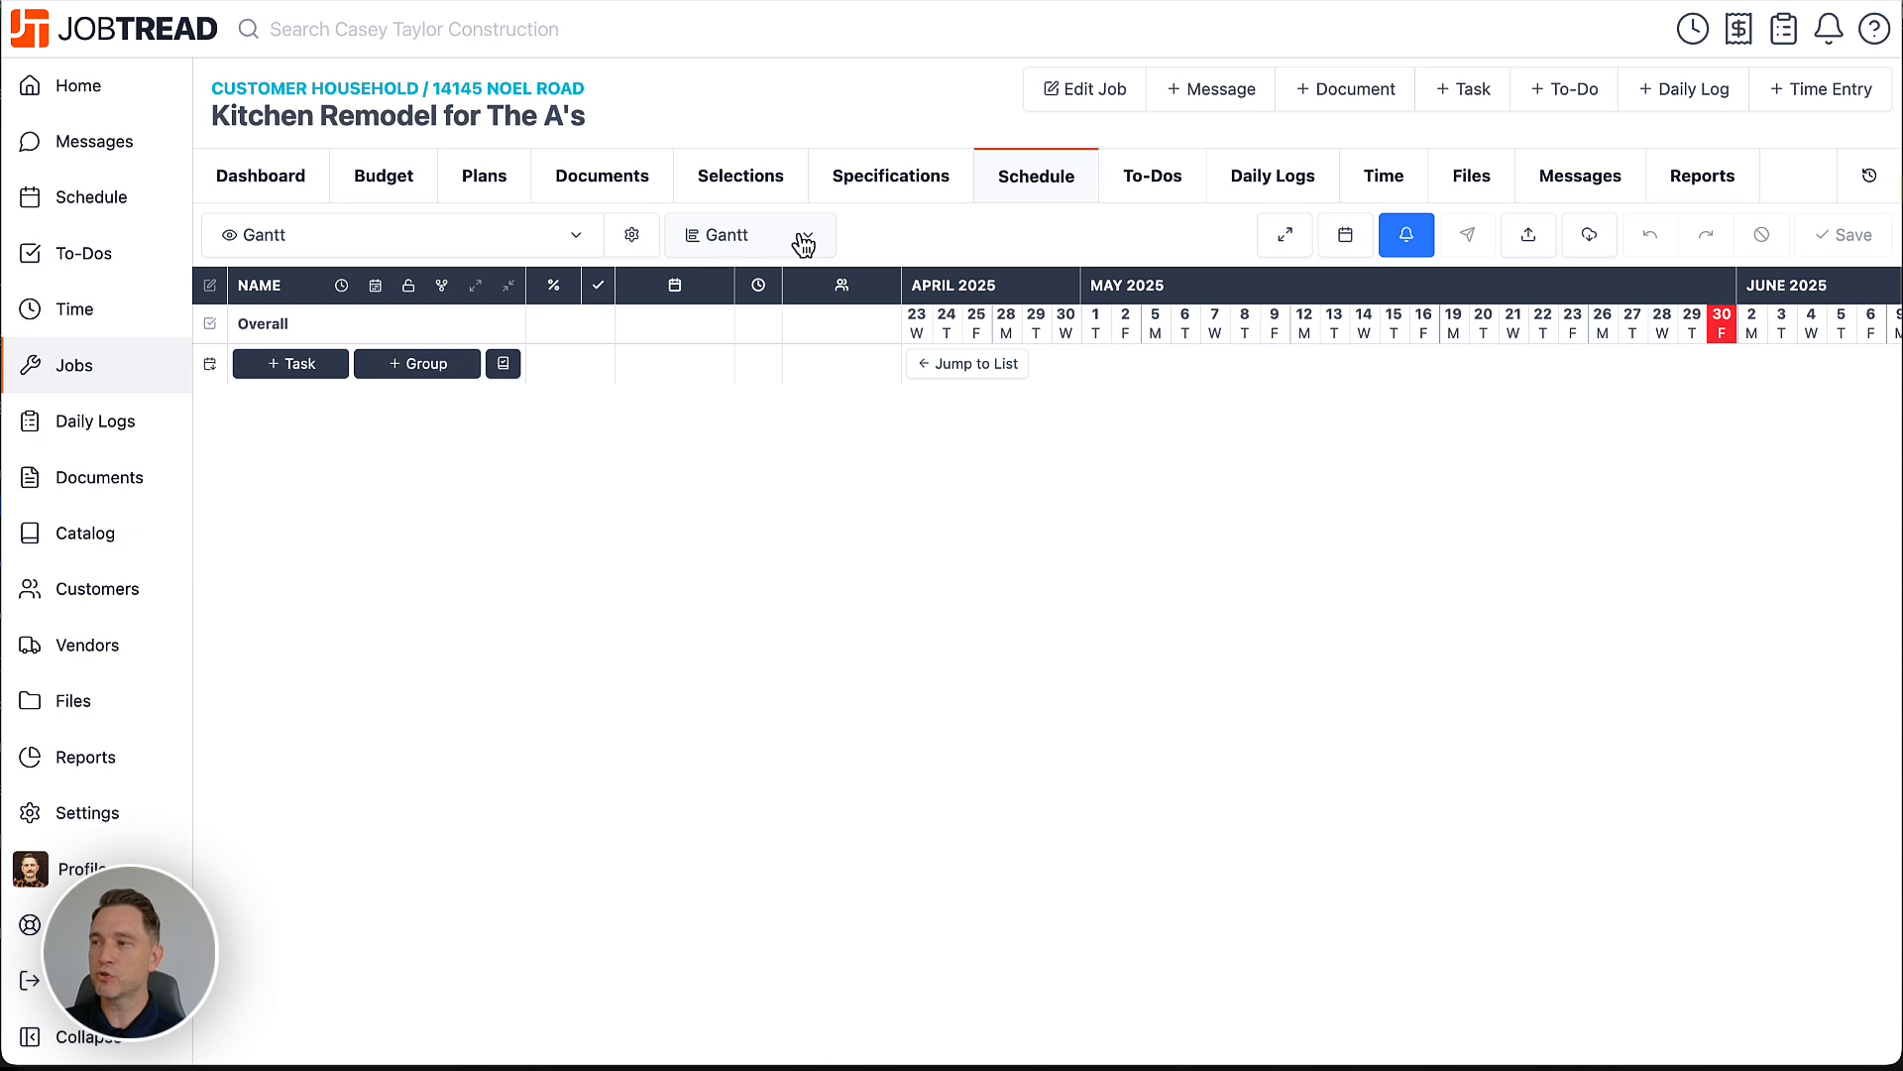
{"action": "left_click", "coordinate": [804, 243]}
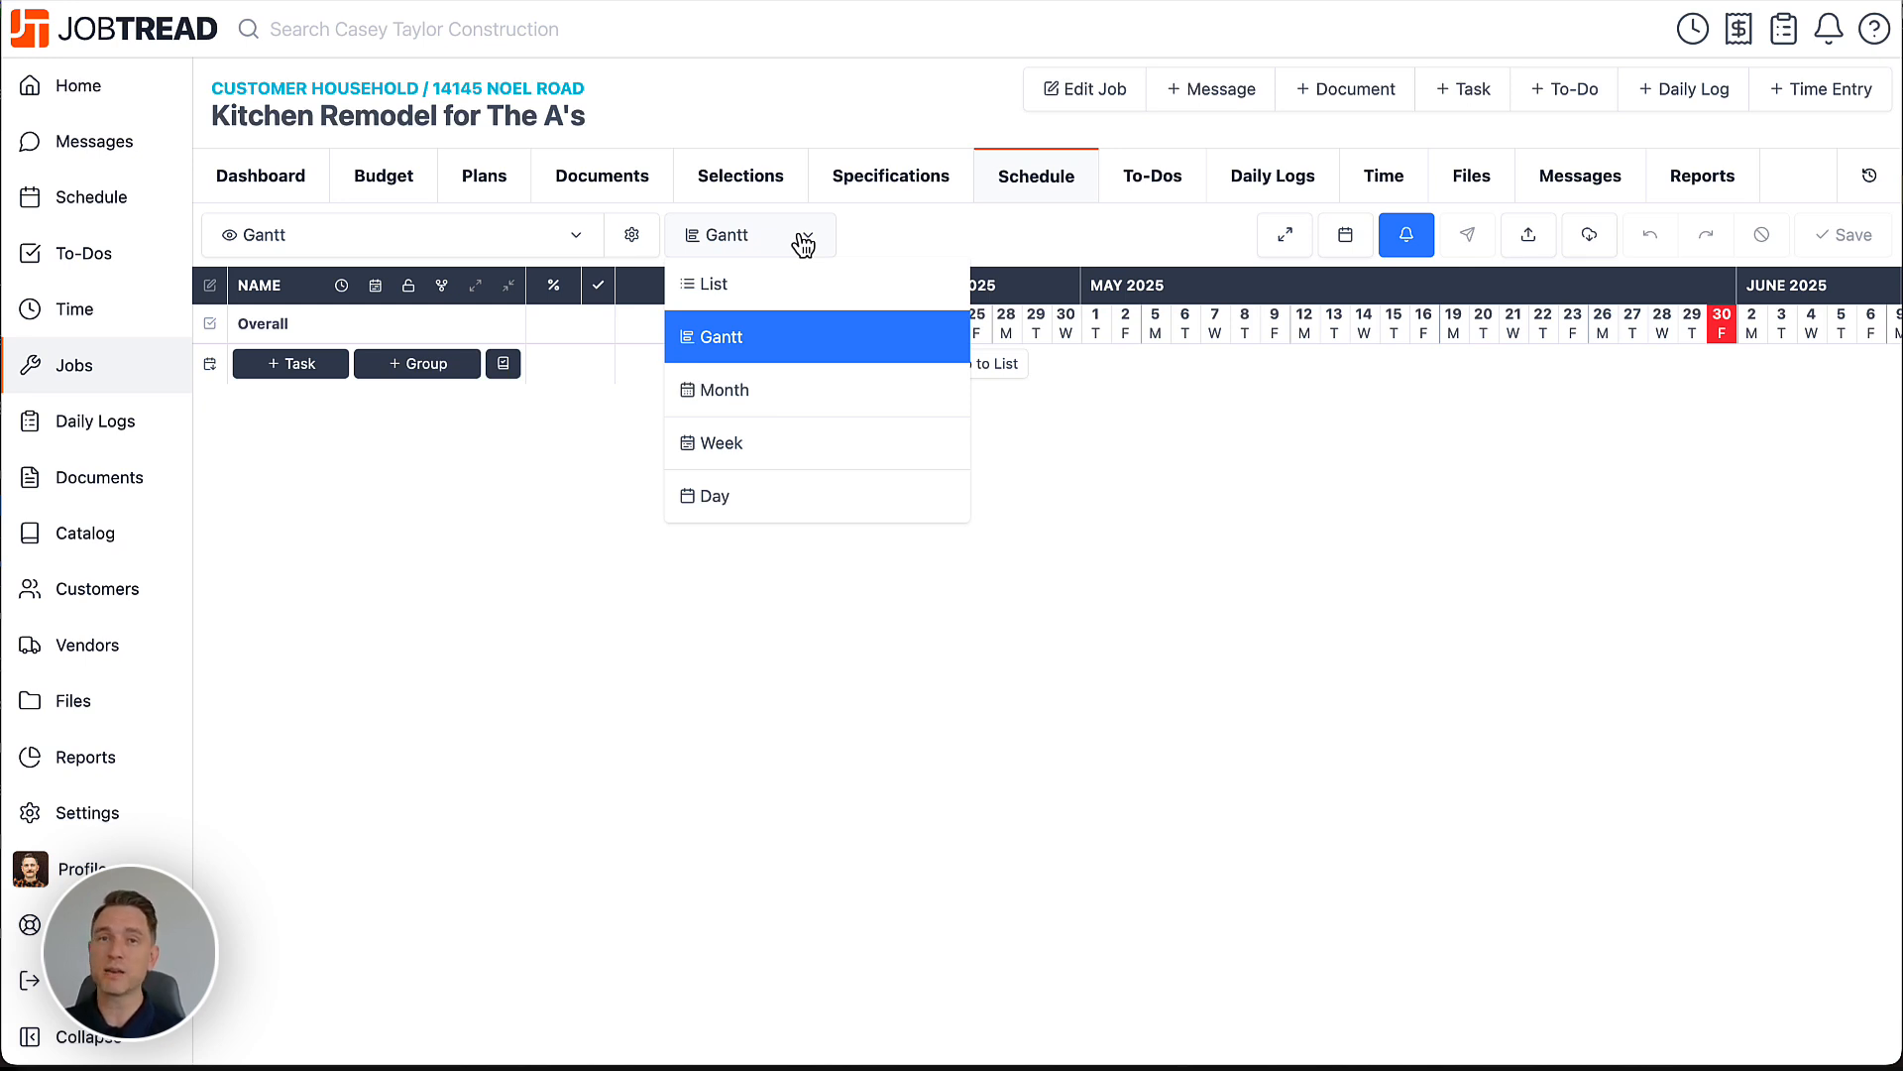
{"action": "left_click", "coordinate": [876, 242]}
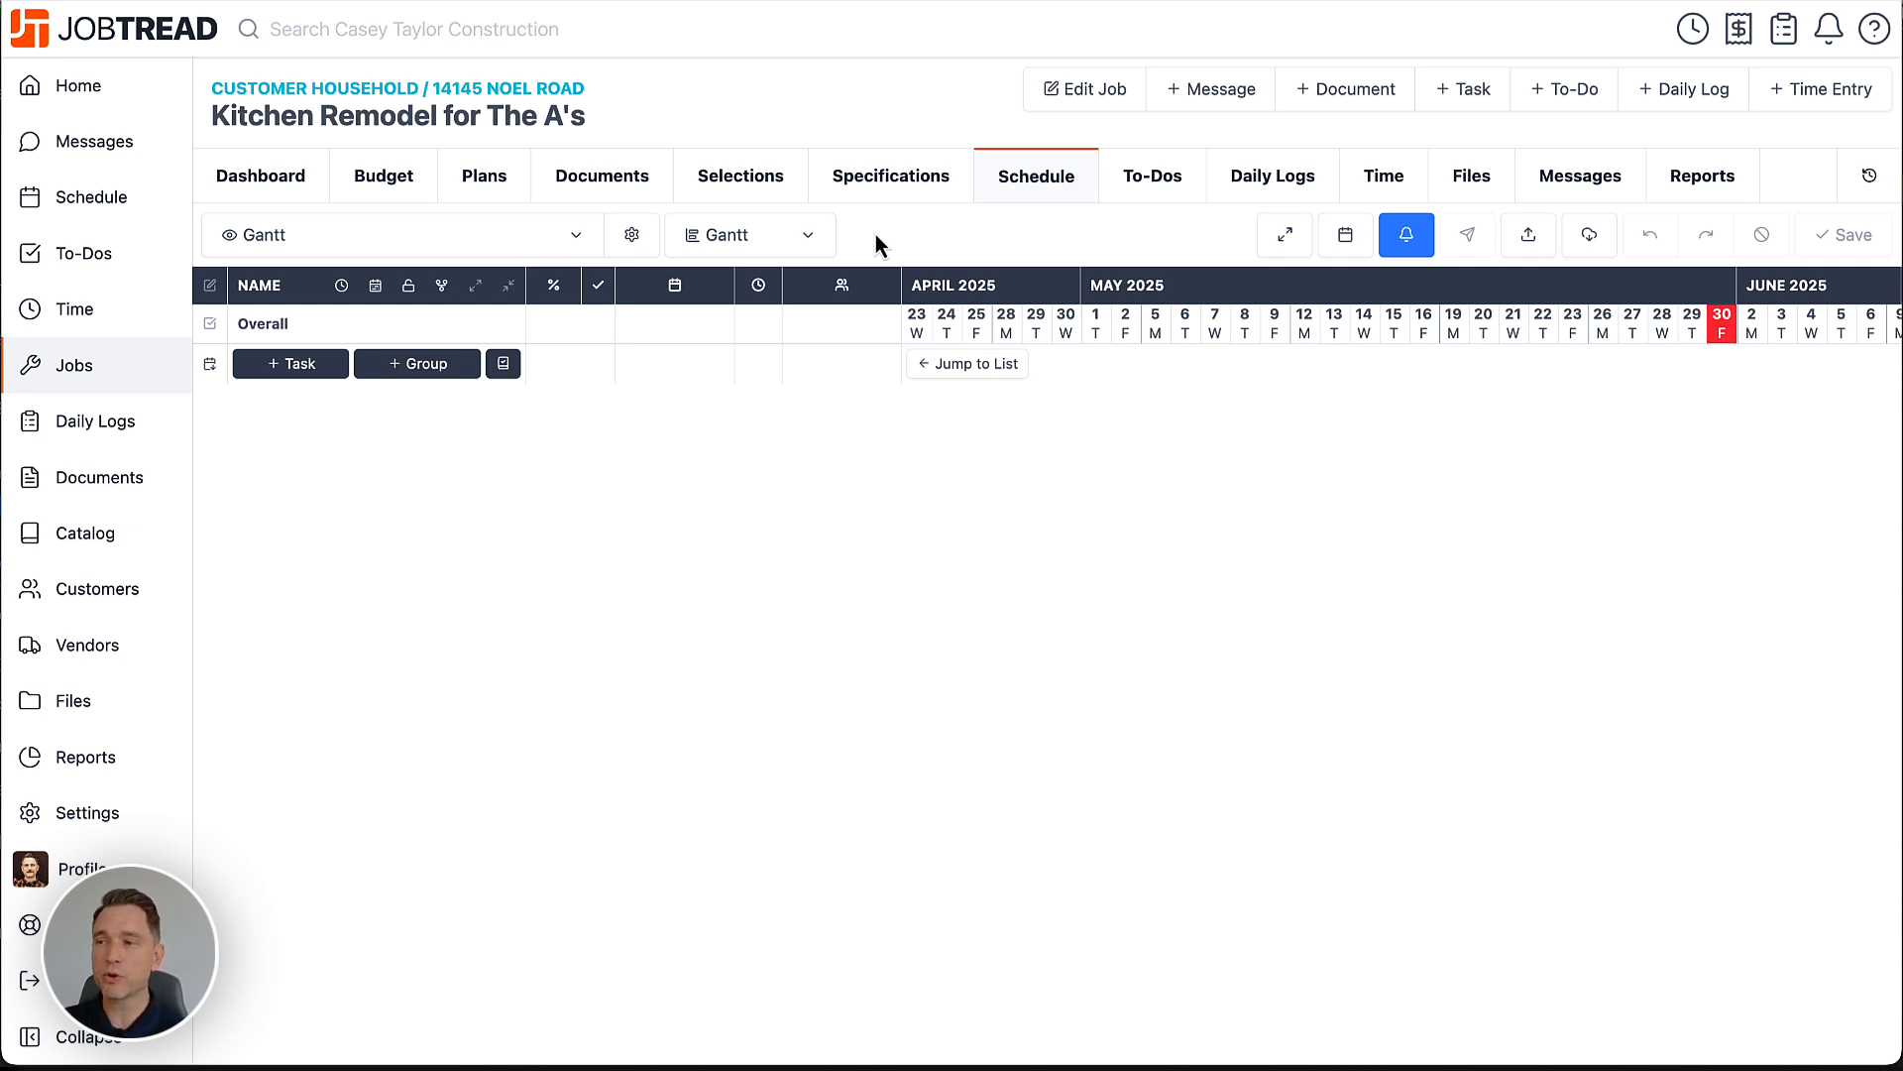
Add a schedule group named Pre-Construction to the kitchen remodel job
{"action": "left_click", "coordinate": [427, 365]}
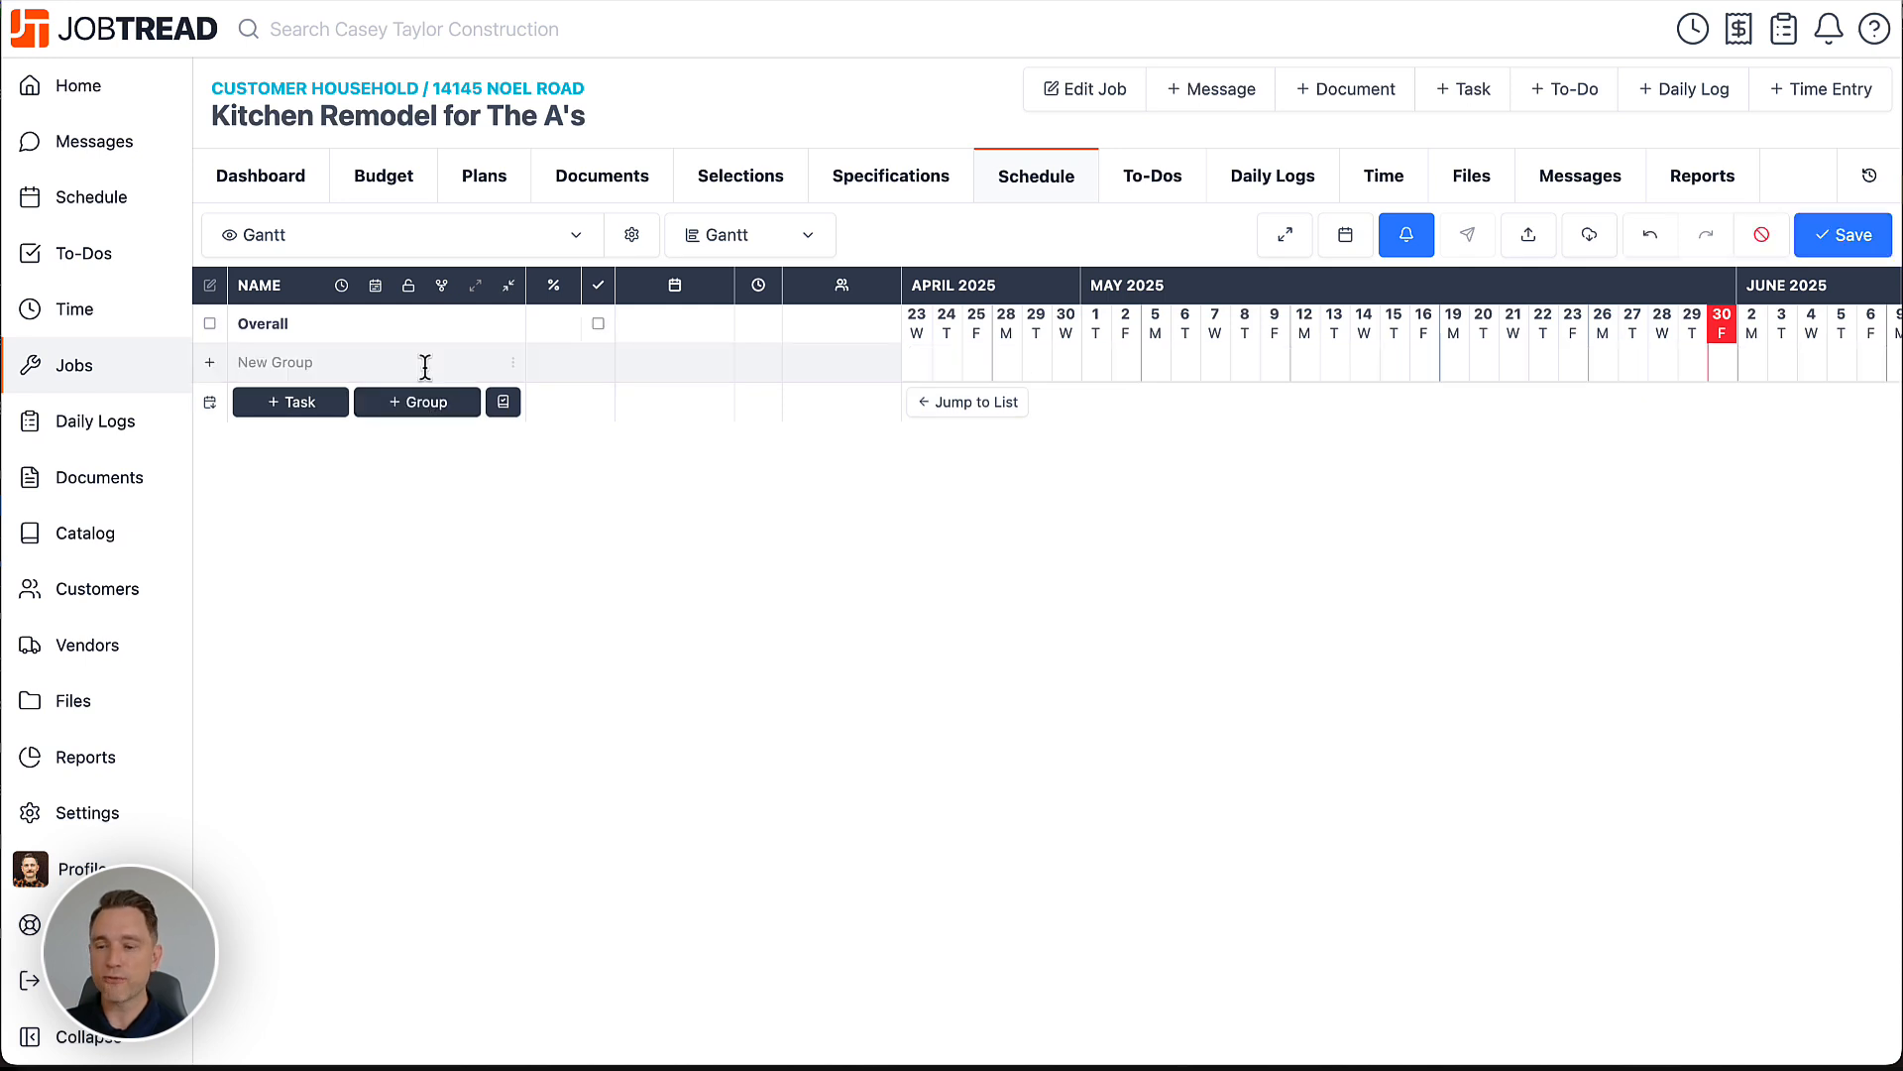
{"action": "type", "text": "Pre-Construc"}
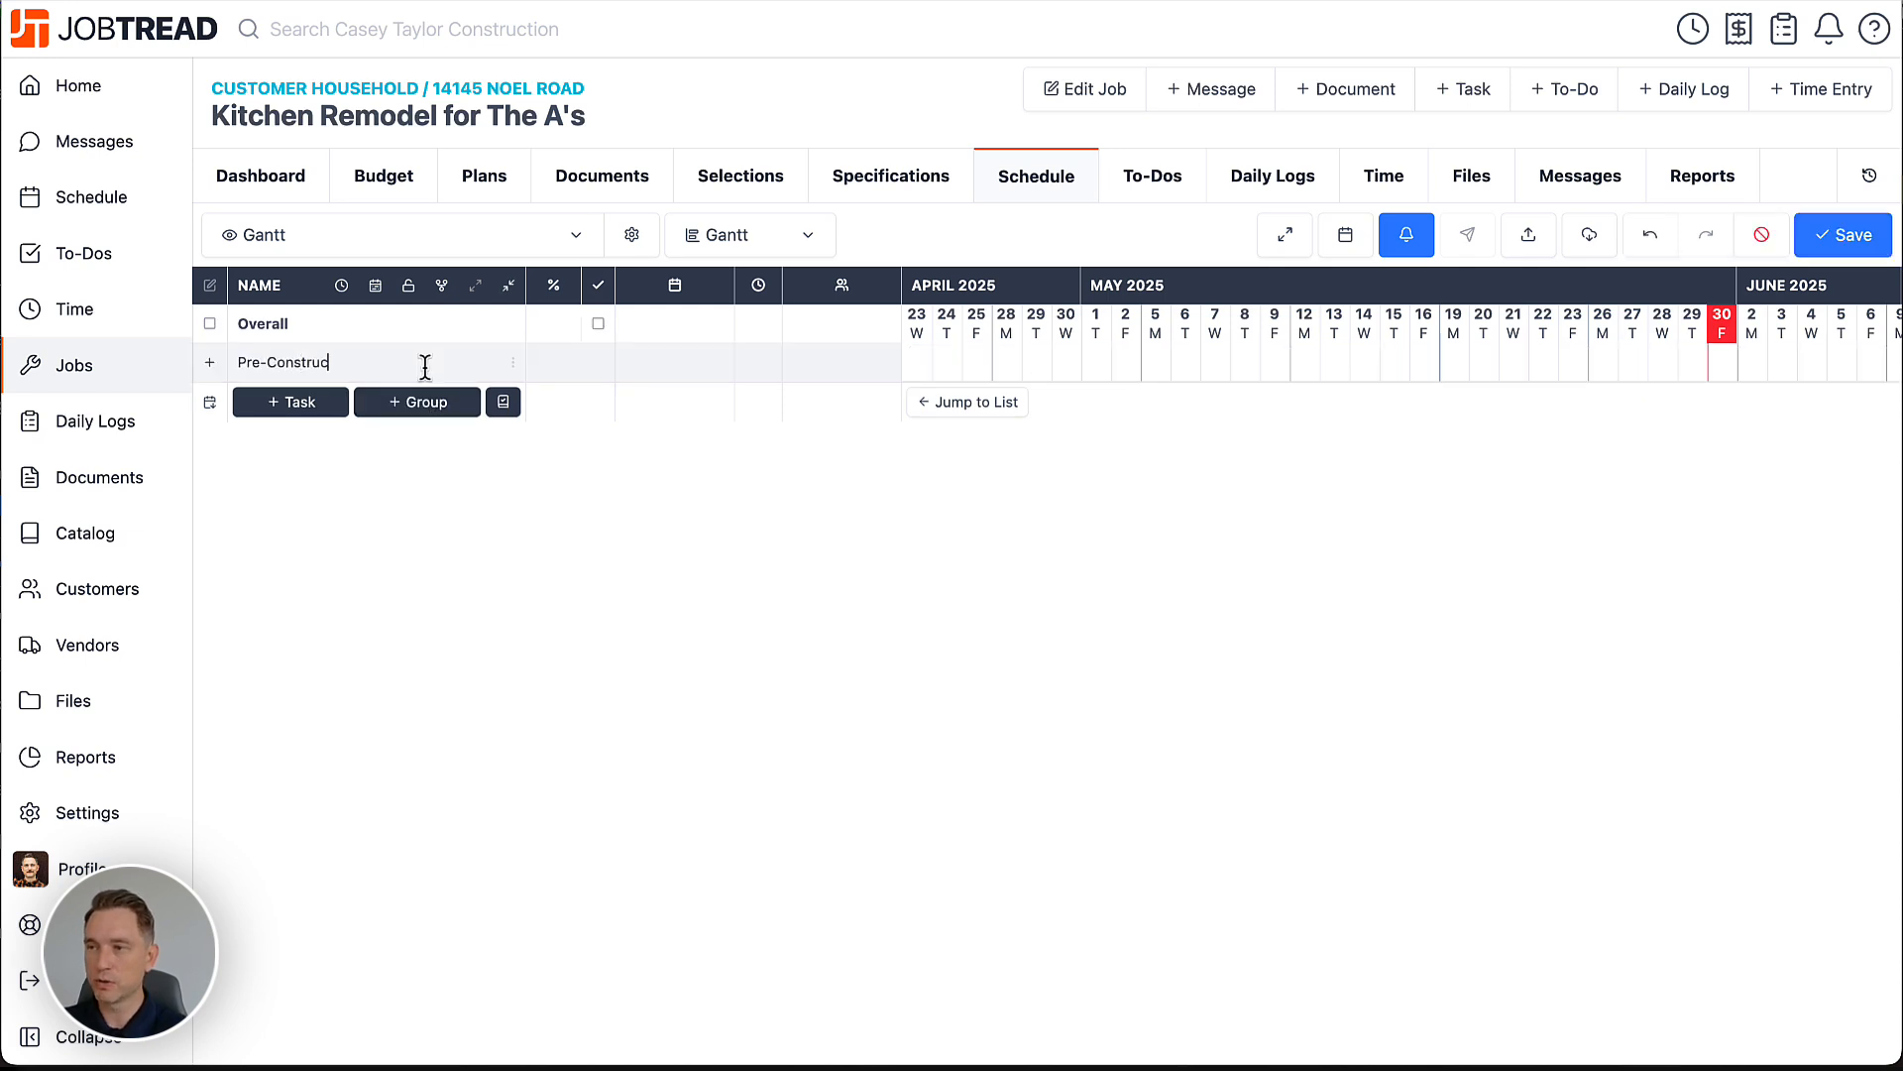
{"action": "type", "text": "tion"}
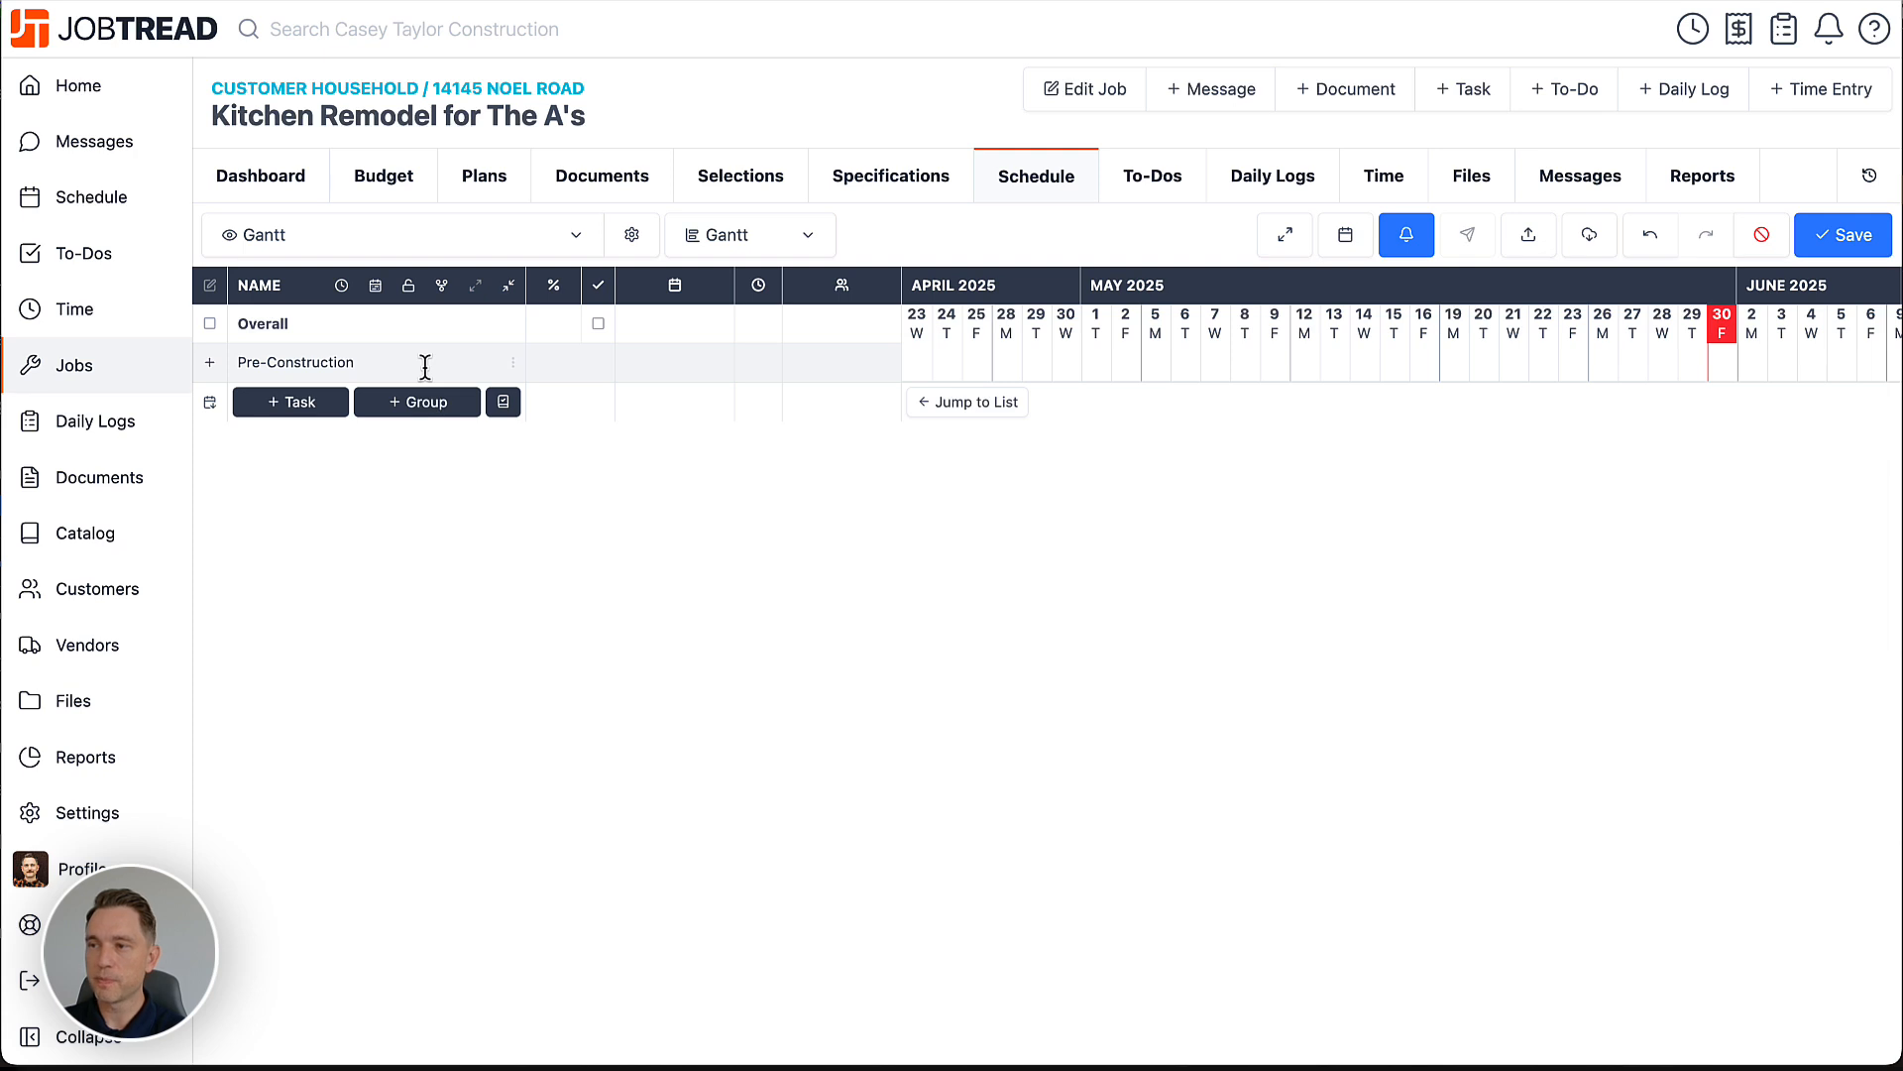
{"action": "key", "text": "Return"}
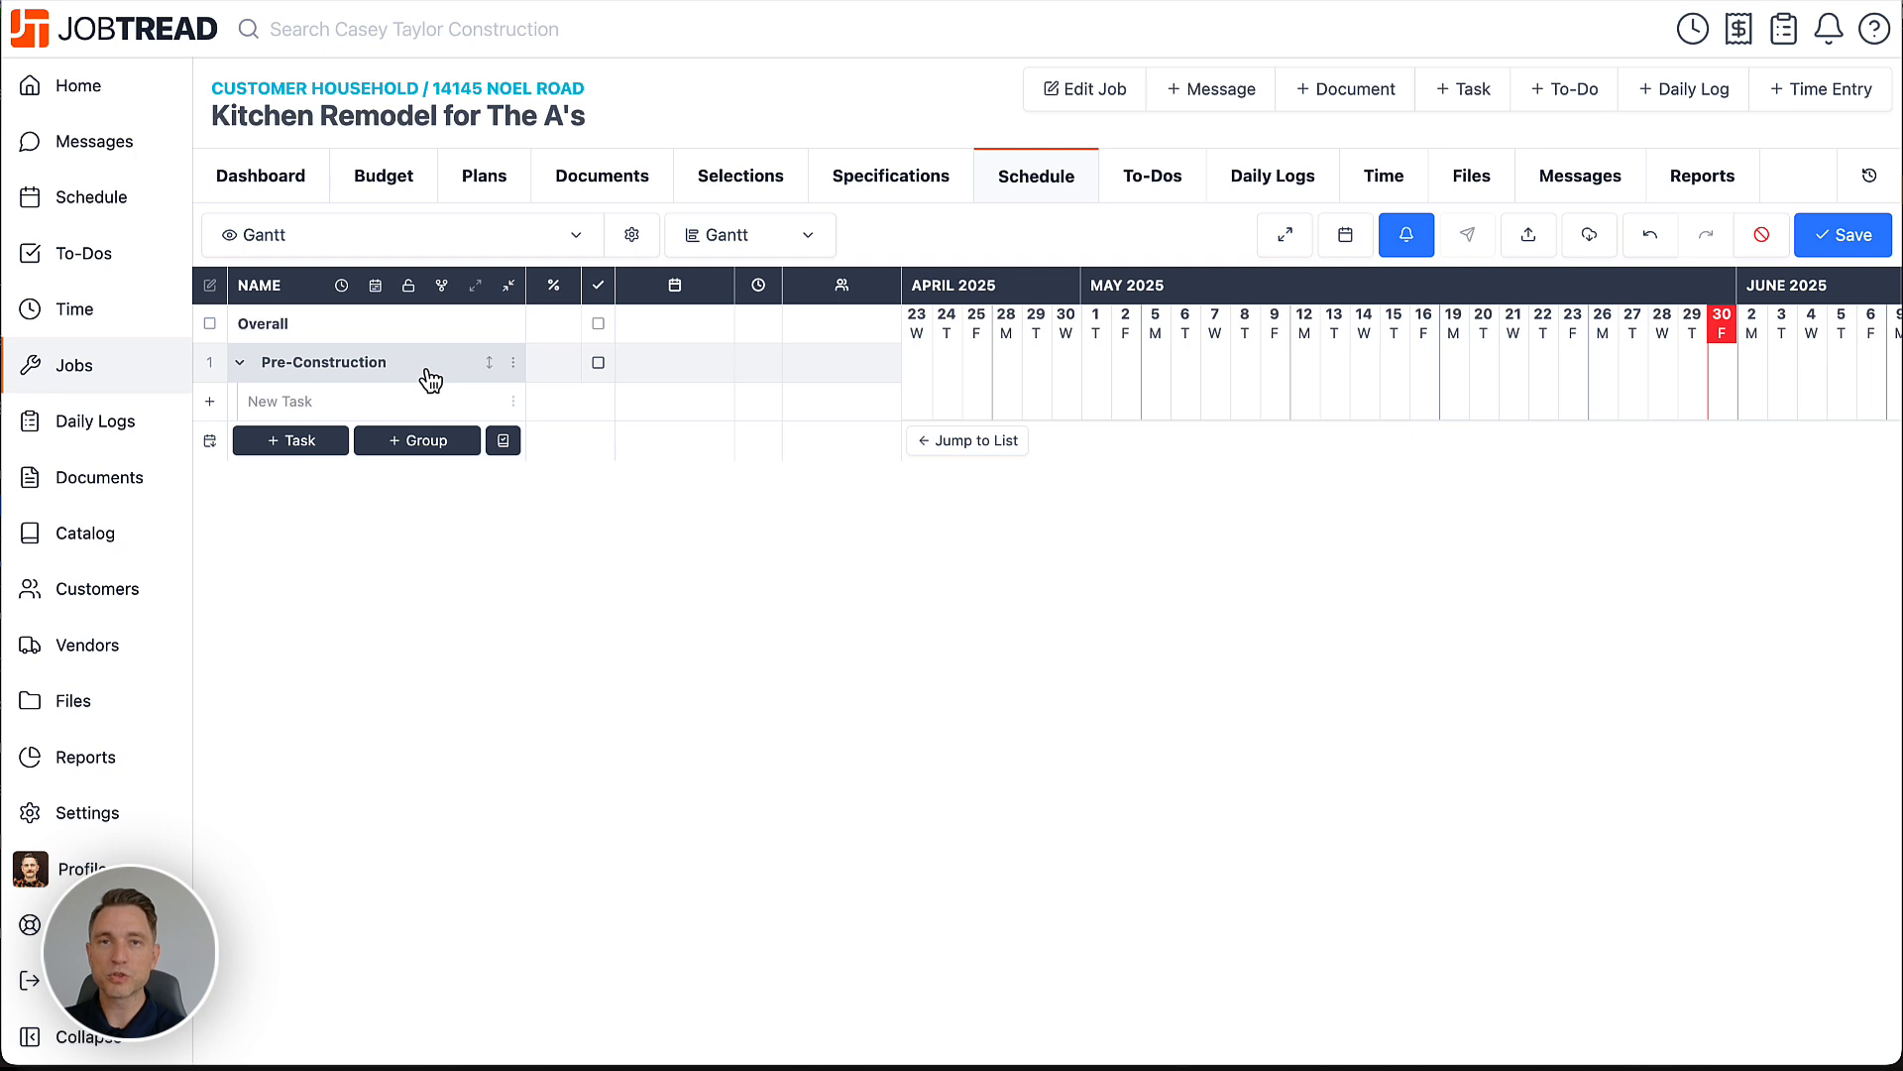
Add the tasks Design & Planning and Sample Approvals to the Pre-Construction group
{"action": "type", "text": "Design"}
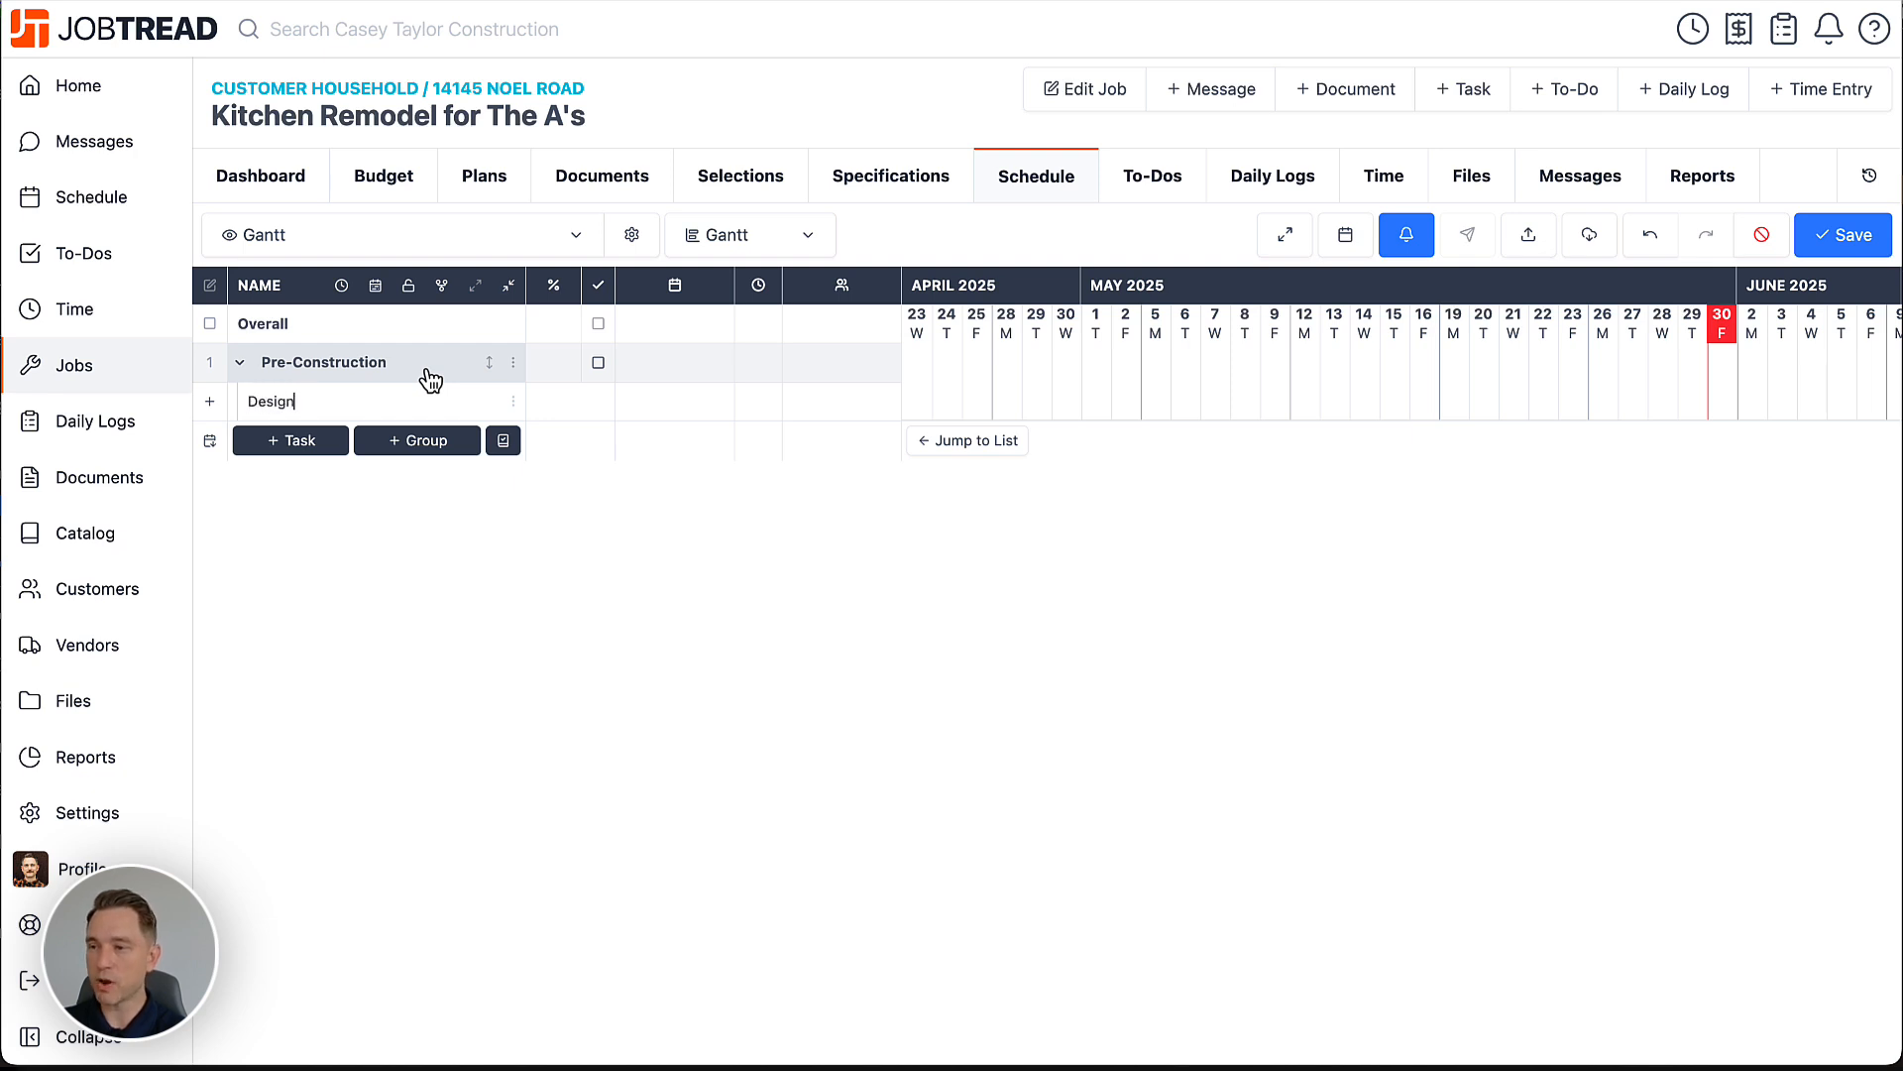
{"action": "type", "text": " & Planning"}
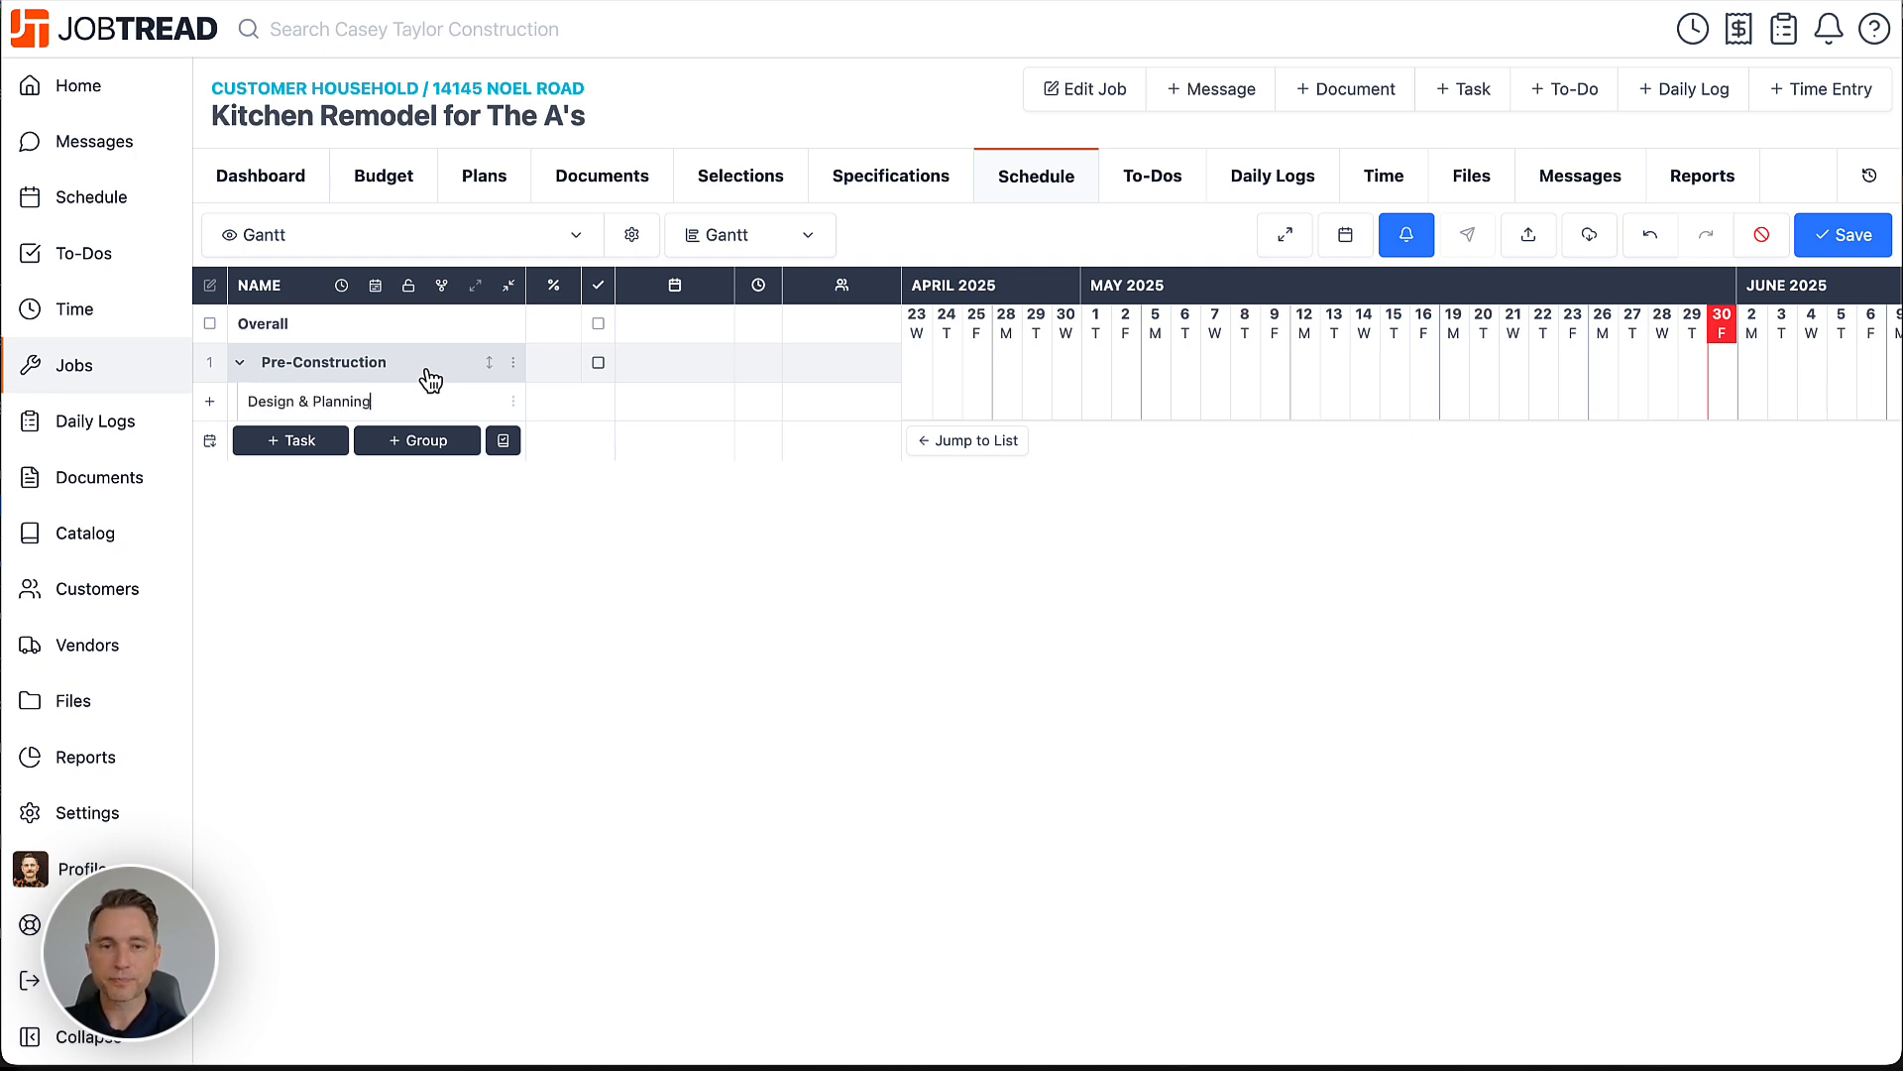
{"action": "key", "text": "Return"}
{"action": "type", "text": "S"}
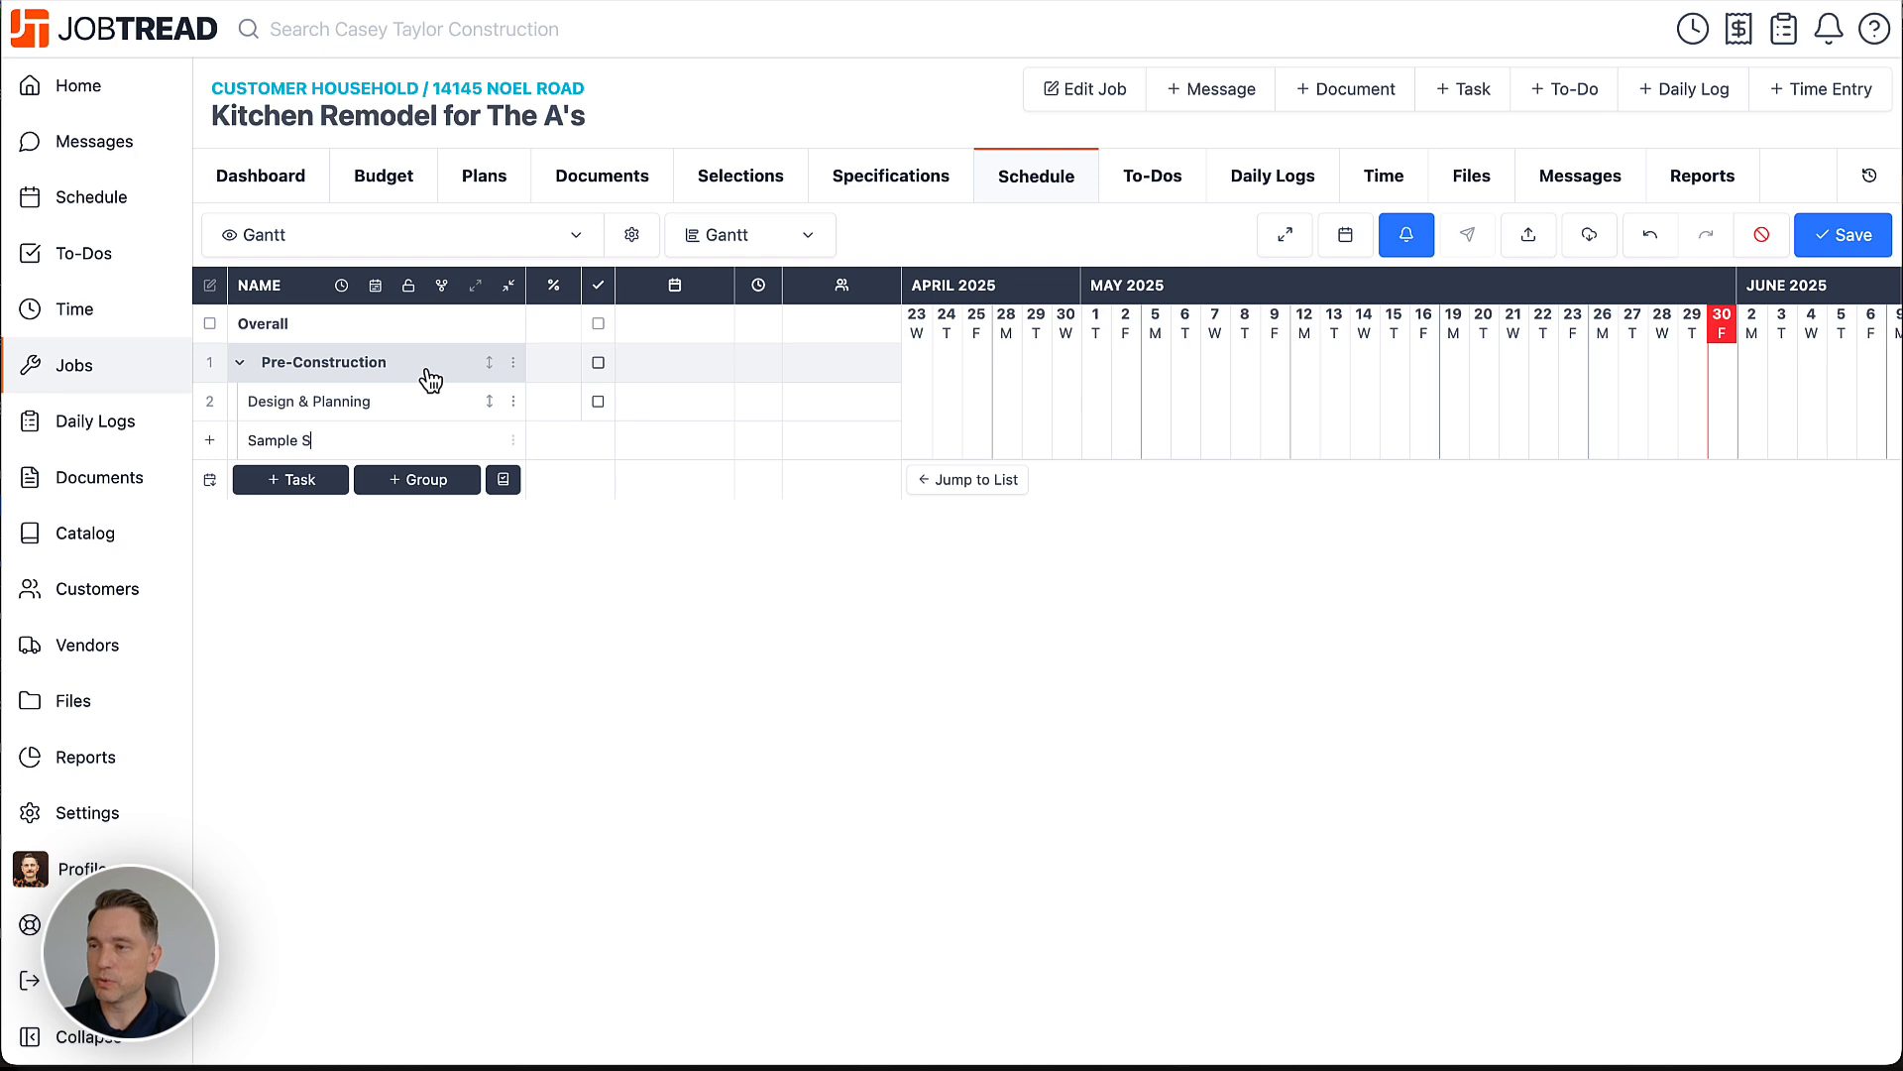
{"action": "key", "text": "BackSpace"}
{"action": "type", "text": "Approvals"}
{"action": "key", "text": "Return"}
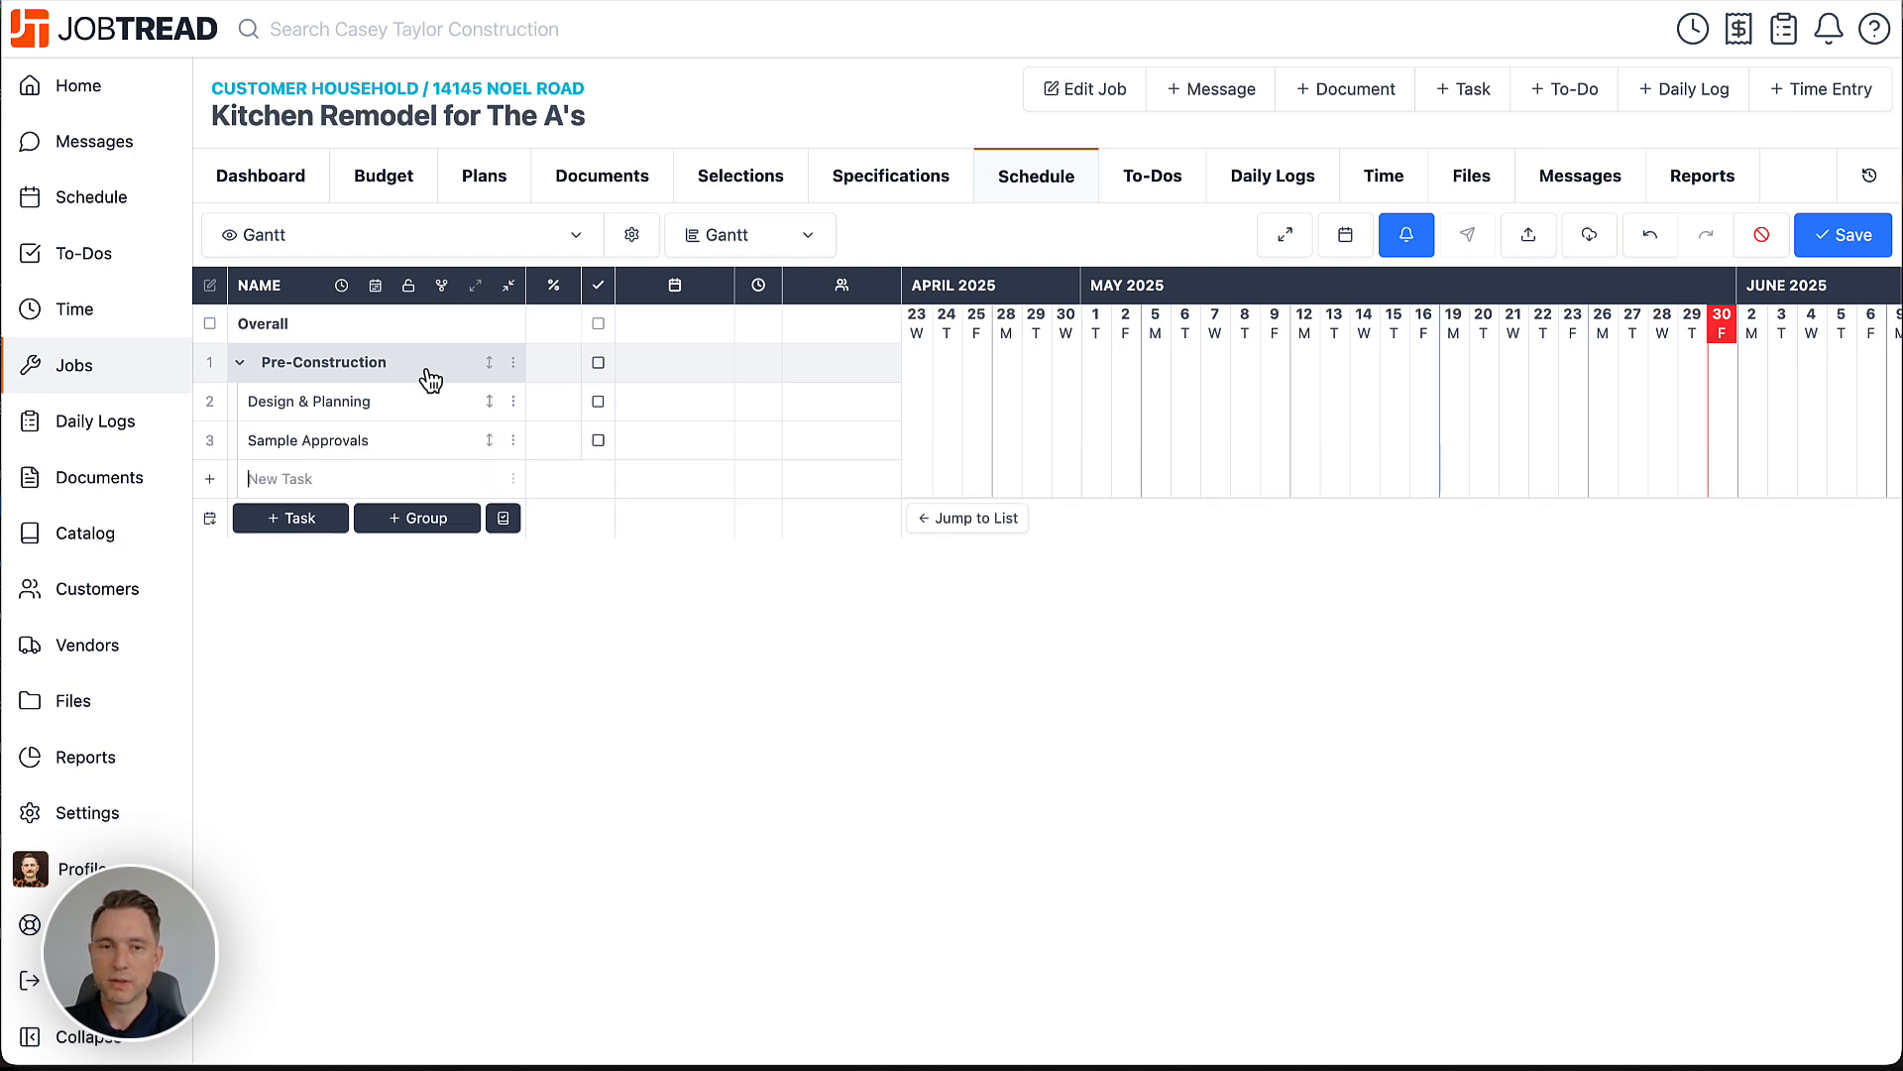
Add the tasks Bids & Contracts and Contract Execution below Sample Approvals in the Pre-Construction group
{"action": "type", "text": "Bids & Cont"}
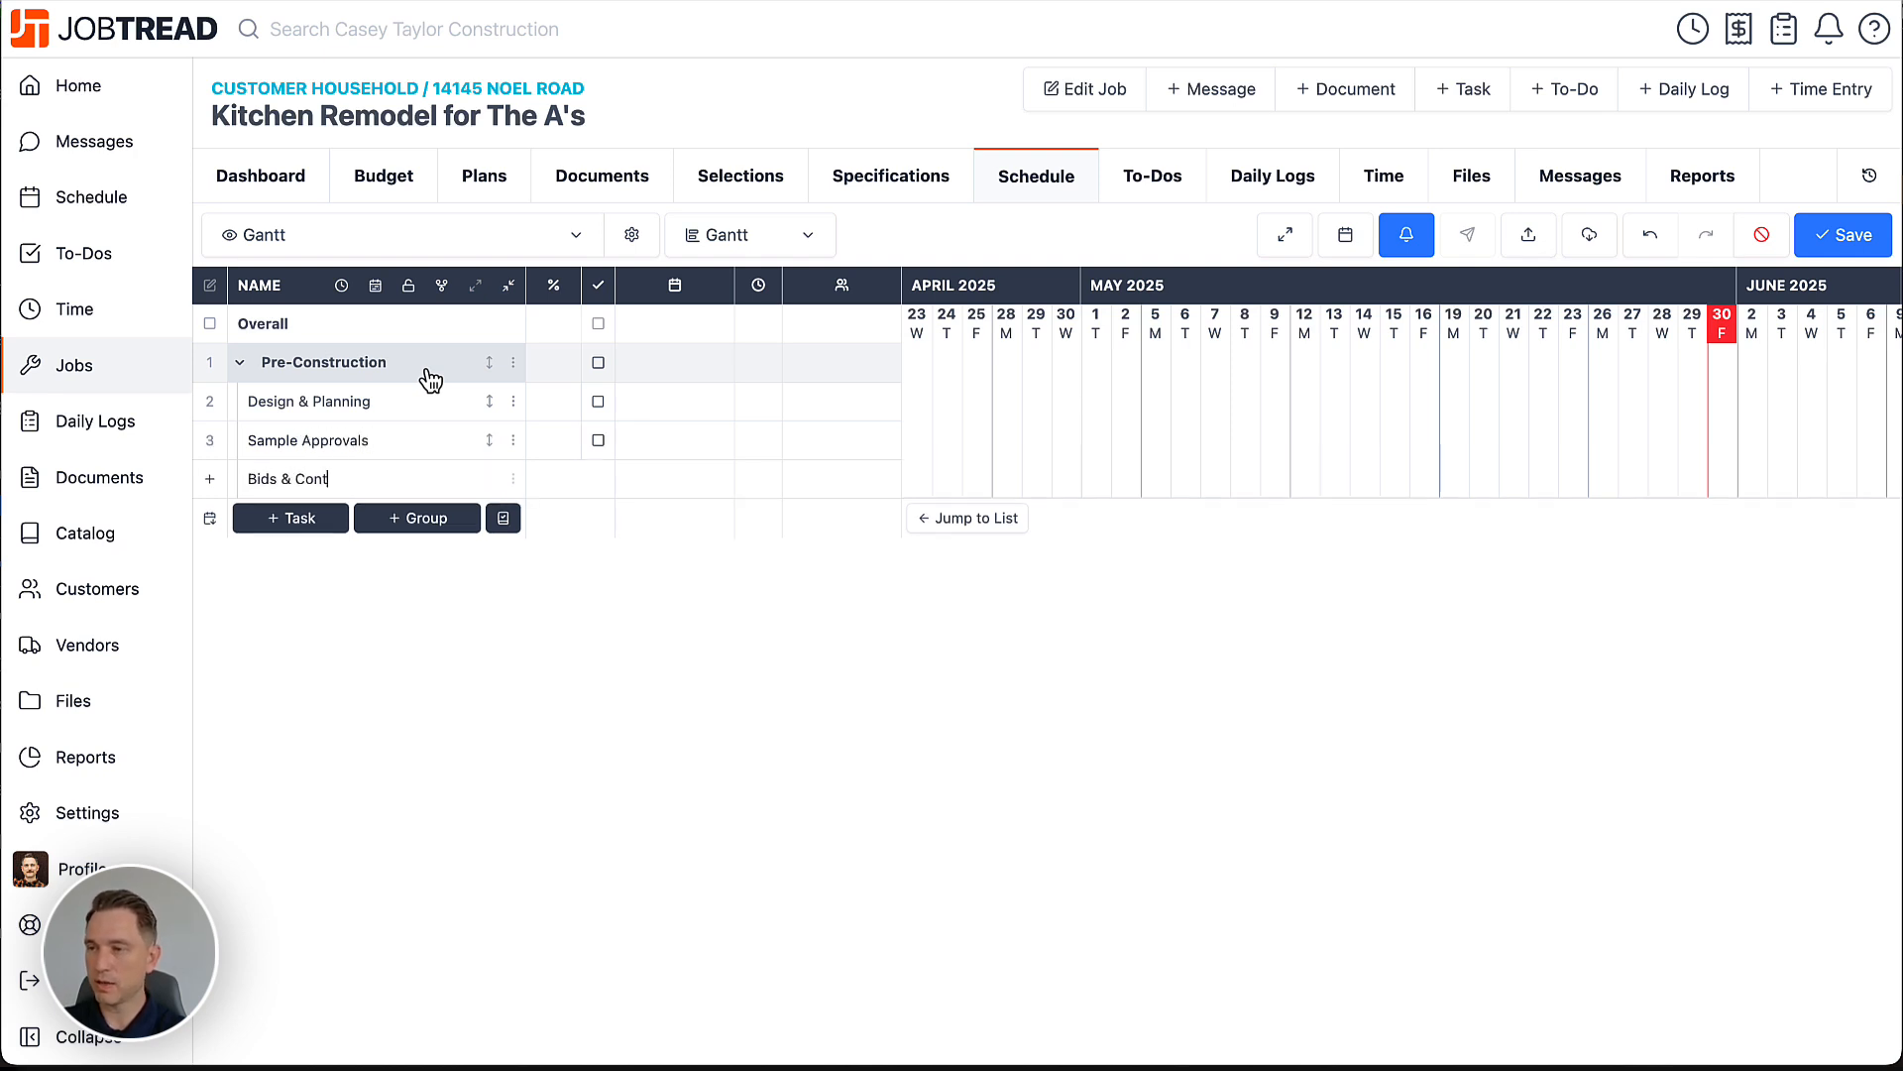
{"action": "type", "text": "racts"}
{"action": "key", "text": "Return"}
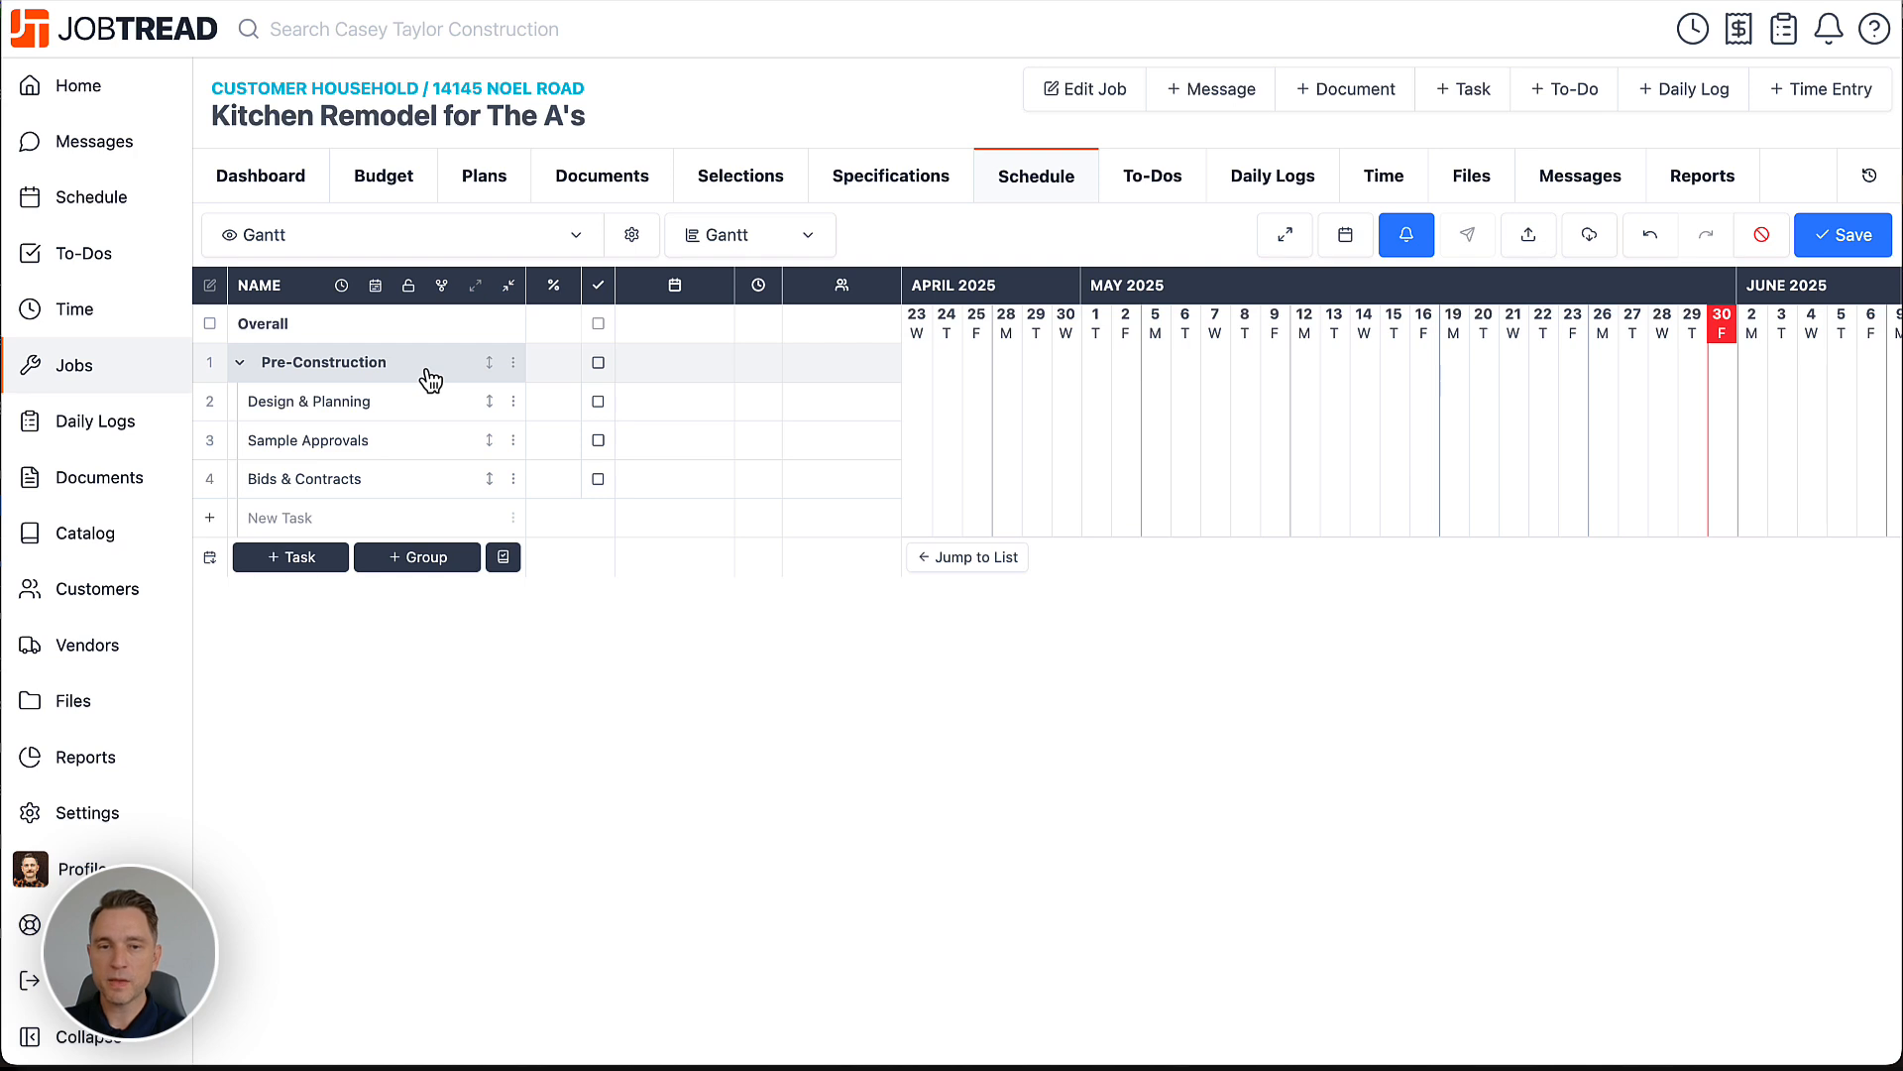
{"action": "type", "text": "Contrac"}
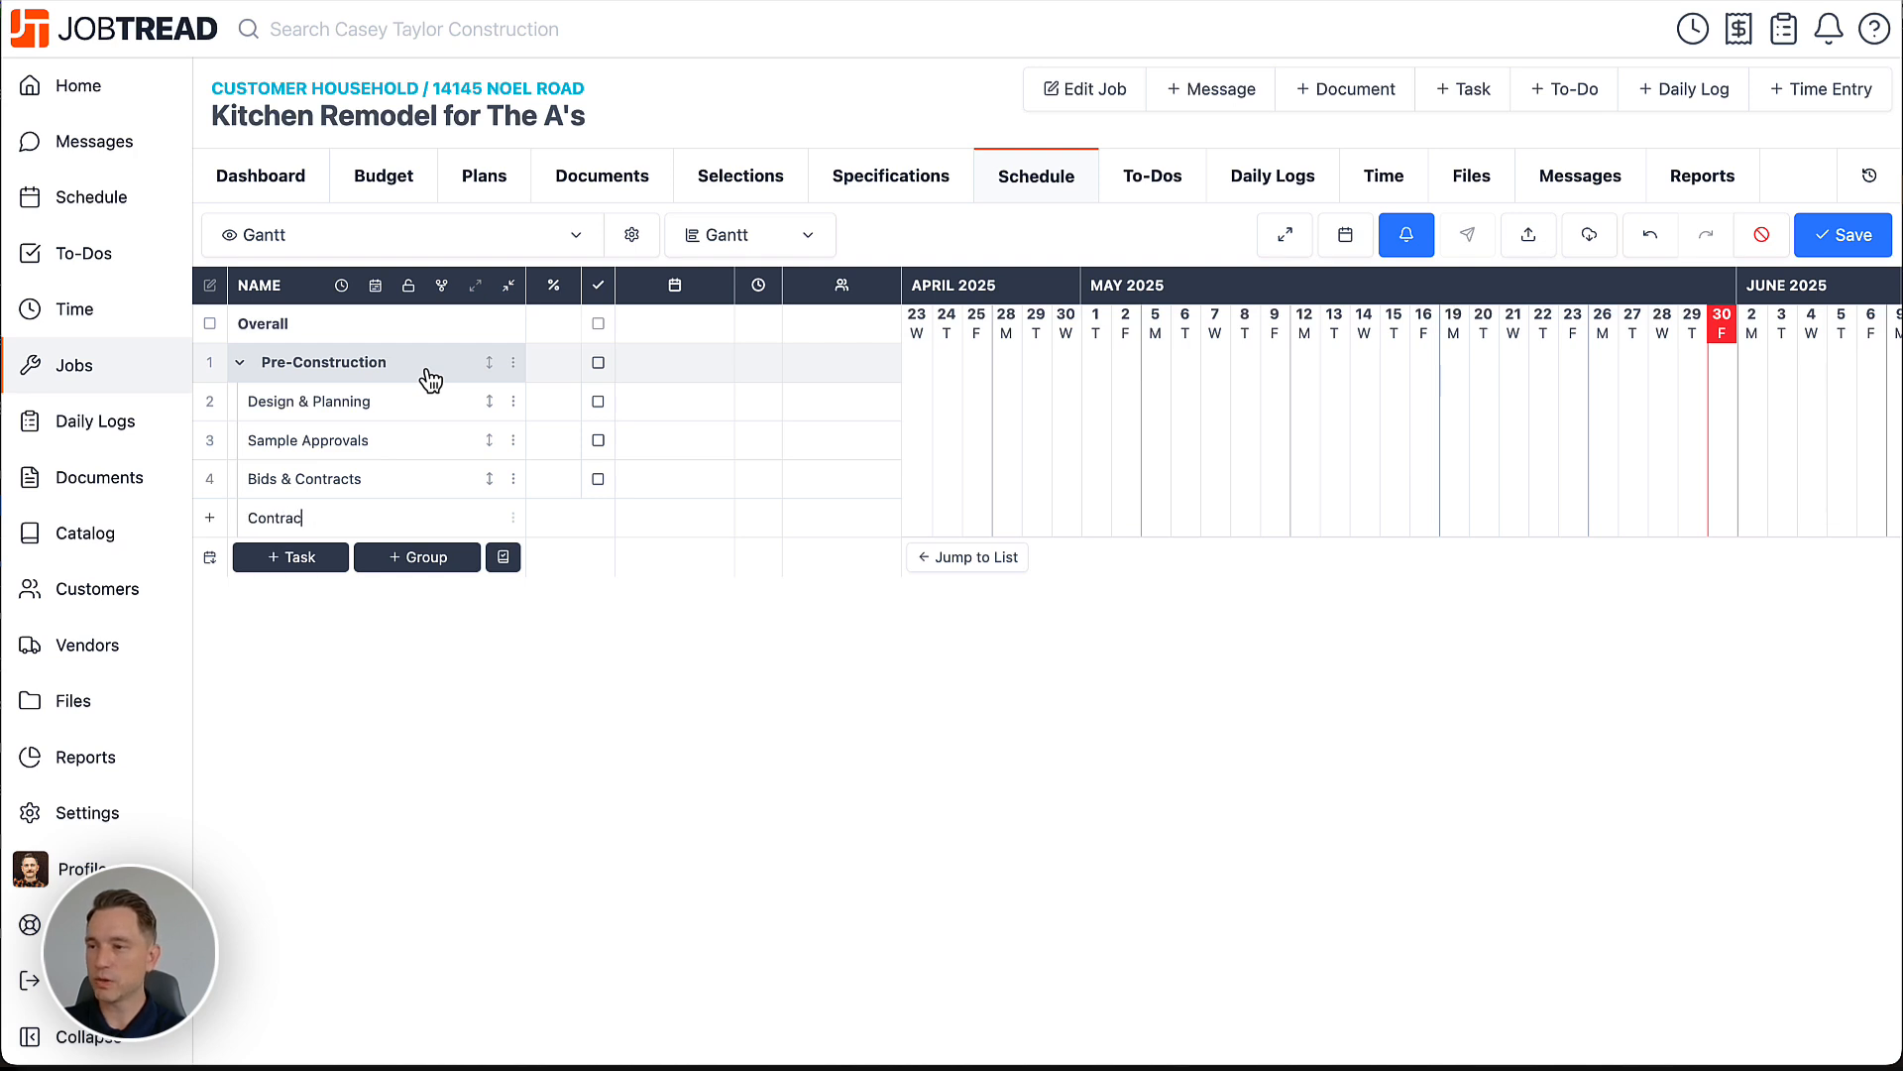
{"action": "type", "text": "t Execution"}
{"action": "key", "text": "Return"}
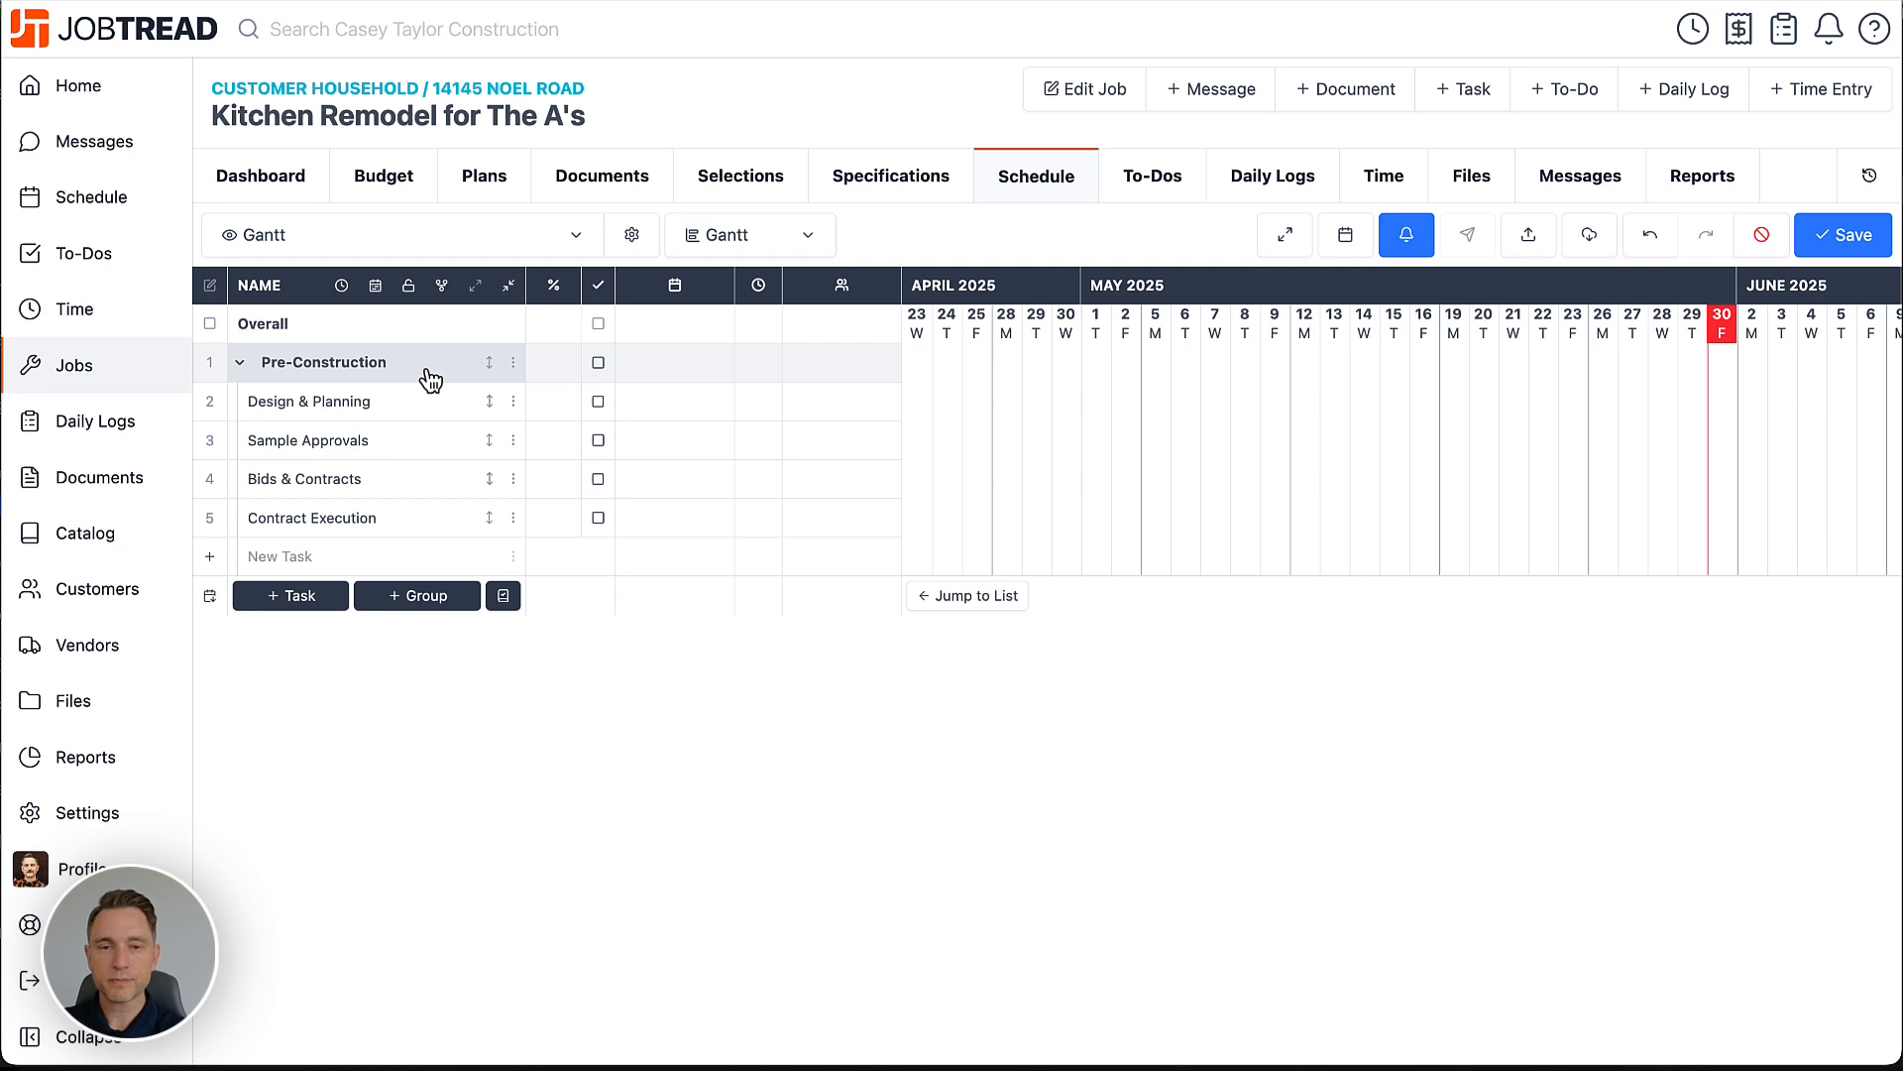
Add the tasks Collect Deposits and Obtain Permits at the end of the Pre-Construction group
{"action": "type", "text": "Collect De"}
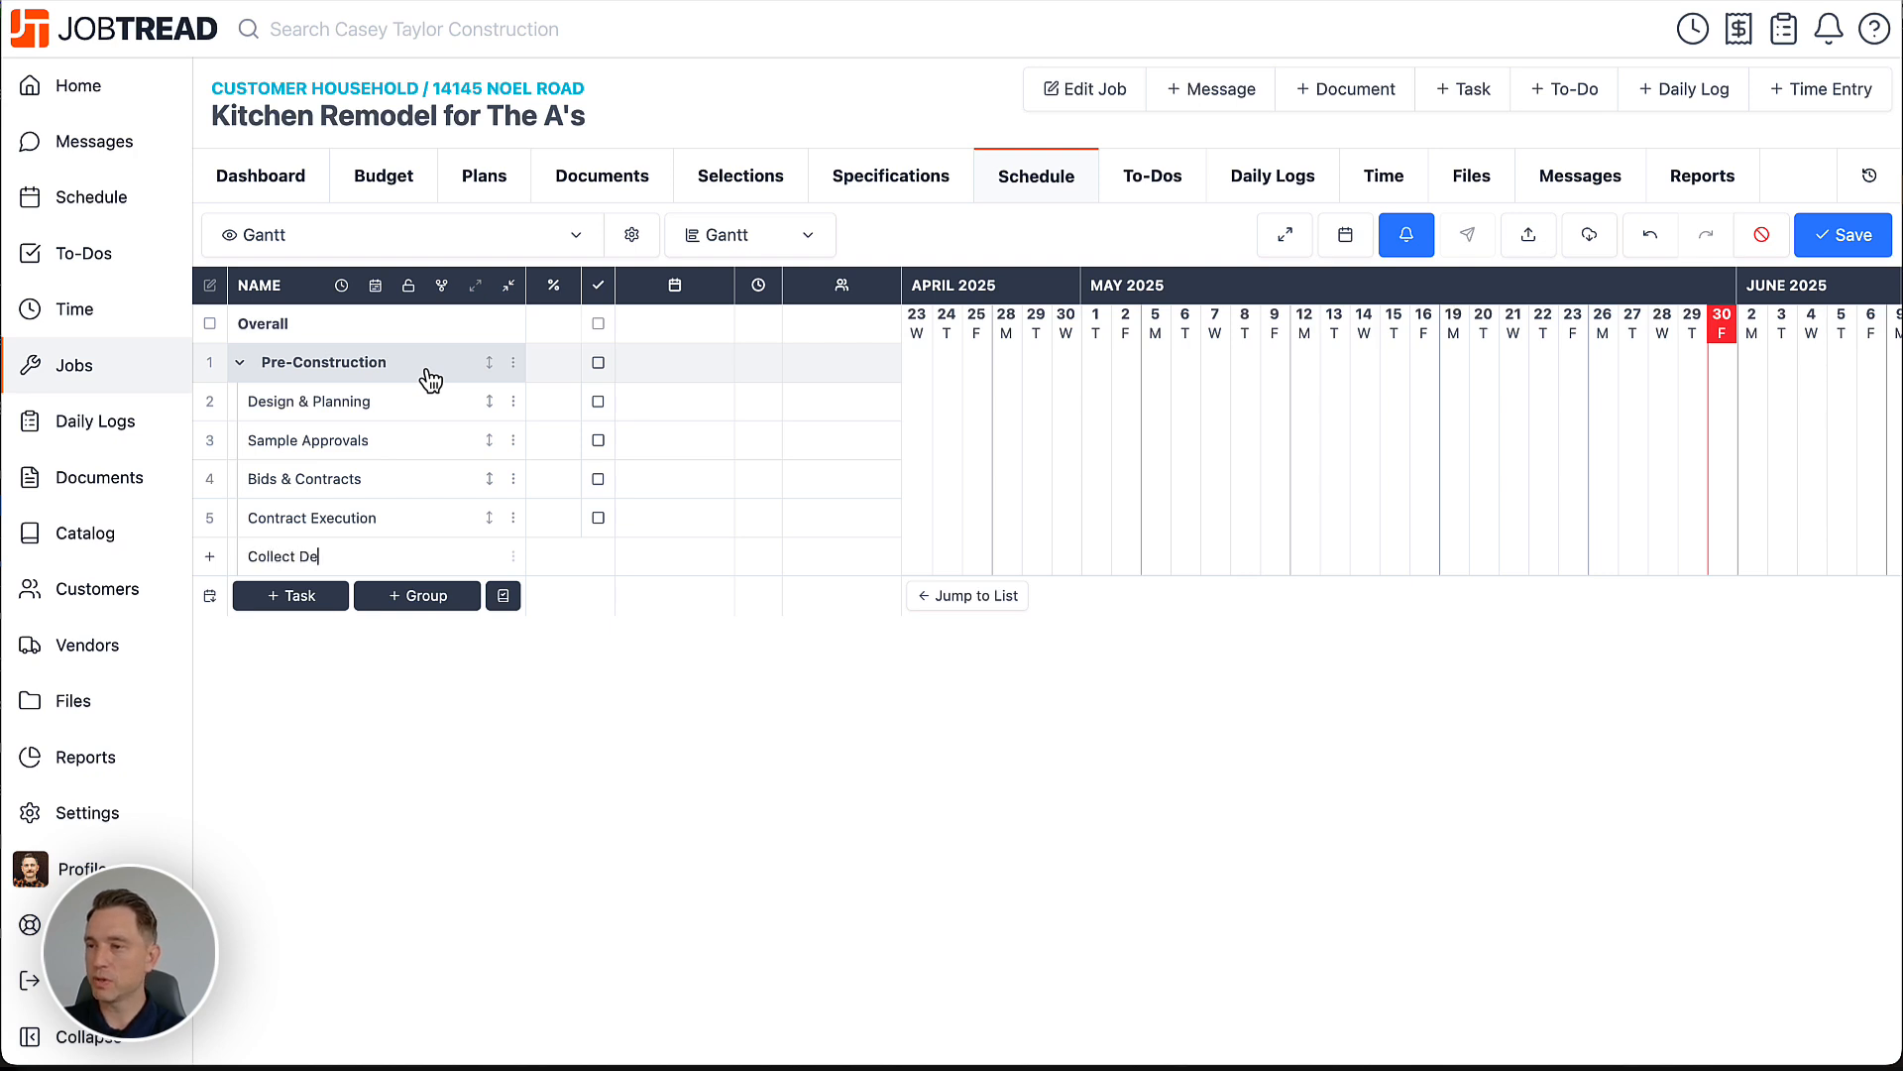
{"action": "type", "text": "posits"}
{"action": "key", "text": "Return"}
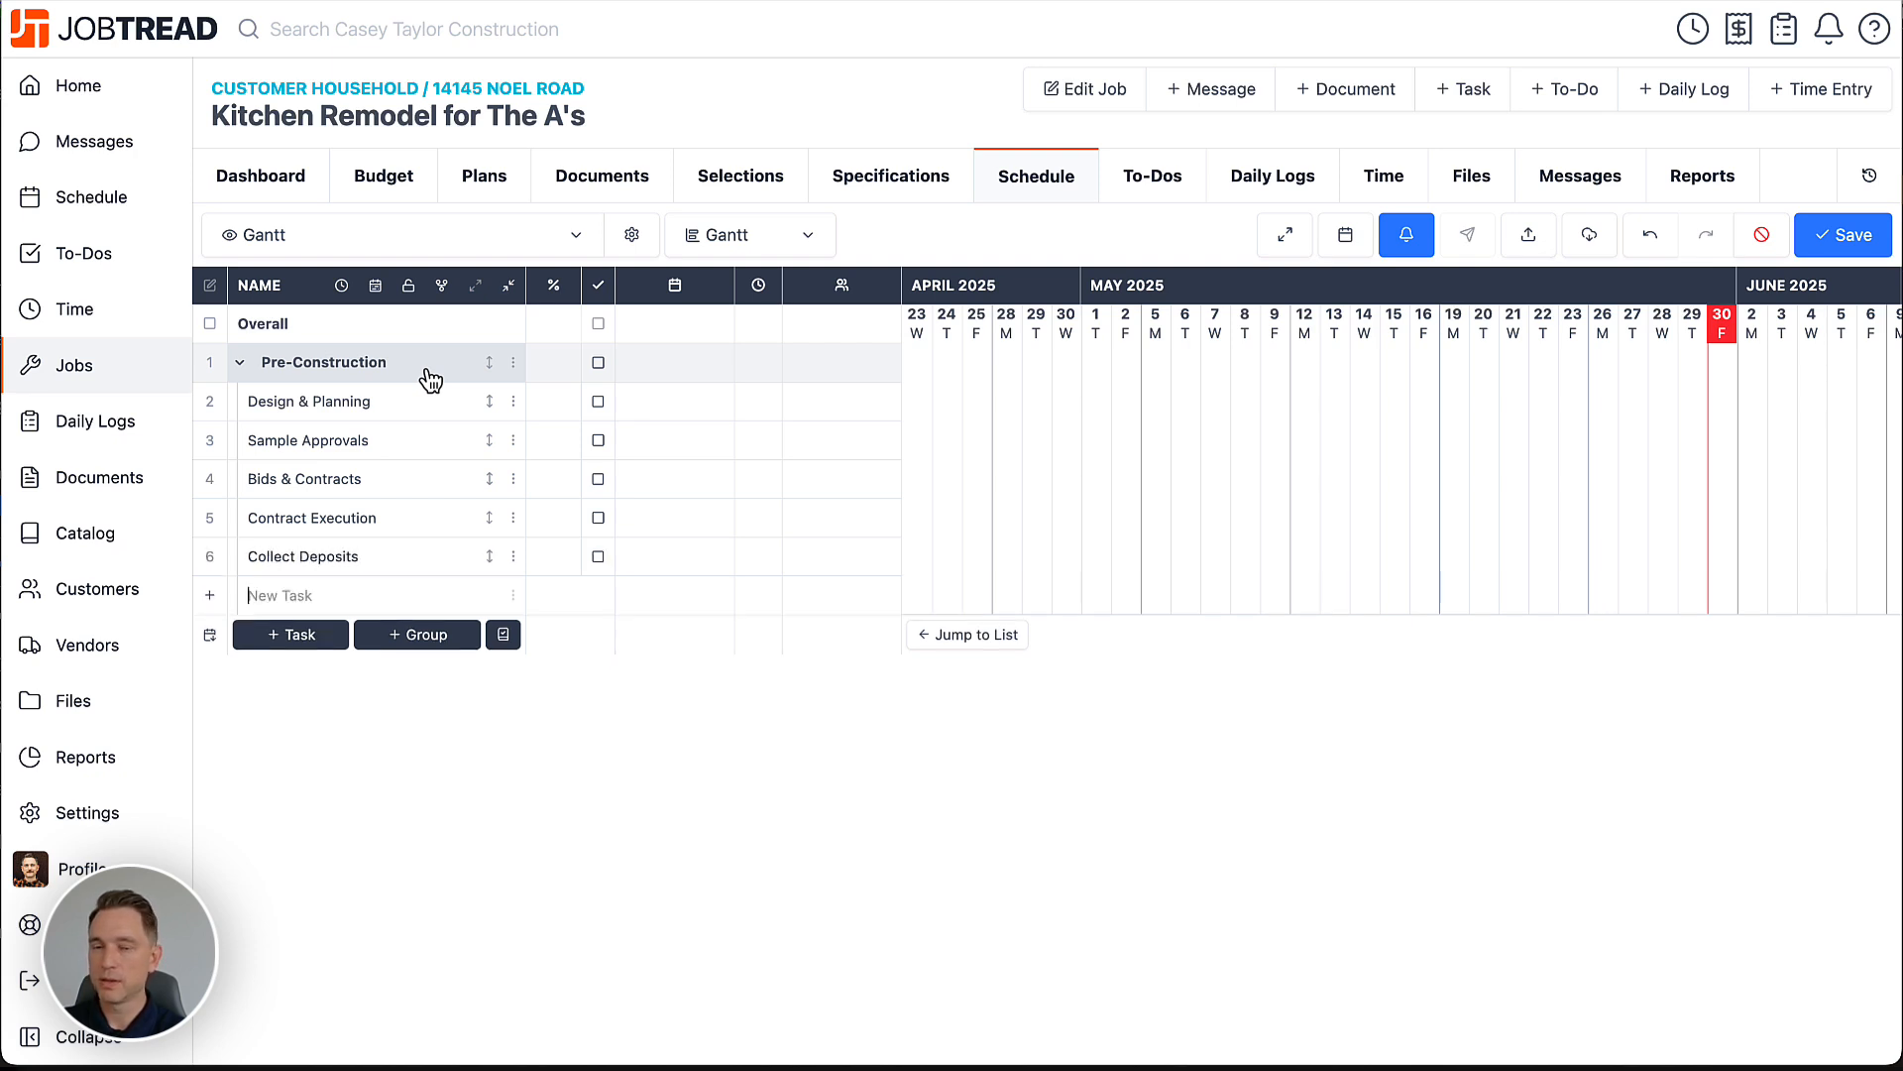
{"action": "type", "text": "Obtrain"}
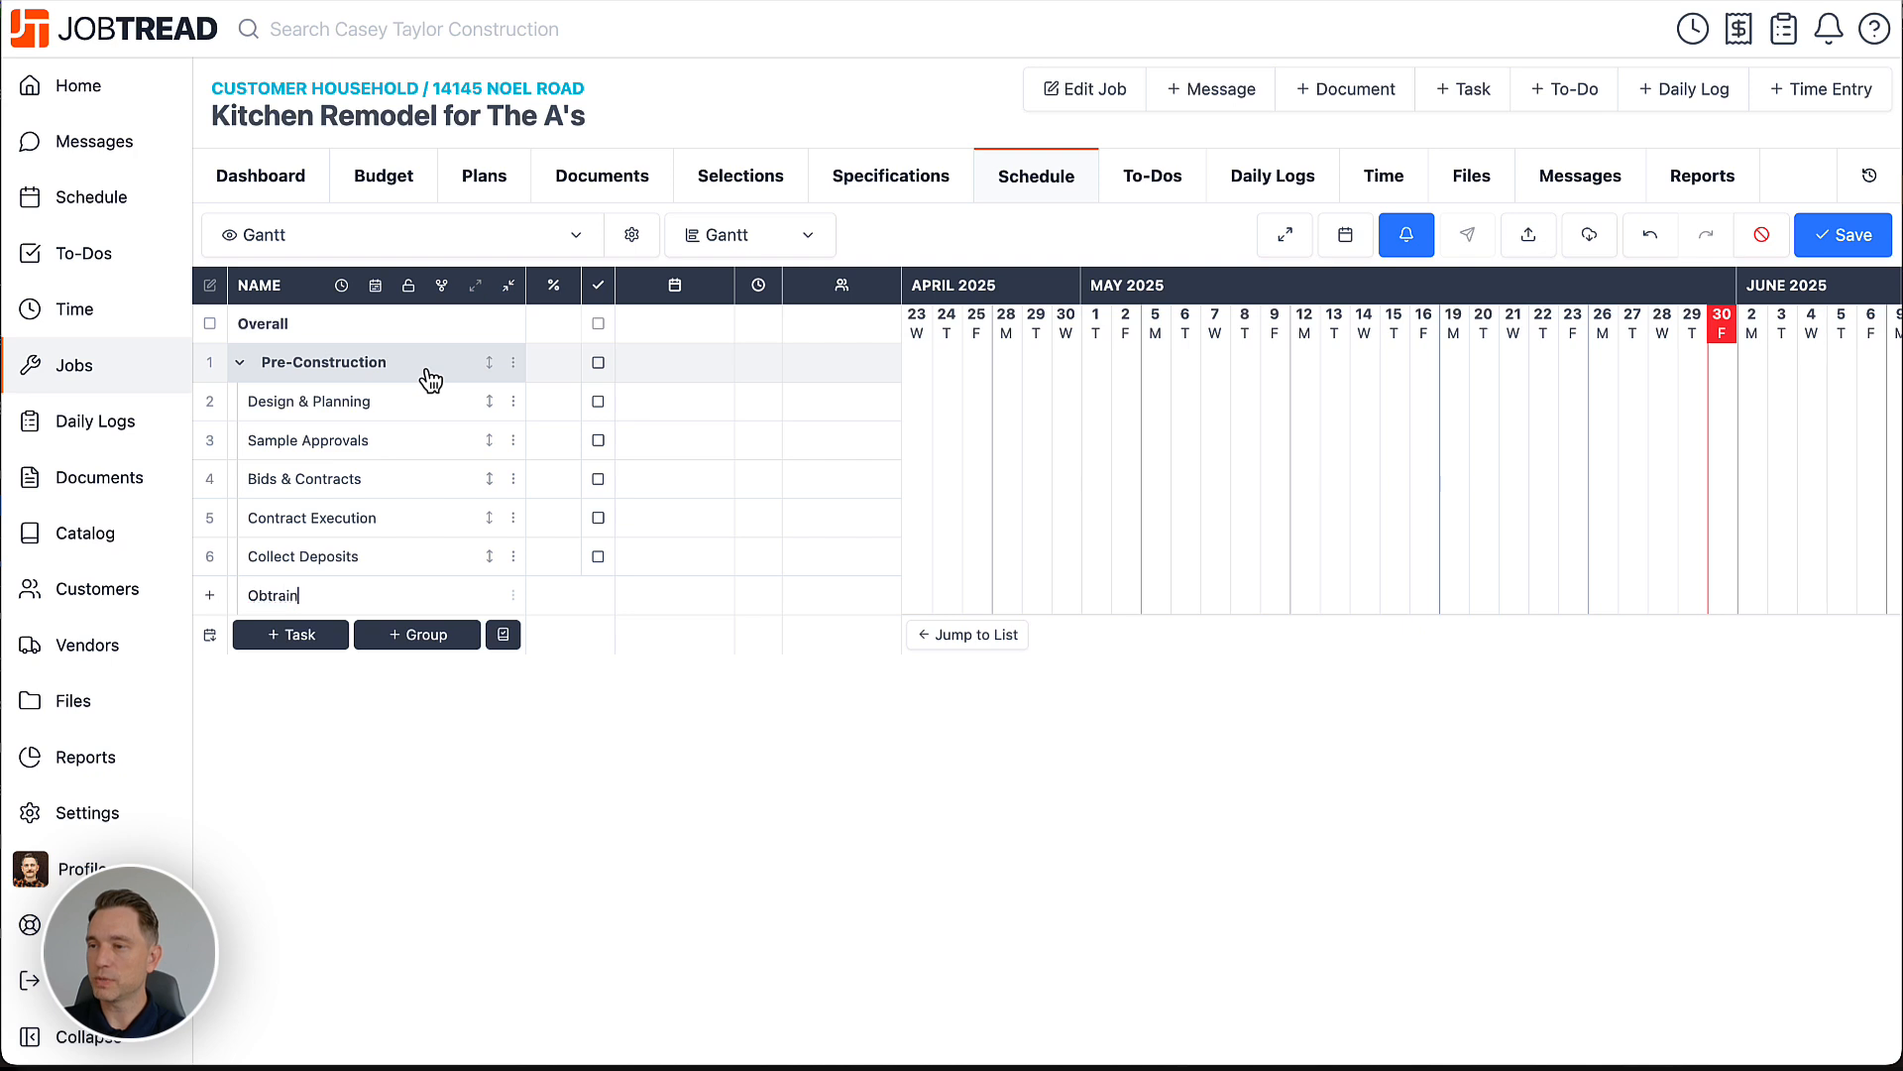
{"action": "key", "text": "BackSpace"}
{"action": "key", "text": "BackSpace"}
{"action": "key", "text": "BackSpace"}
{"action": "key", "text": "BackSpace"}
{"action": "type", "text": "ain Permits"}
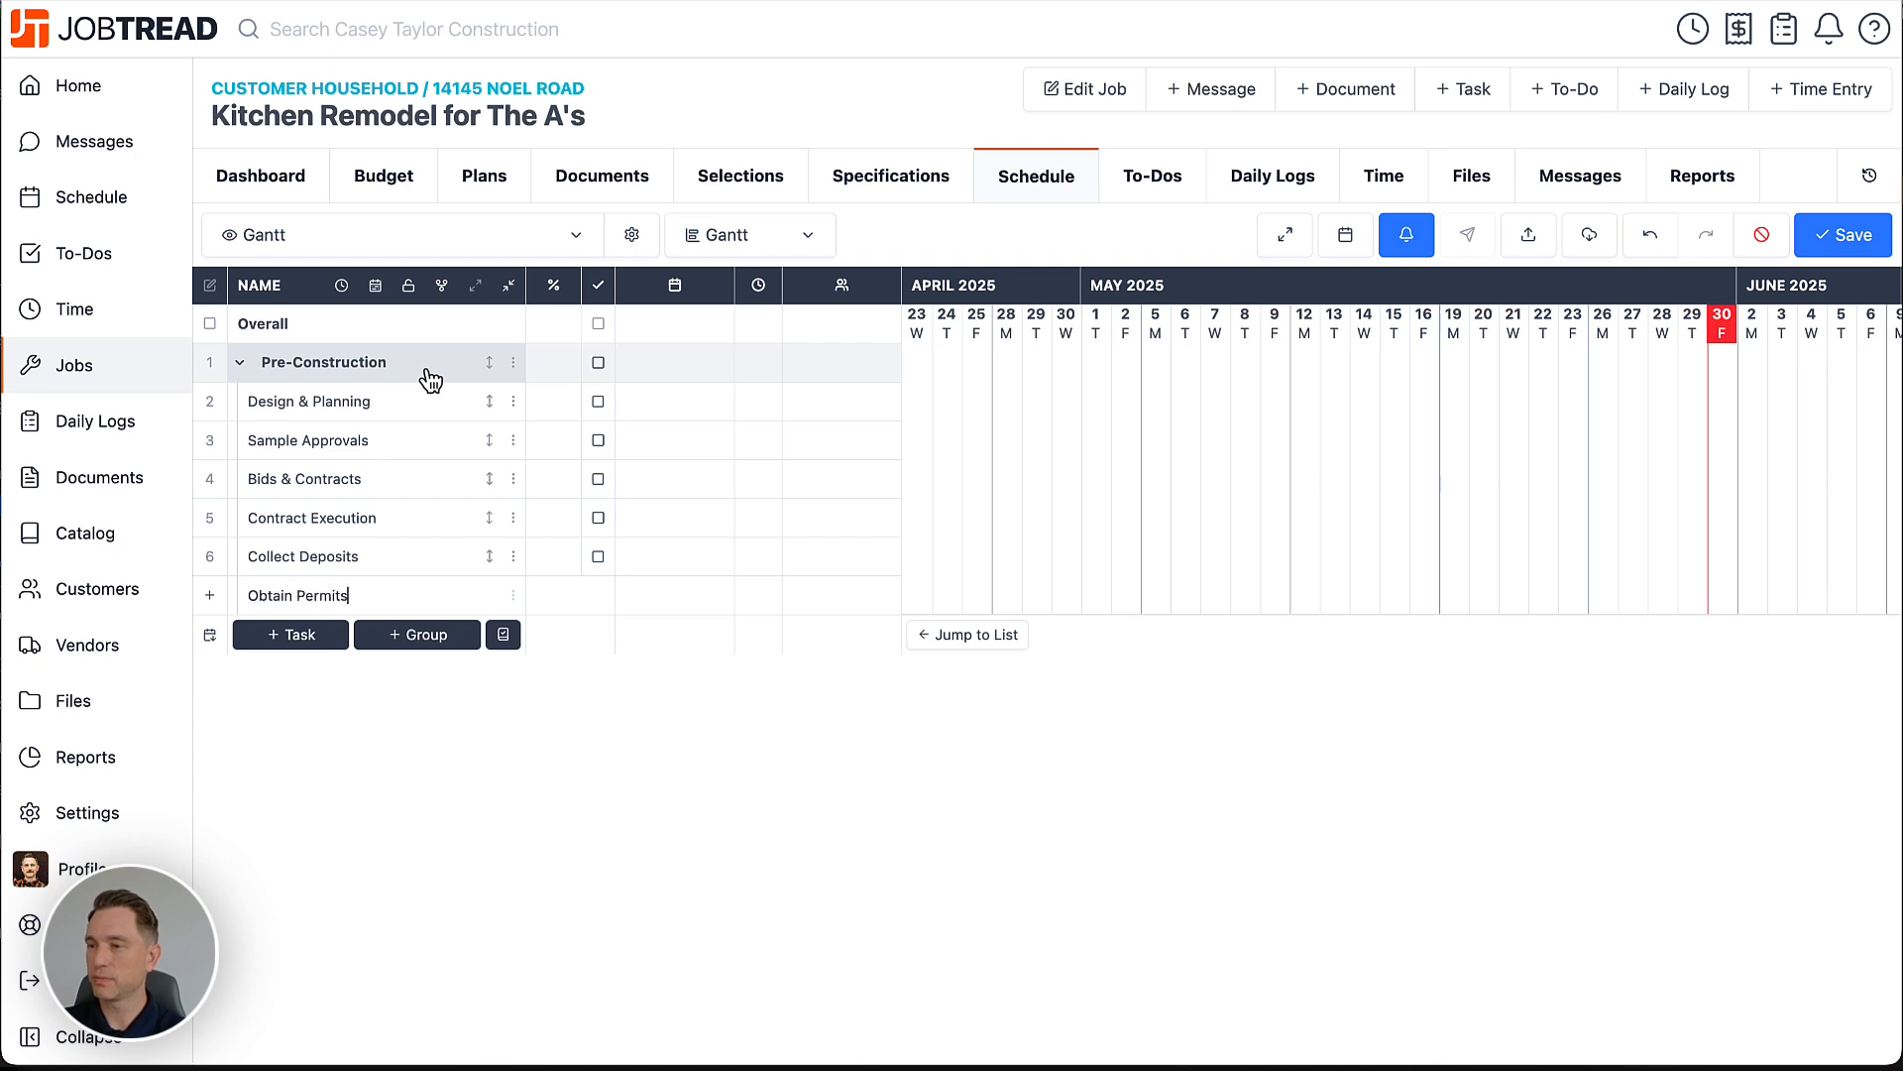
{"action": "key", "text": "Return"}
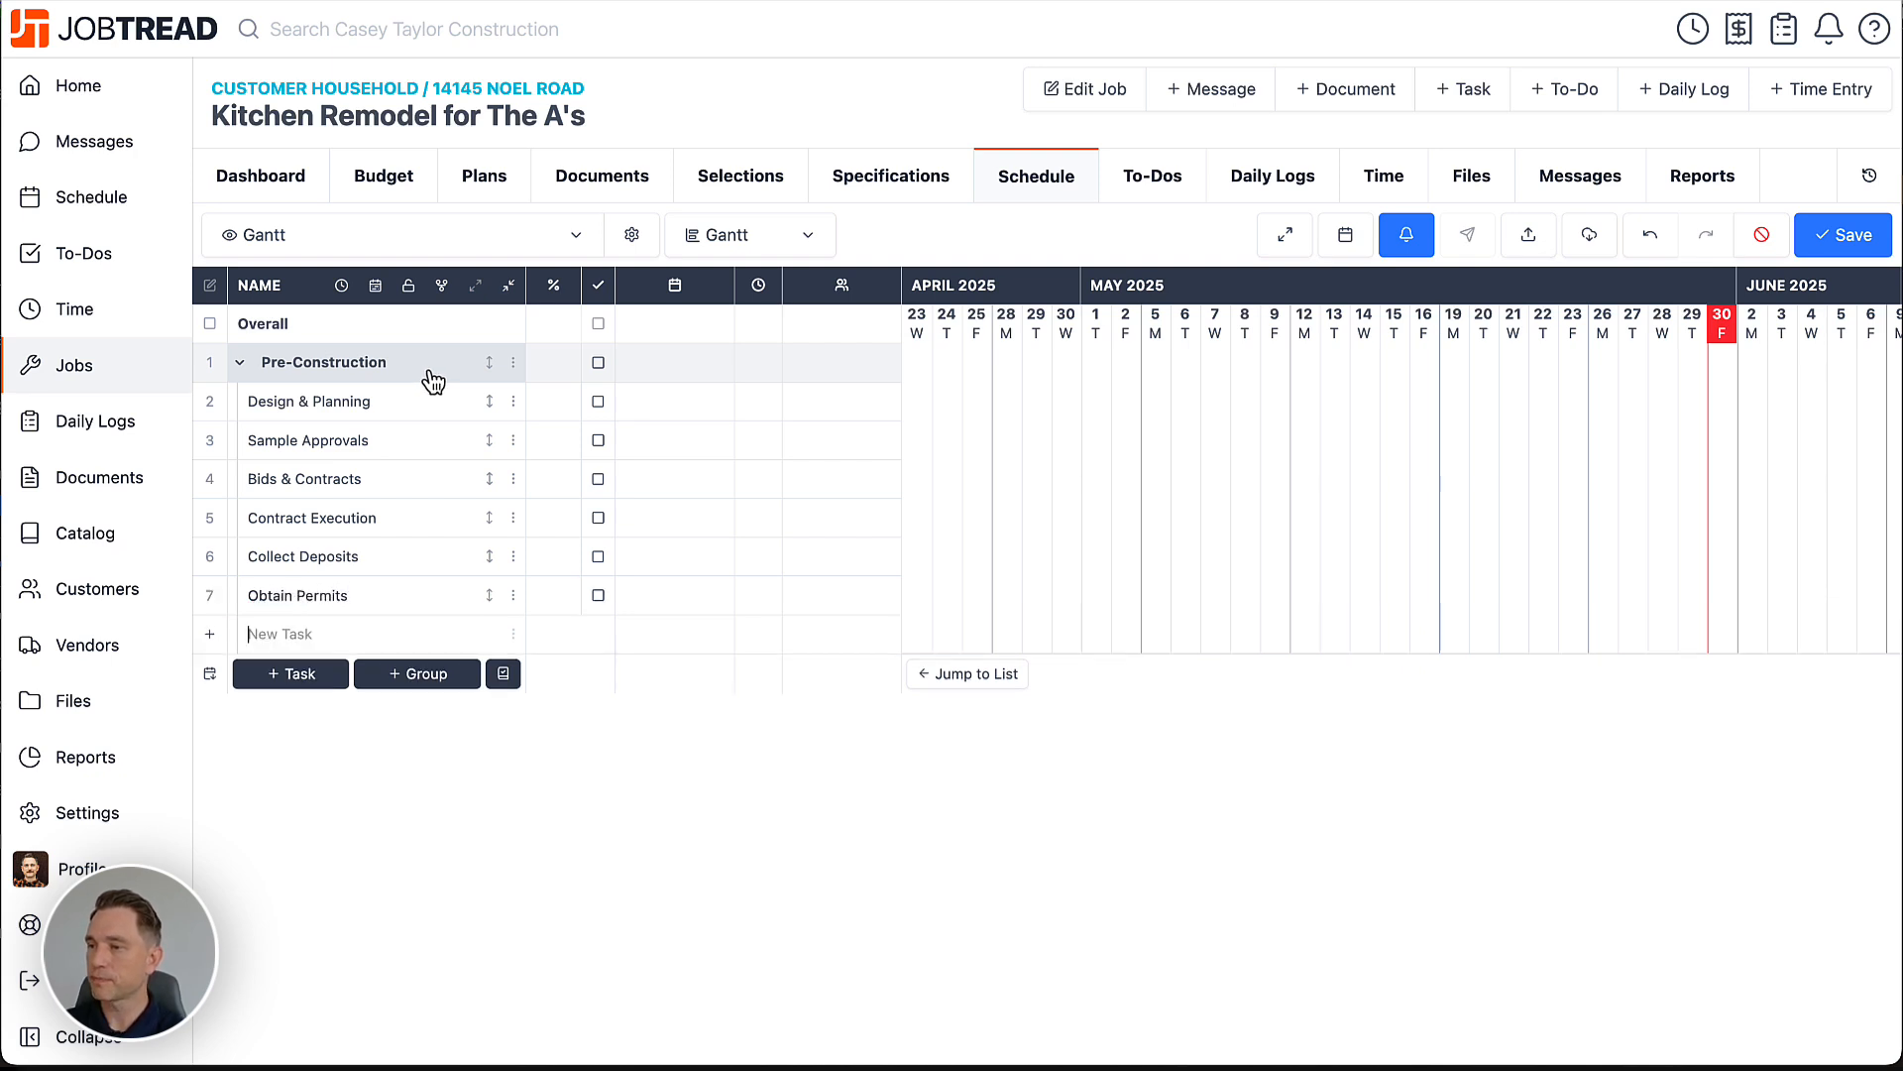
Discard the empty new task row below Obtain Permits and save the schedule
{"action": "left_click", "coordinate": [512, 633]}
{"action": "left_click", "coordinate": [574, 732]}
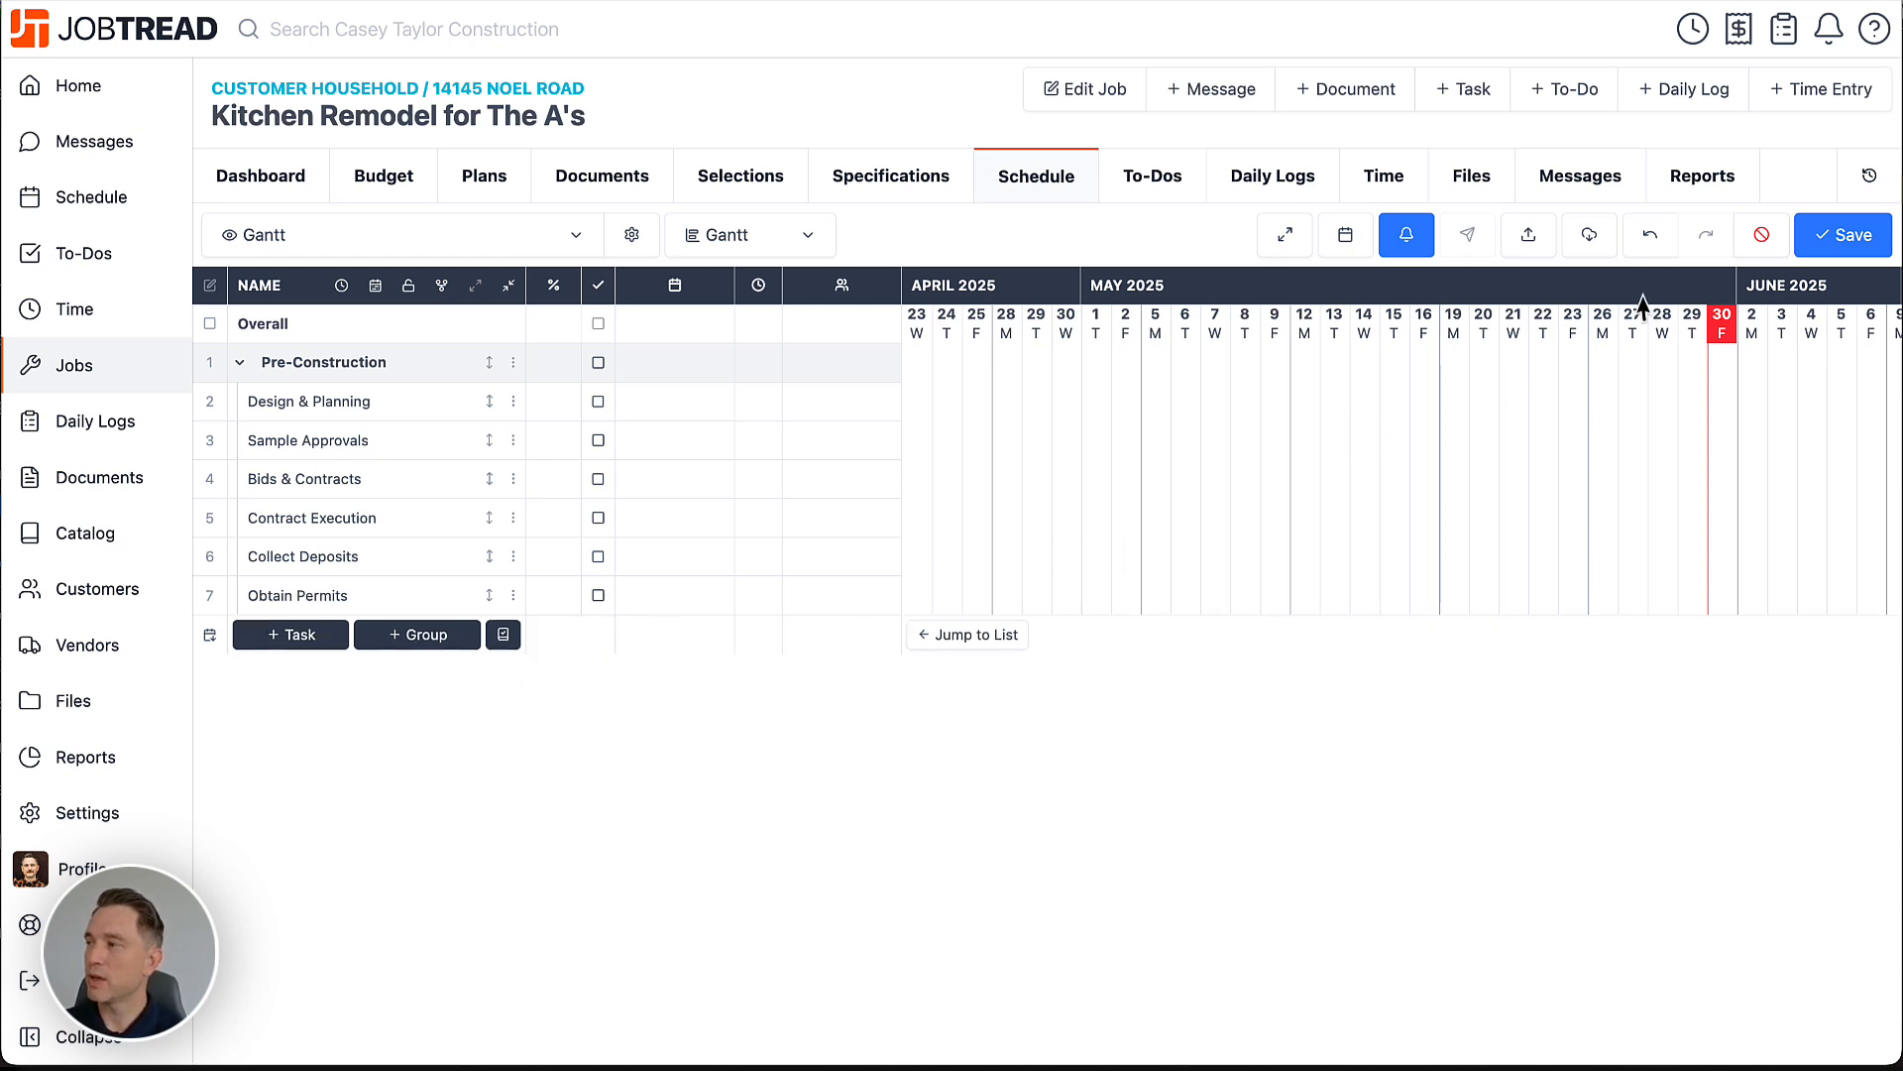
{"action": "left_click", "coordinate": [1842, 240]}
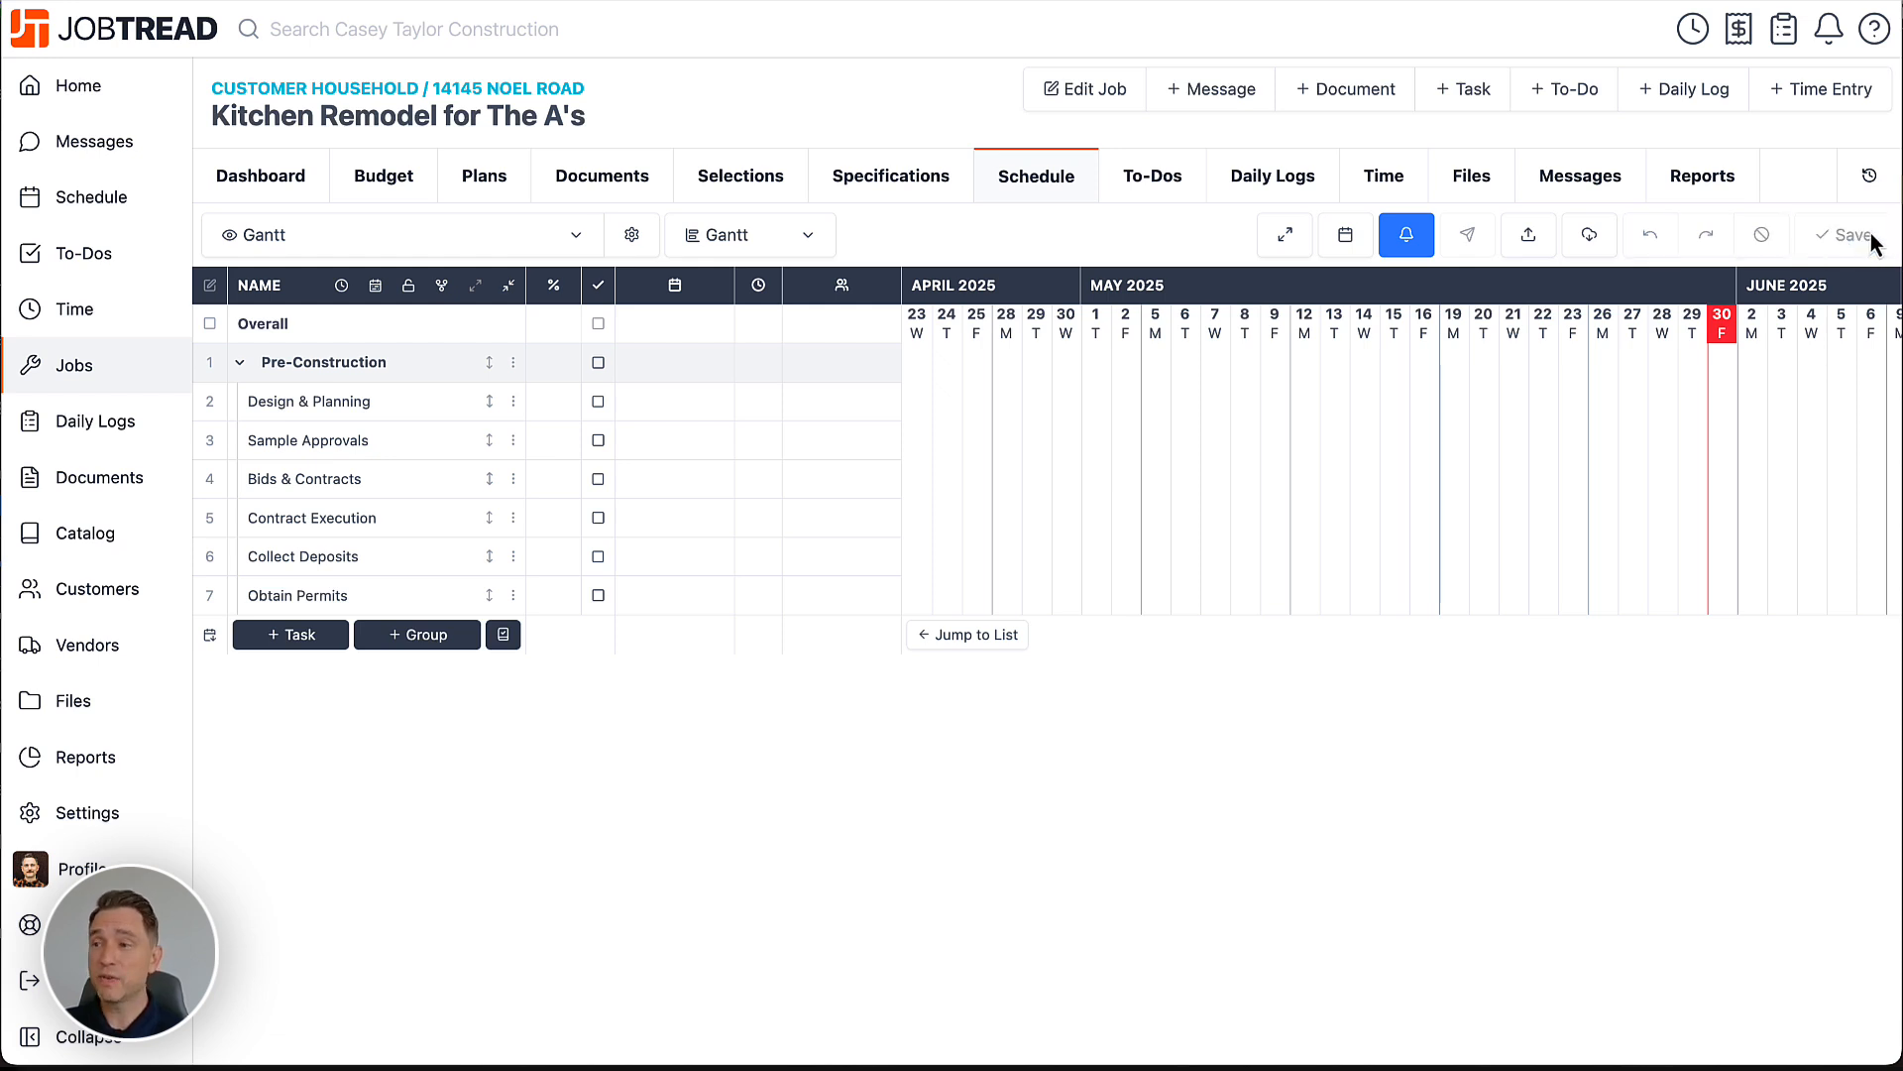
Open the Design & Planning task's details and set its task type to Design
{"action": "left_click", "coordinate": [437, 419]}
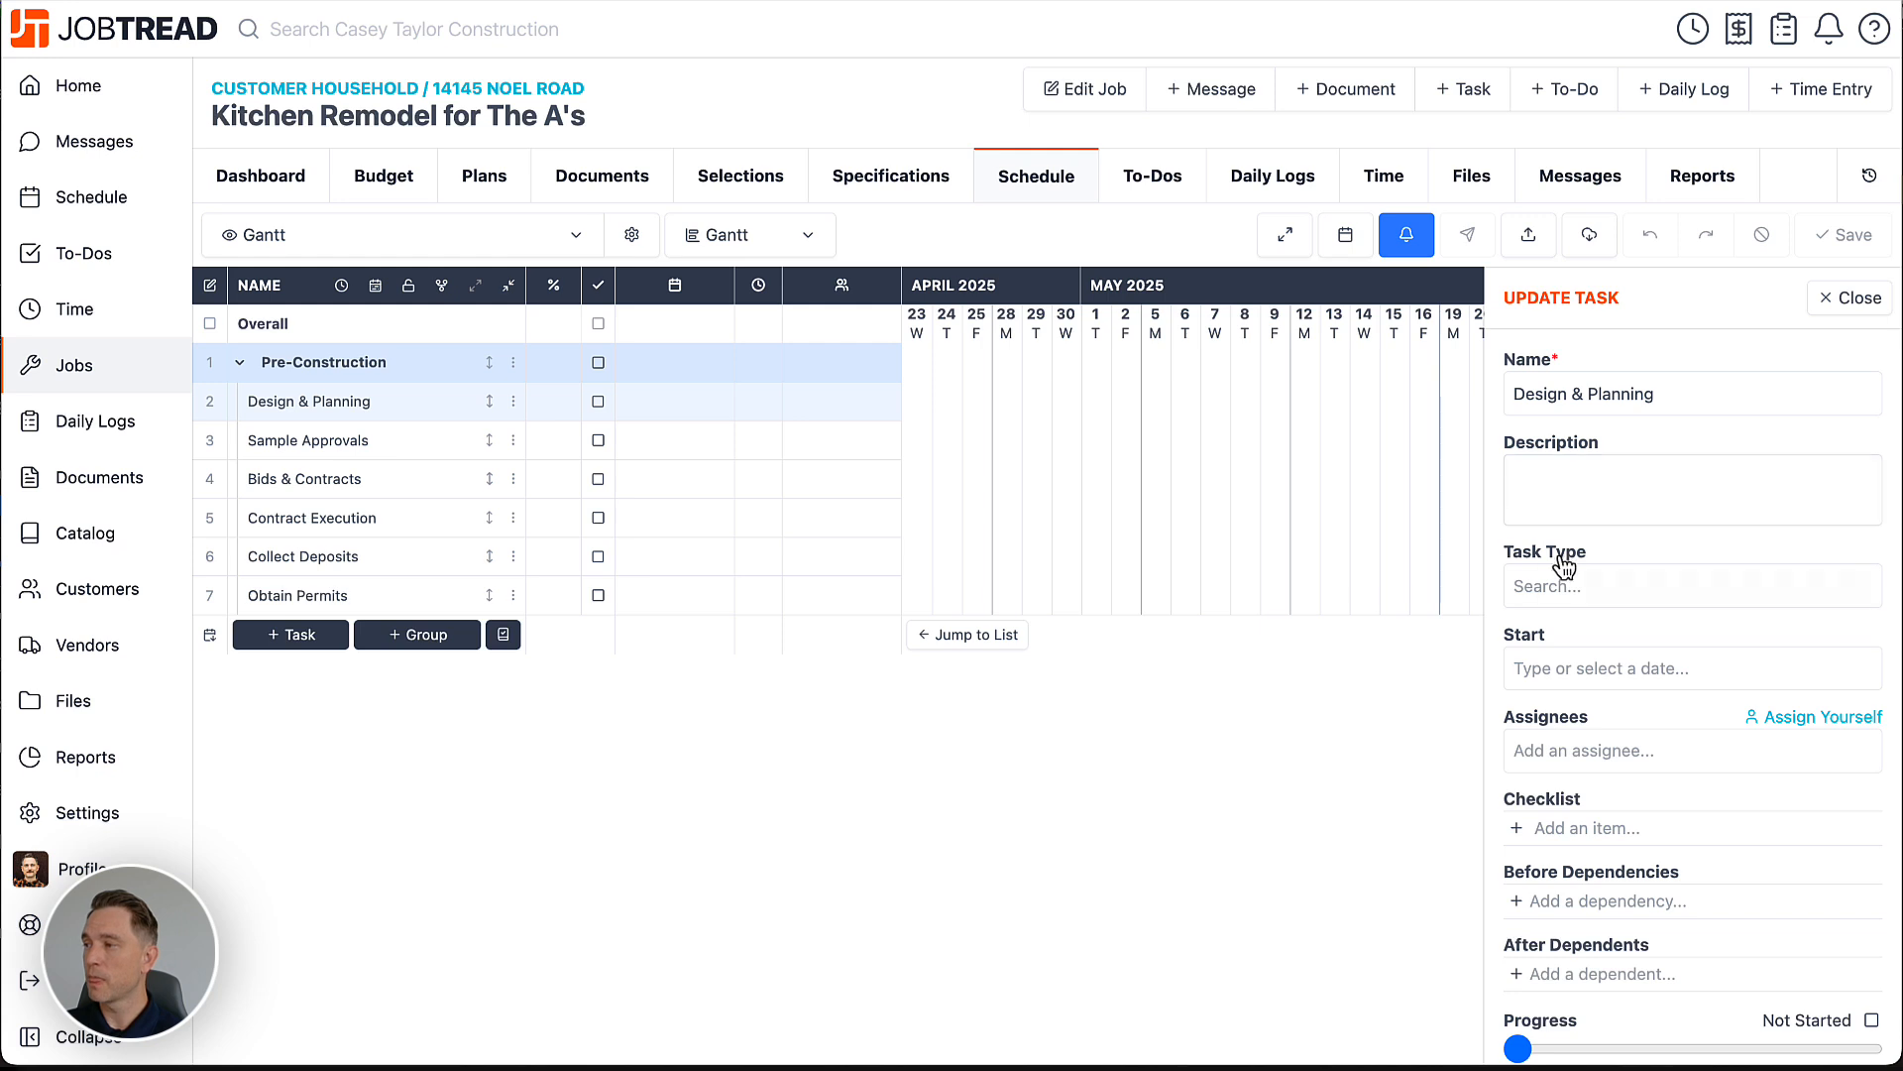
{"action": "left_click", "coordinate": [1536, 583]}
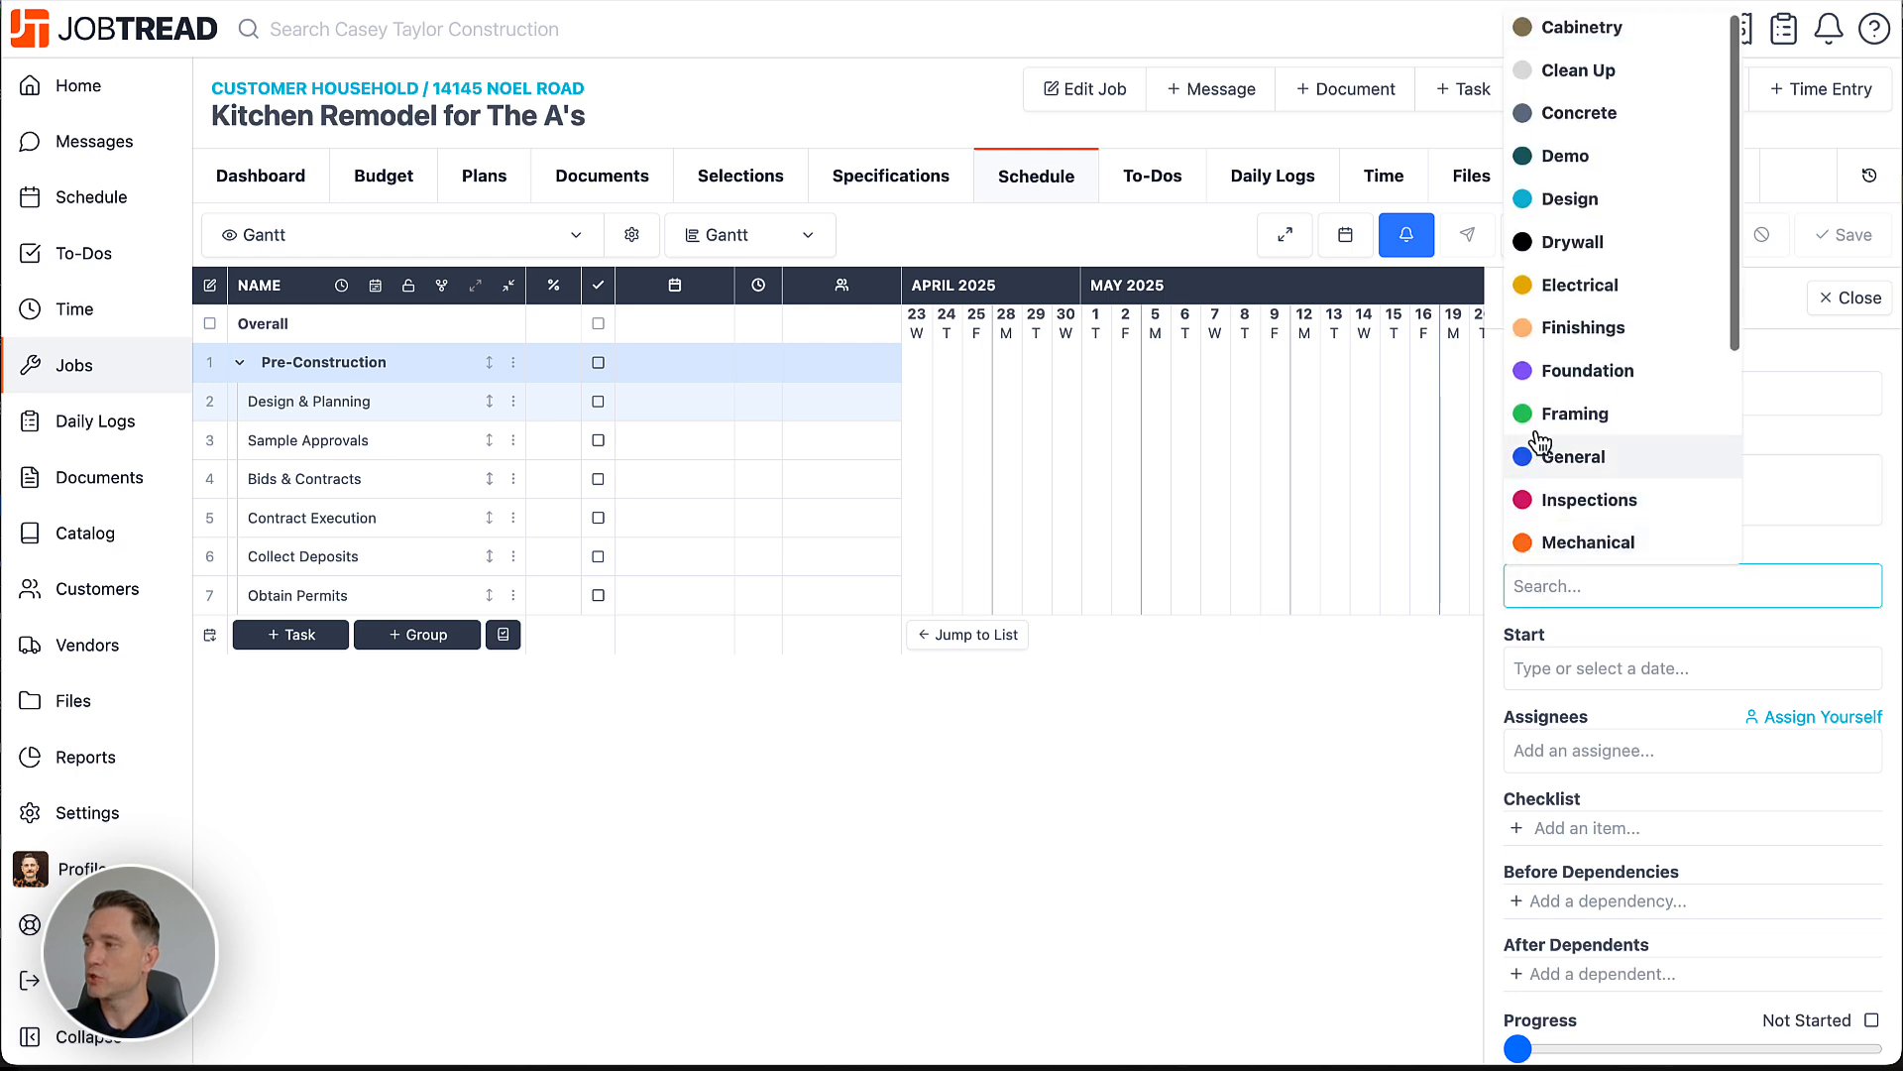
{"action": "left_click", "coordinate": [1558, 204]}
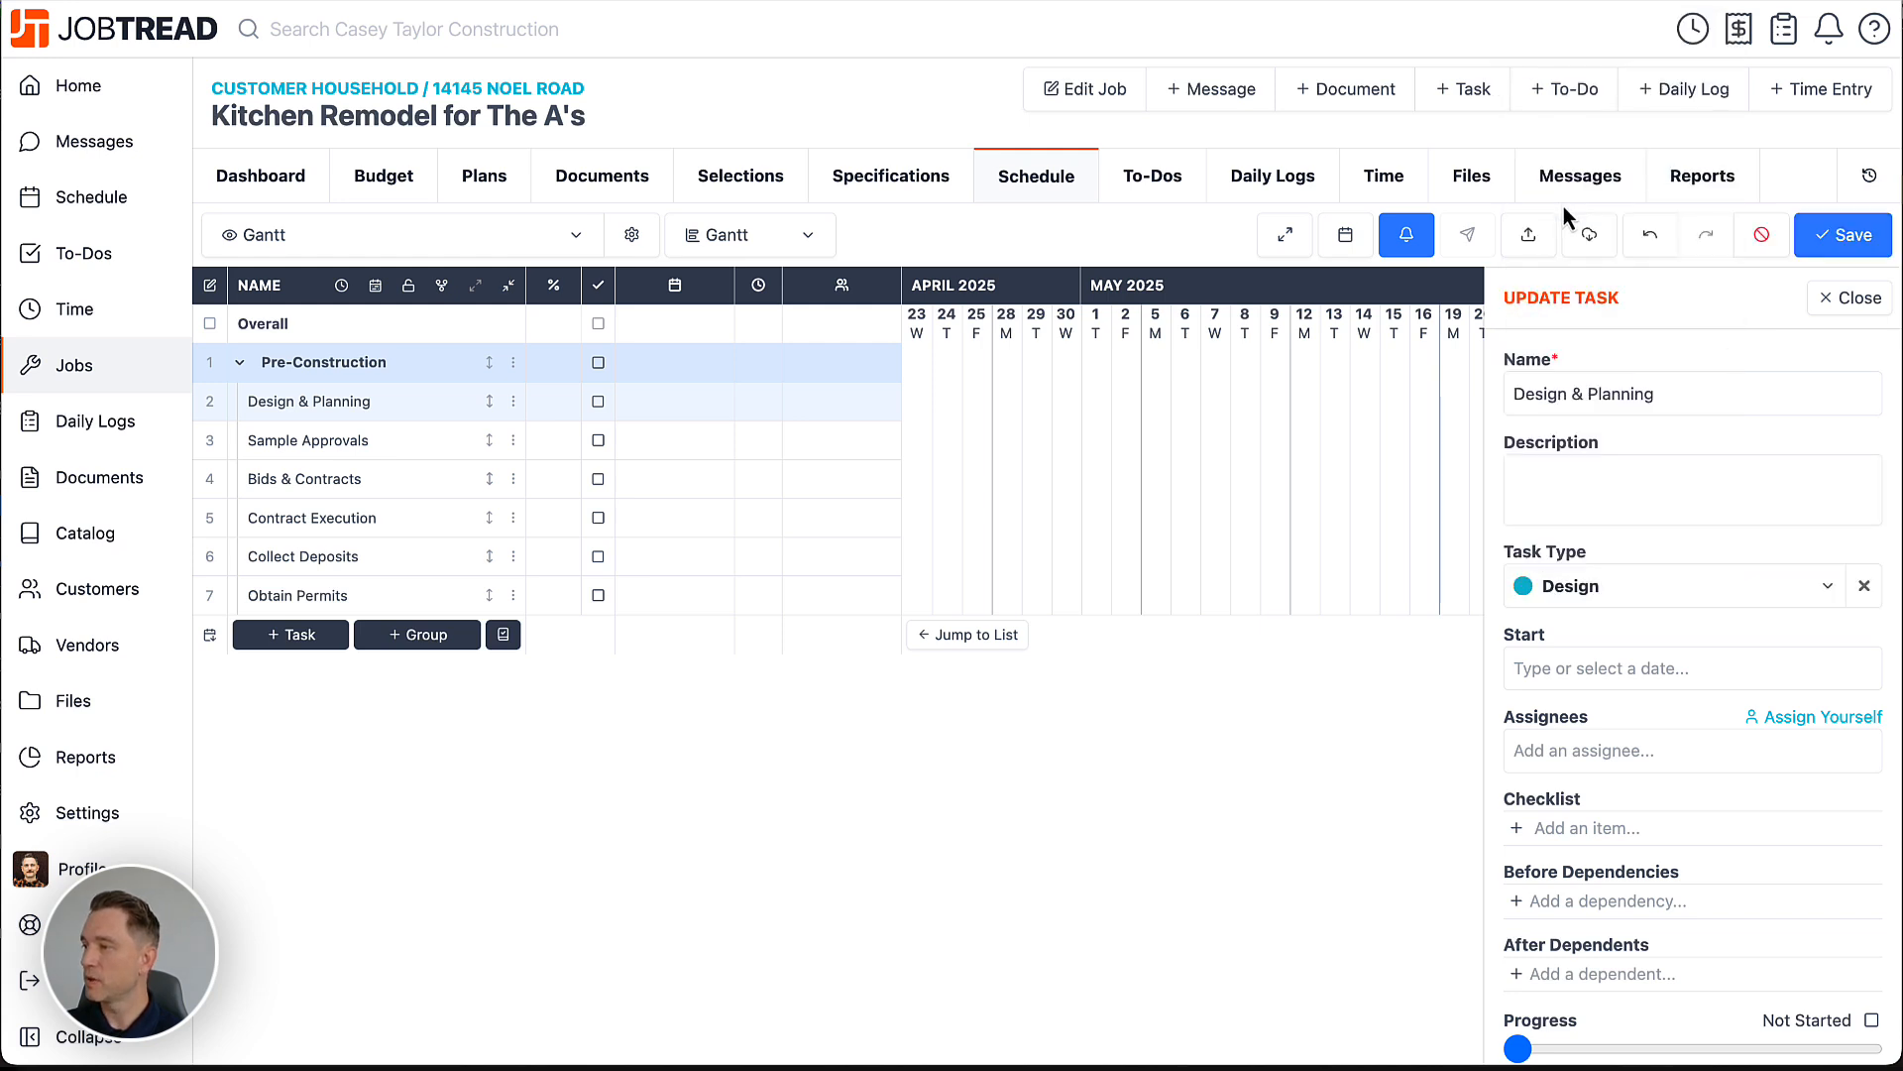
Schedule the Design & Planning task to start Mon, Jun 2, 2025 with a duration of 12 days
{"action": "left_click", "coordinate": [1563, 670]}
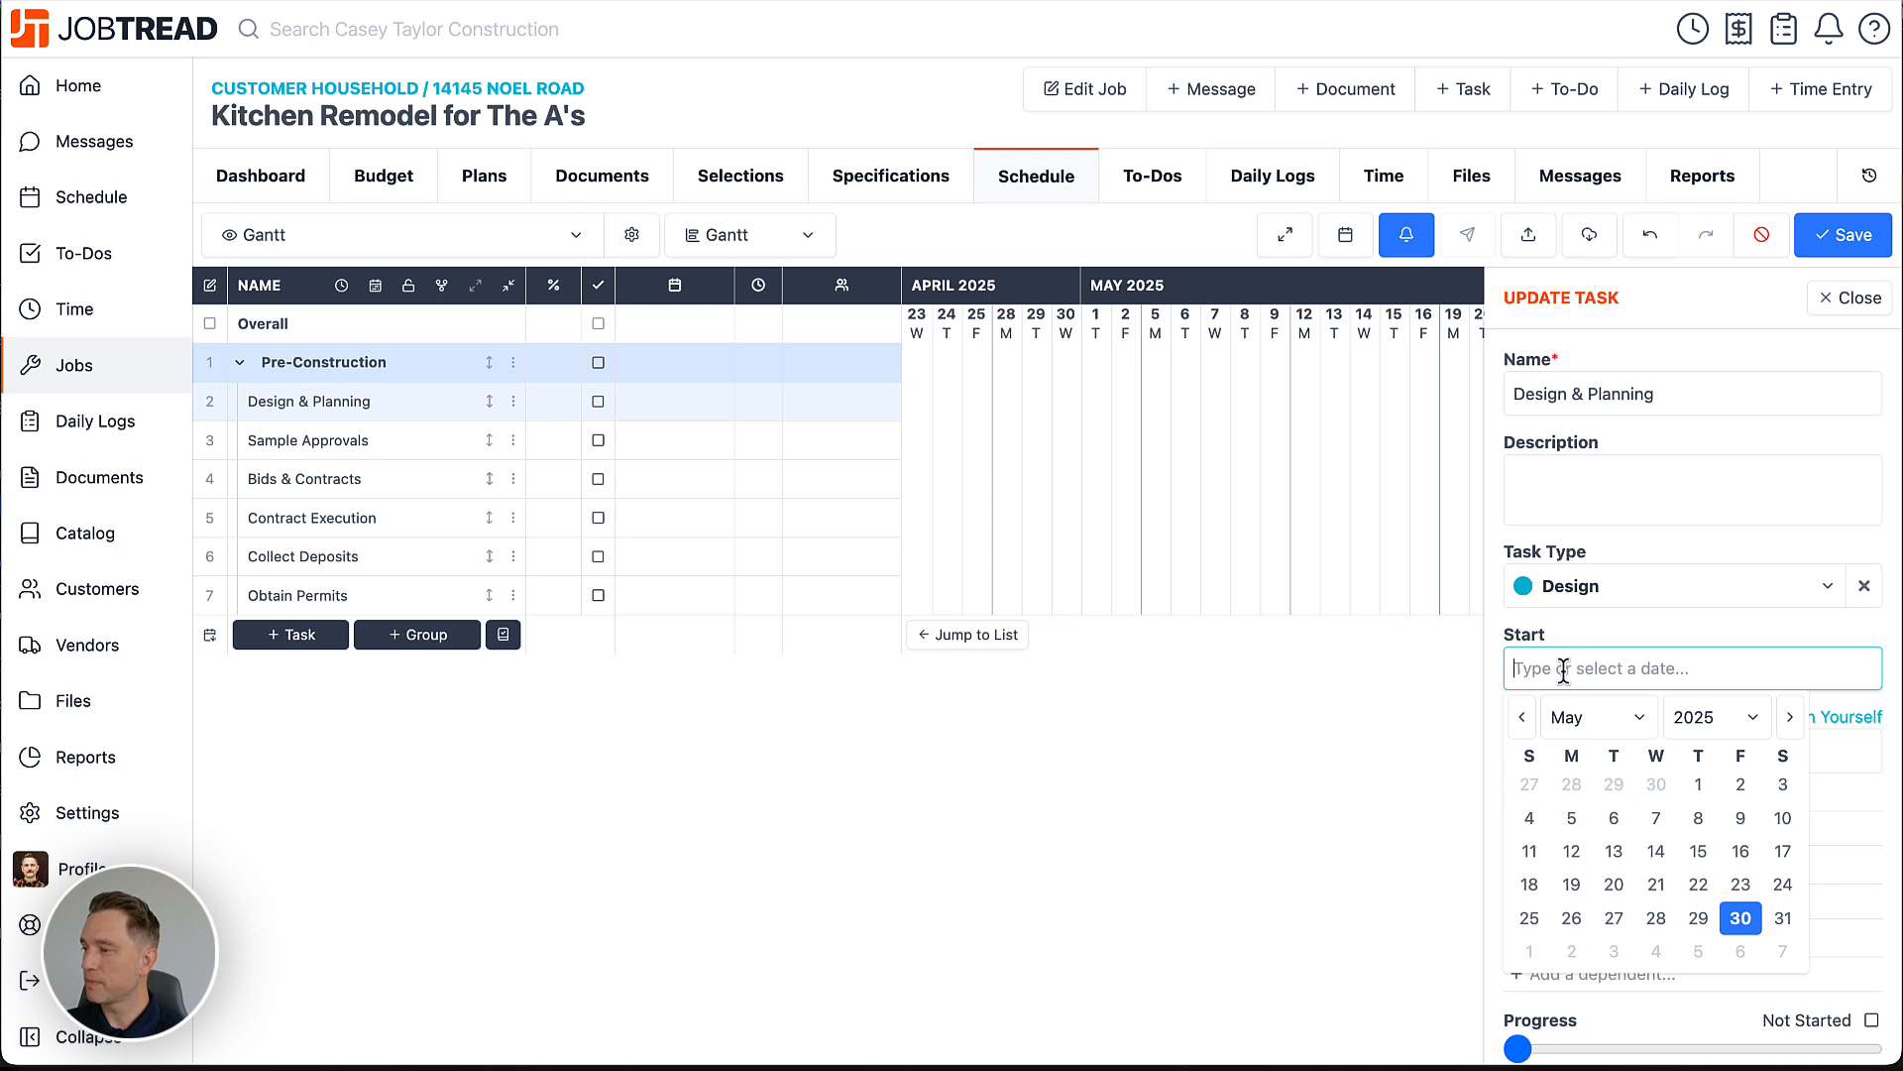
{"action": "left_click", "coordinate": [1572, 952]}
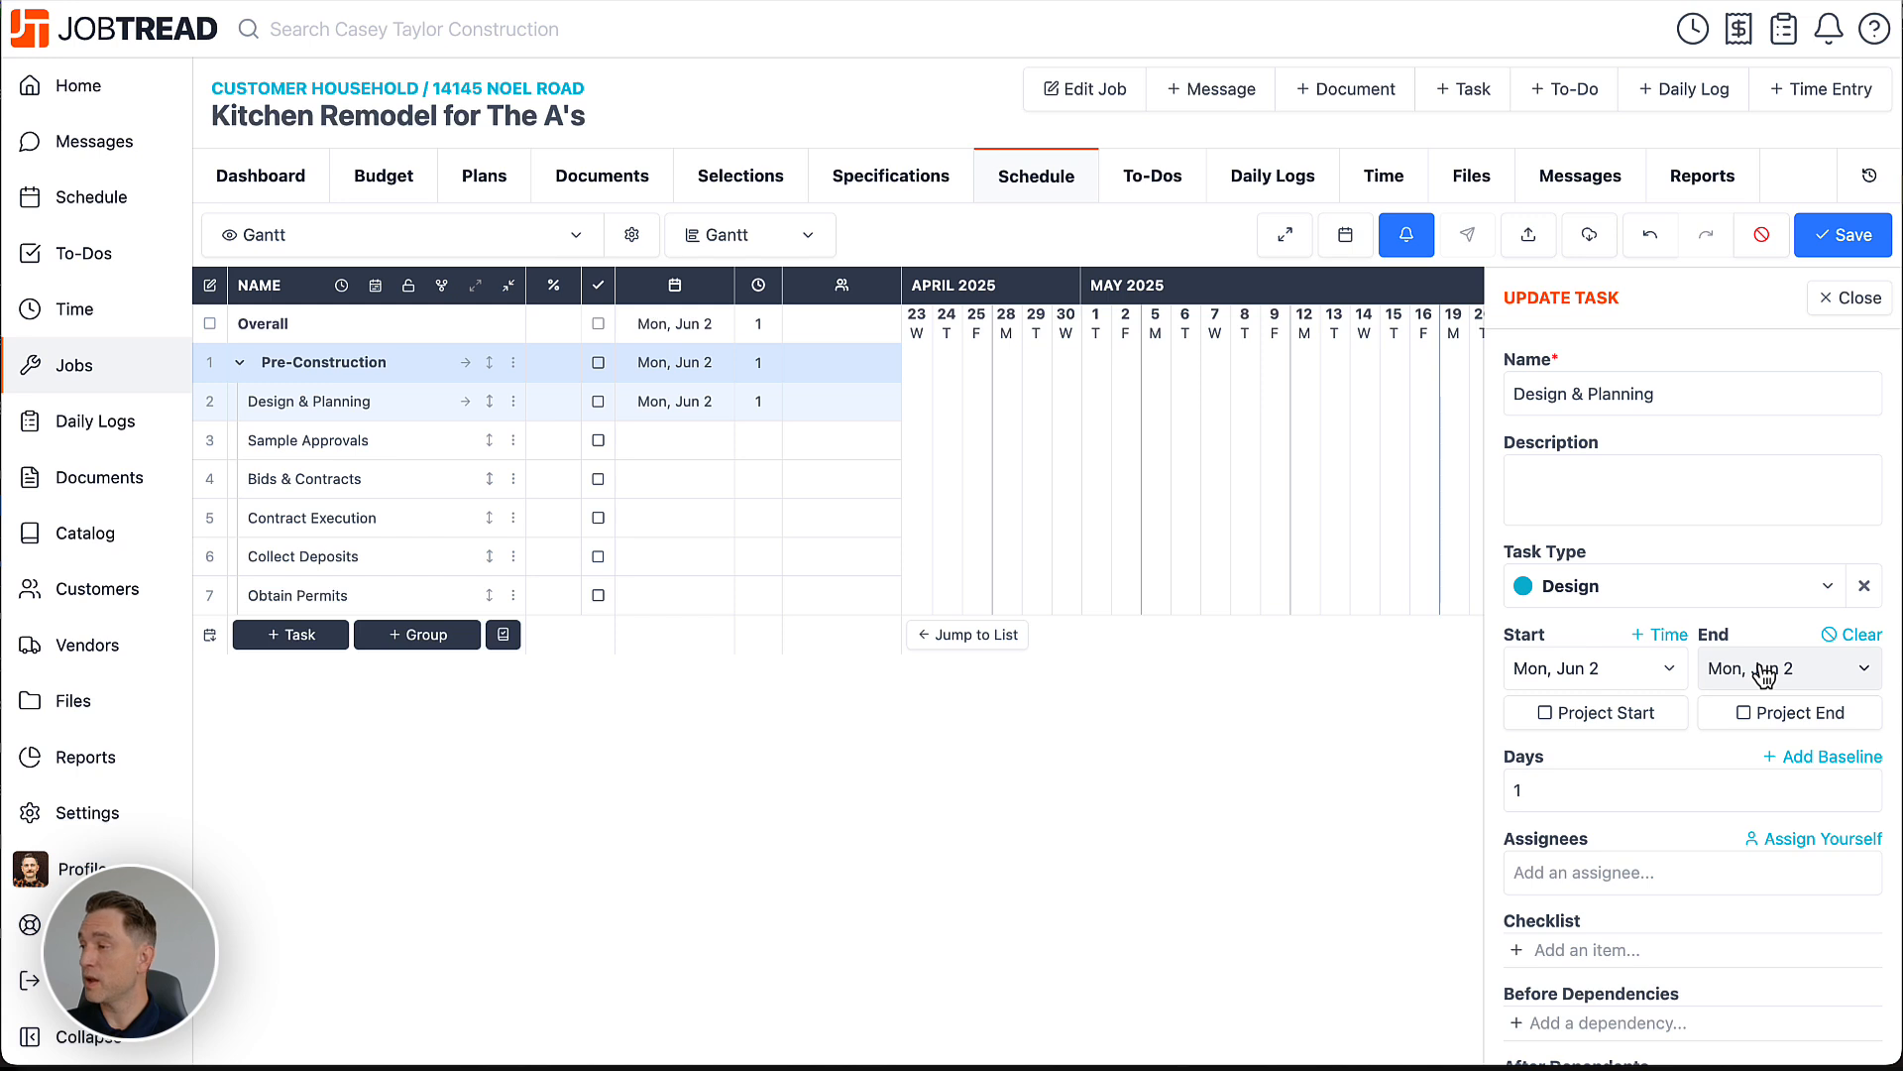
{"action": "double_click", "coordinate": [1535, 790]}
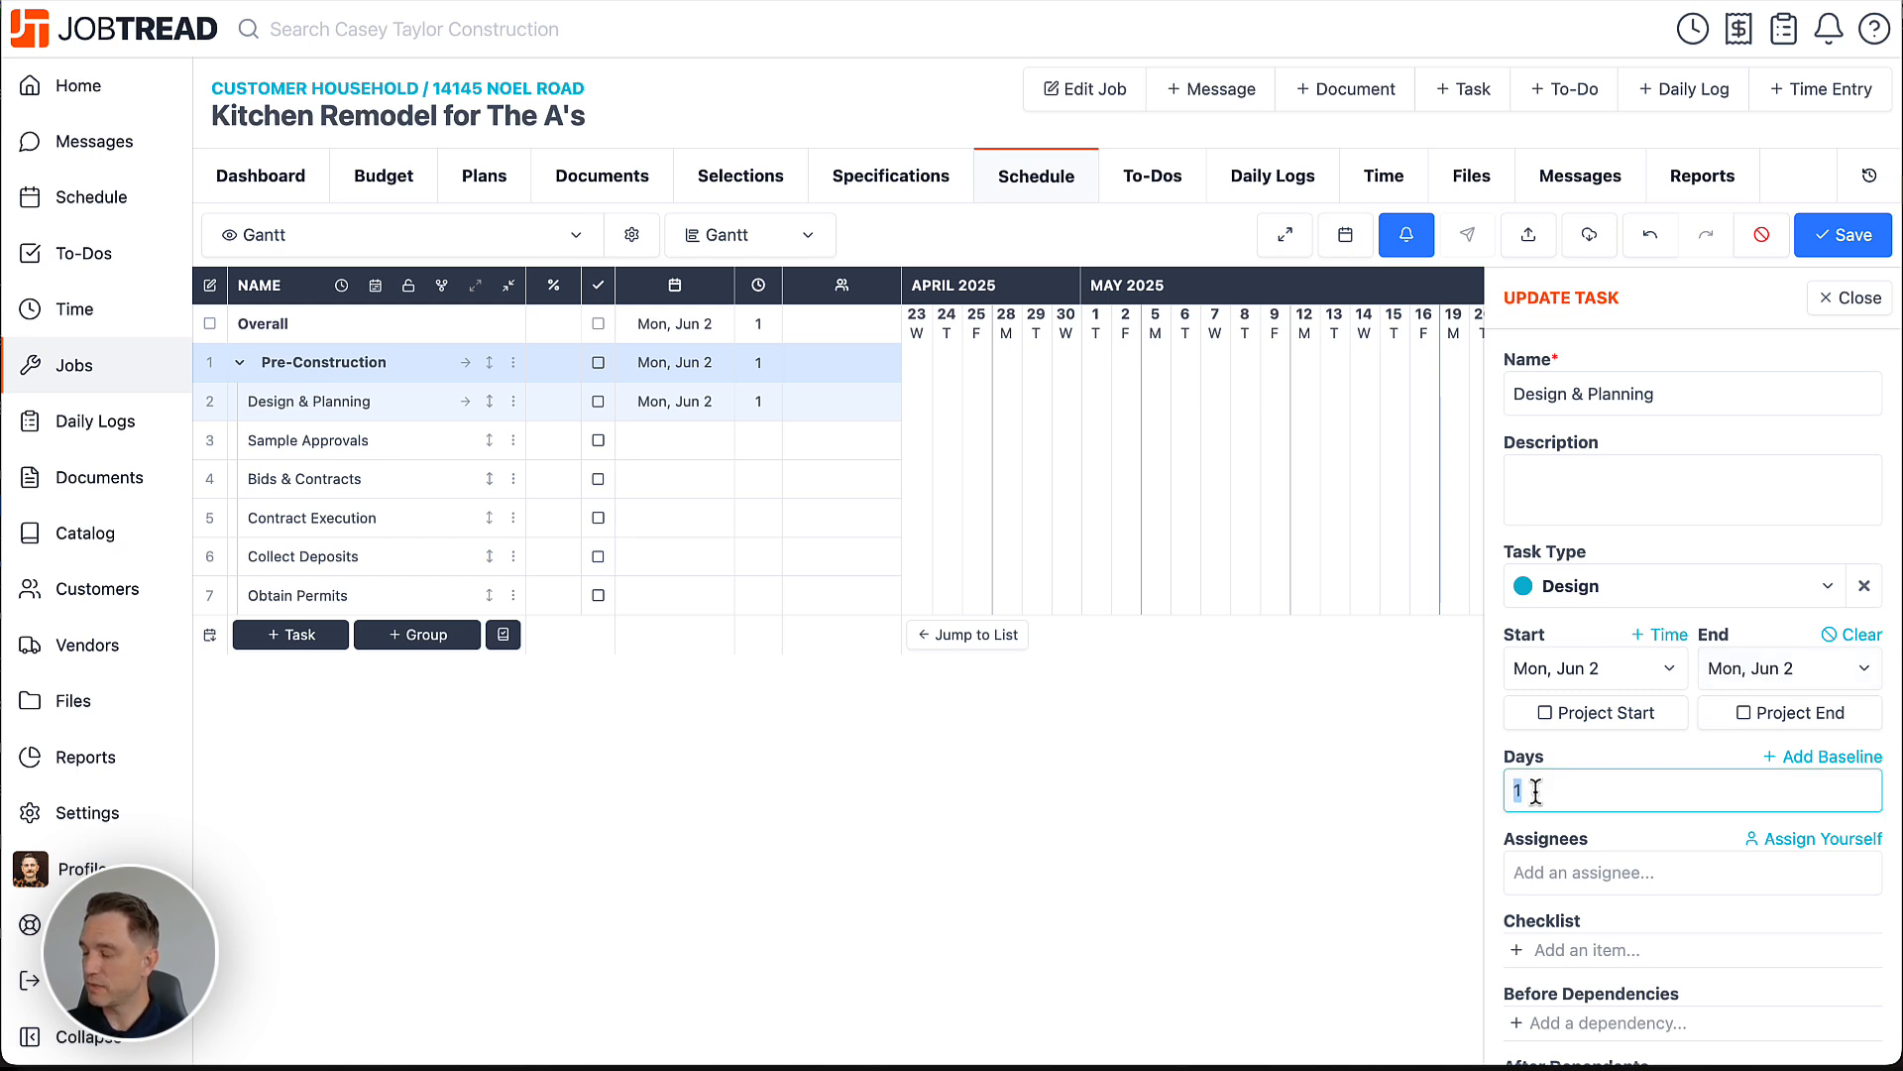
{"action": "type", "text": "12"}
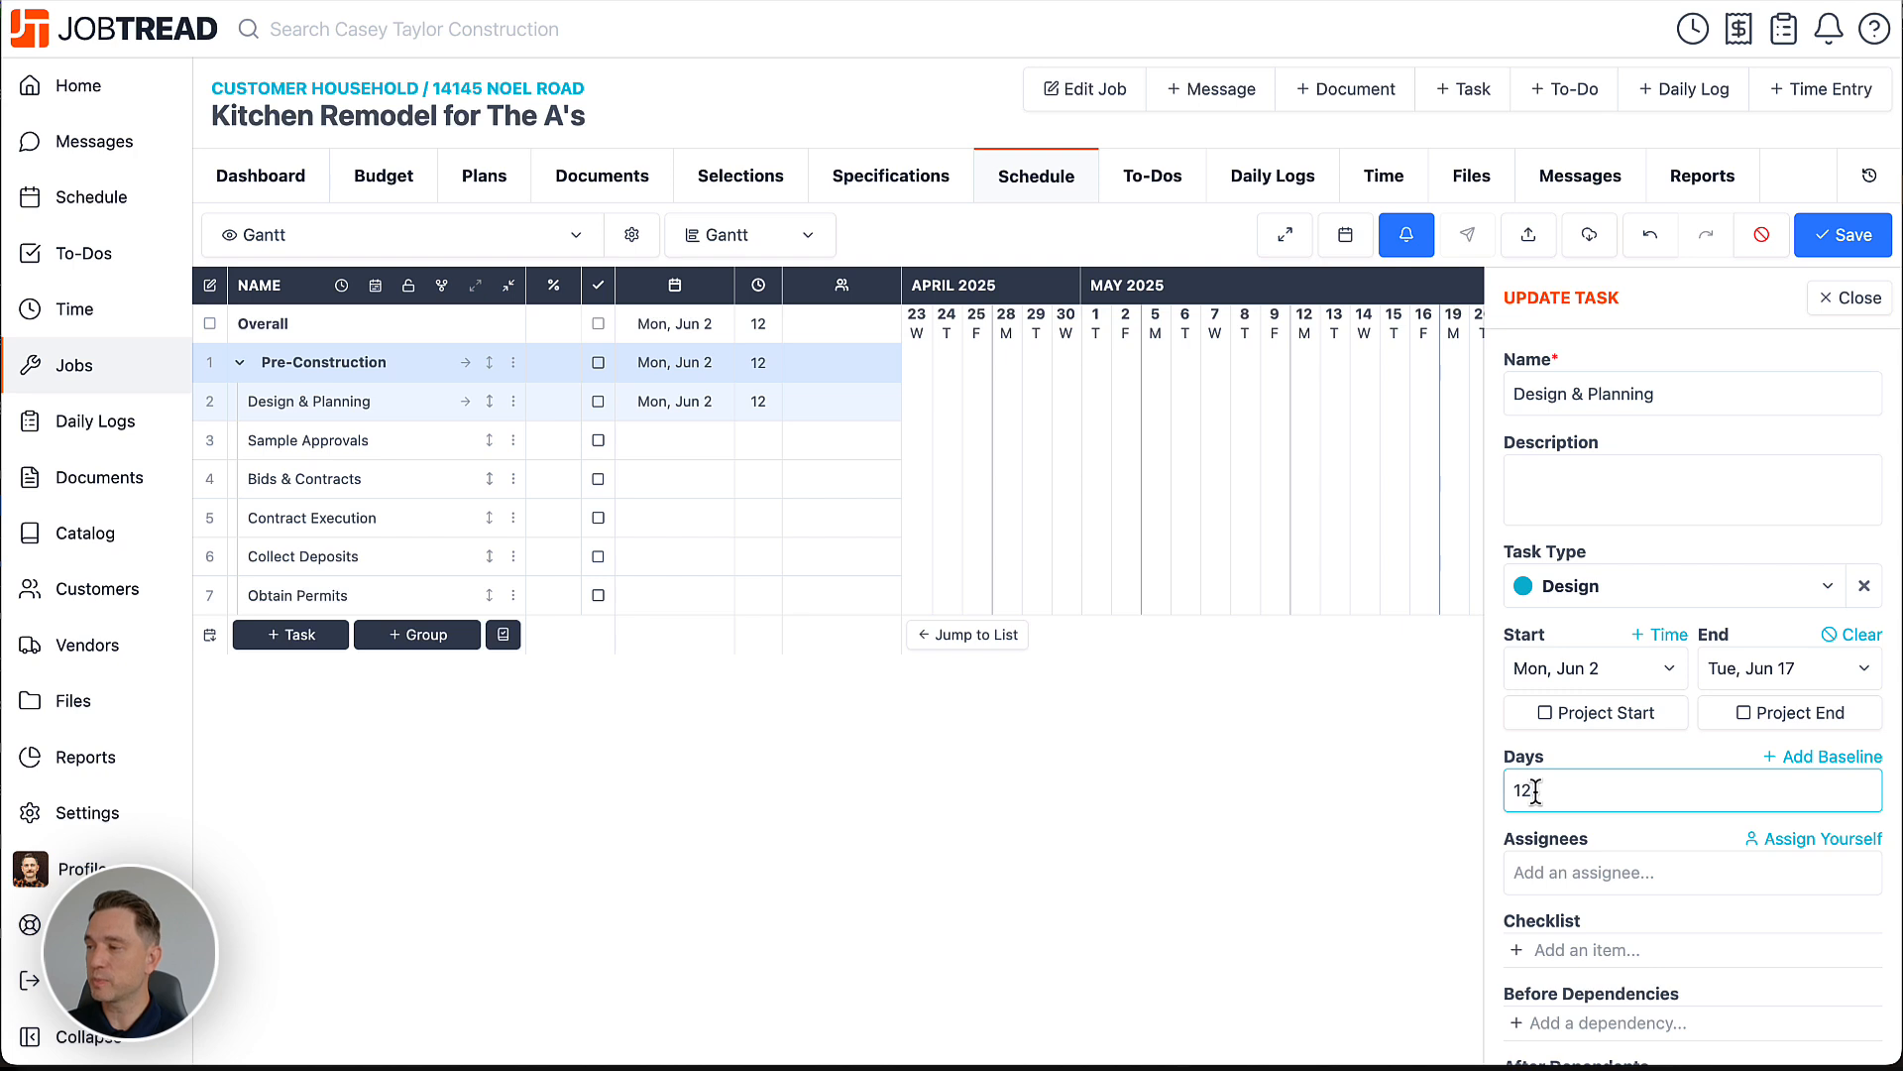
Assign two internal team members, an admin and an estimator, to the Design & Planning task
{"action": "left_click", "coordinate": [1525, 872]}
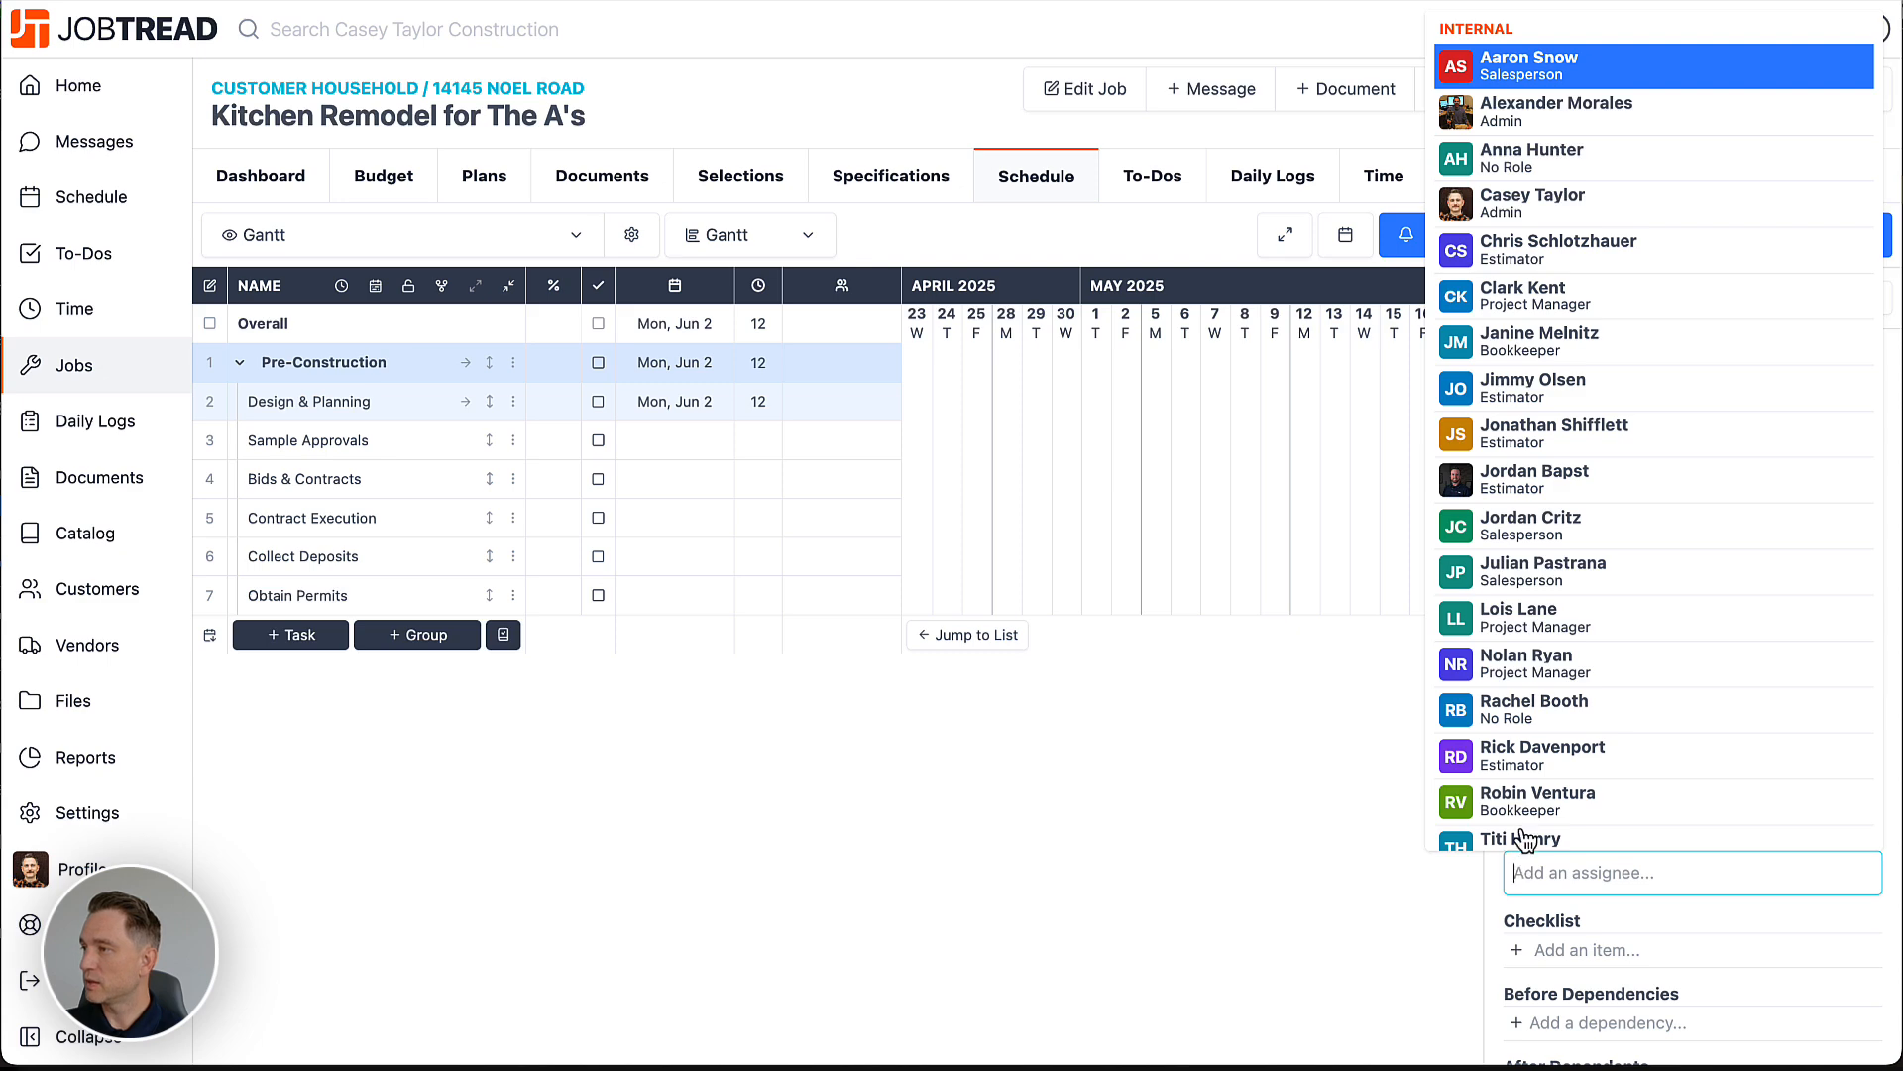
{"action": "left_click", "coordinate": [1492, 181]}
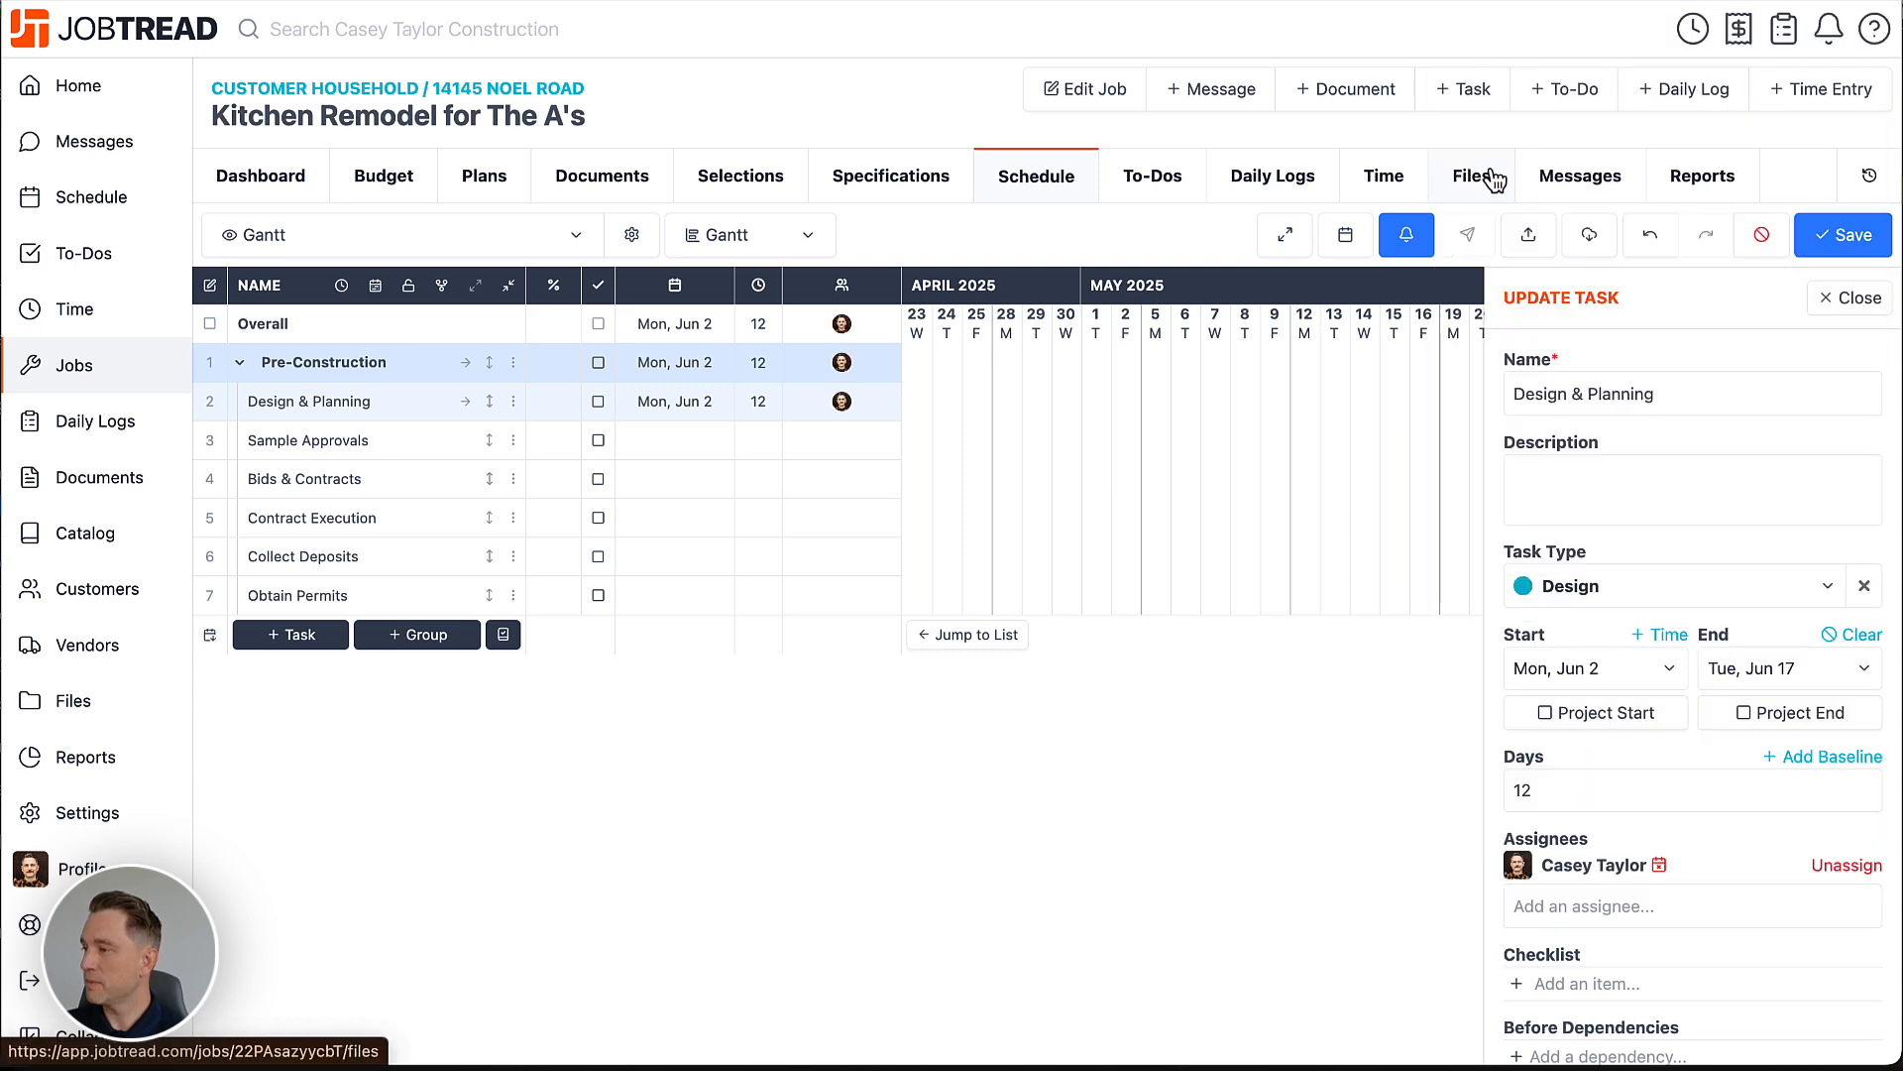
{"action": "left_click", "coordinate": [1586, 906]}
{"action": "scroll", "coordinate": [1566, 823], "scroll_direction": "down", "scroll_amount": 5}
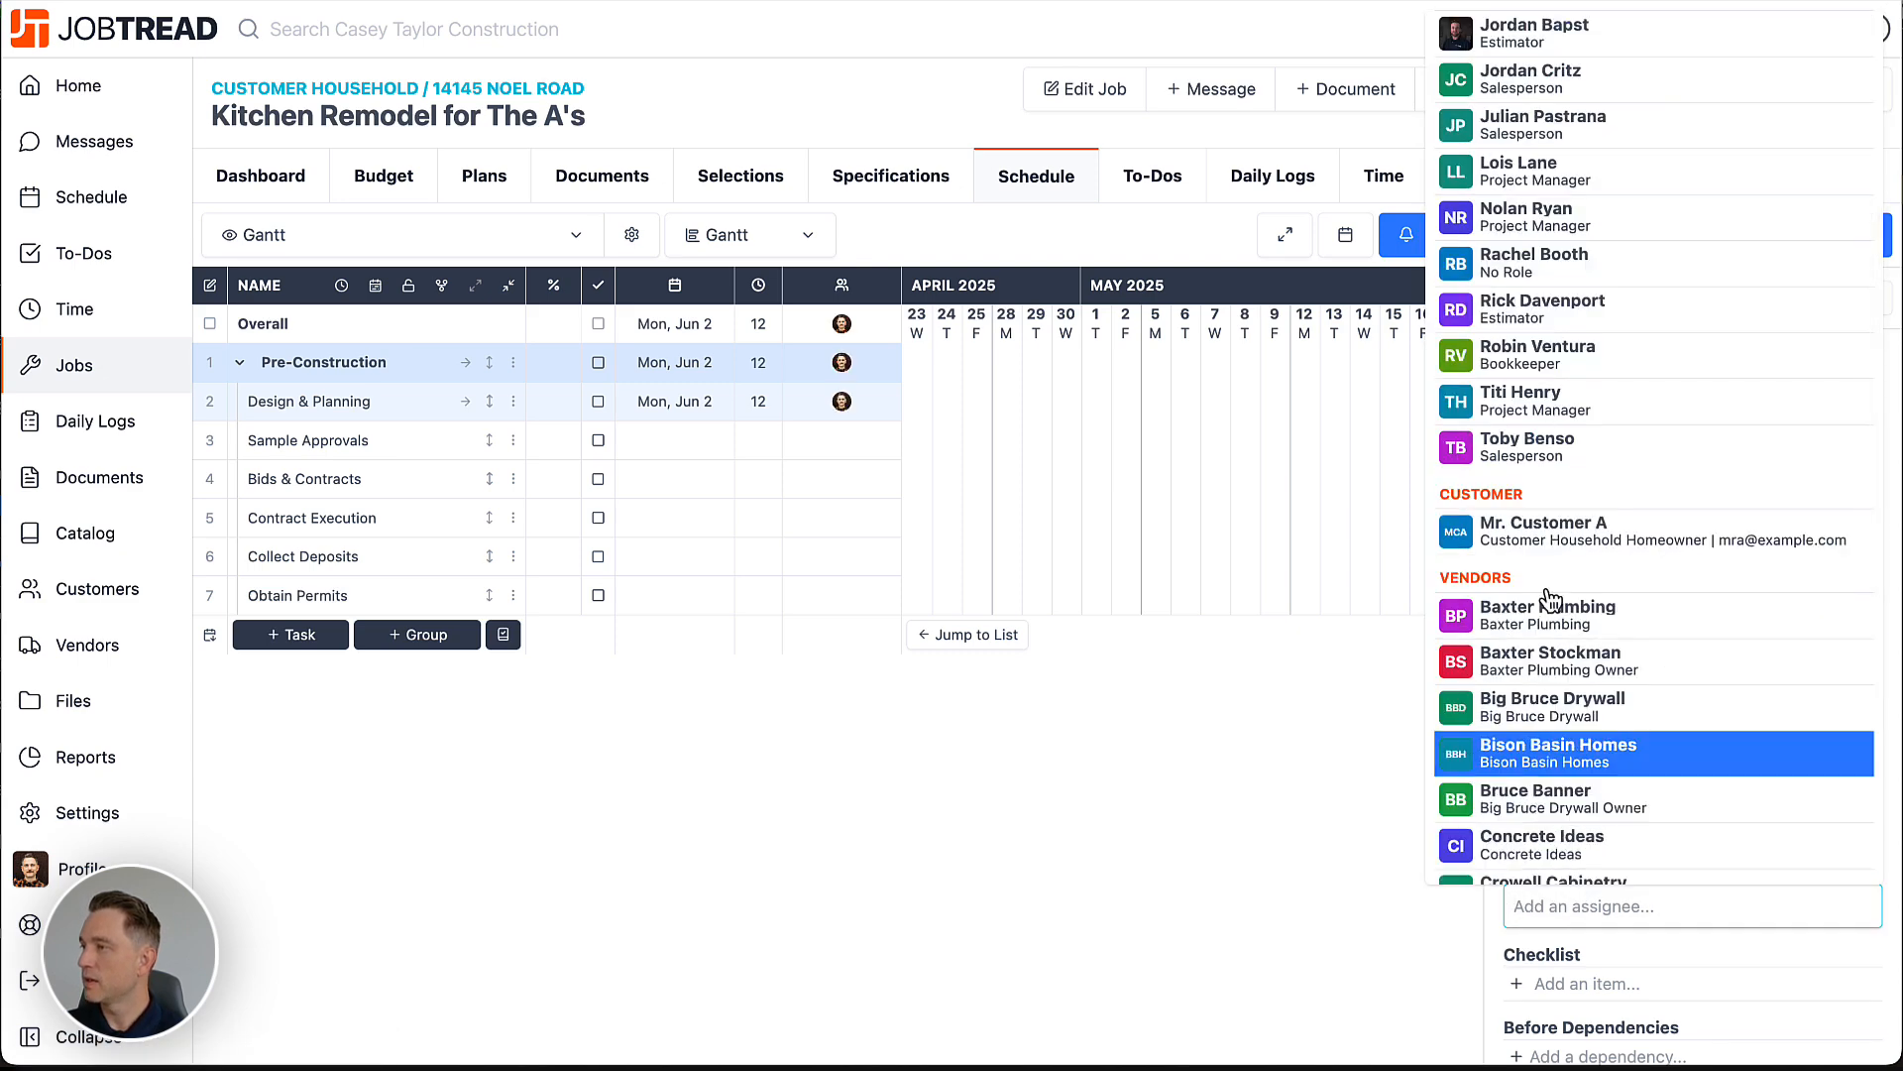
{"action": "left_click", "coordinate": [1534, 36]}
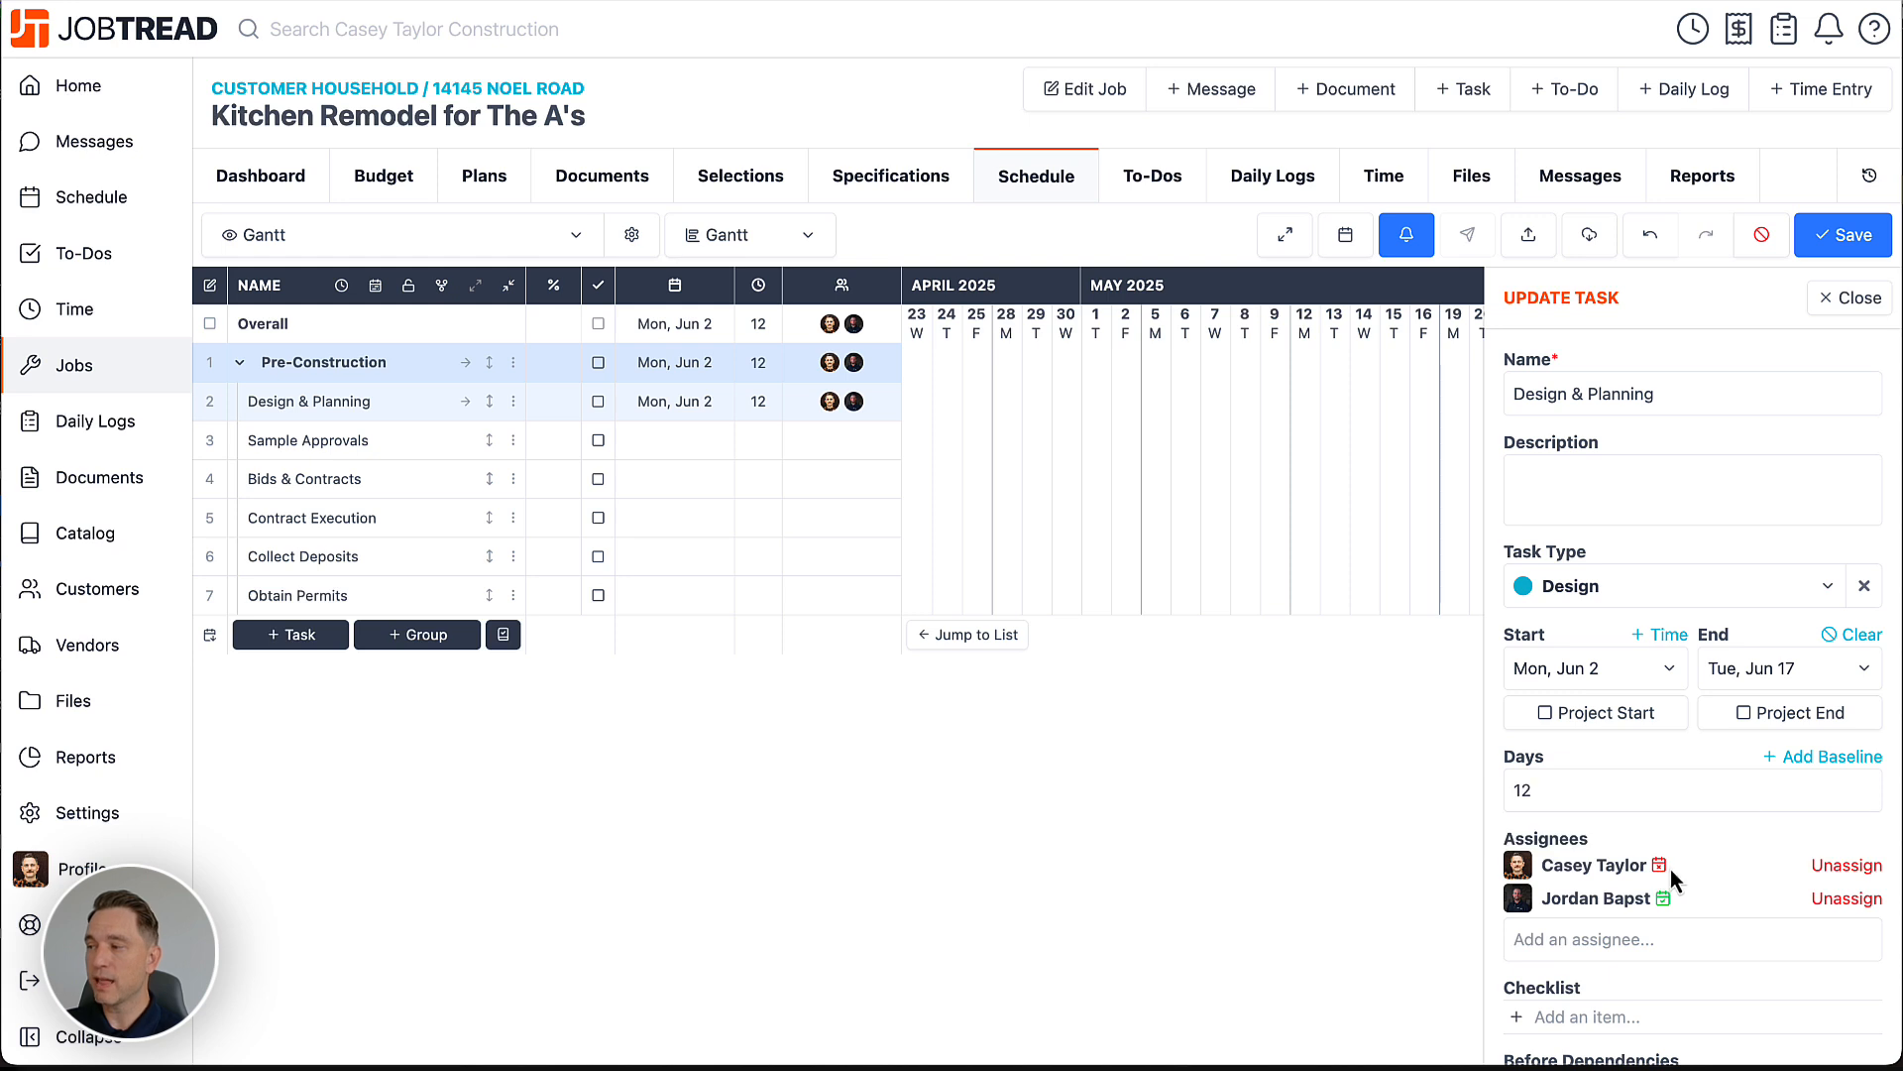
Examine the admin assignee's other tasks that conflict with the Design & Planning dates
{"action": "mouse_move", "coordinate": [1660, 872]}
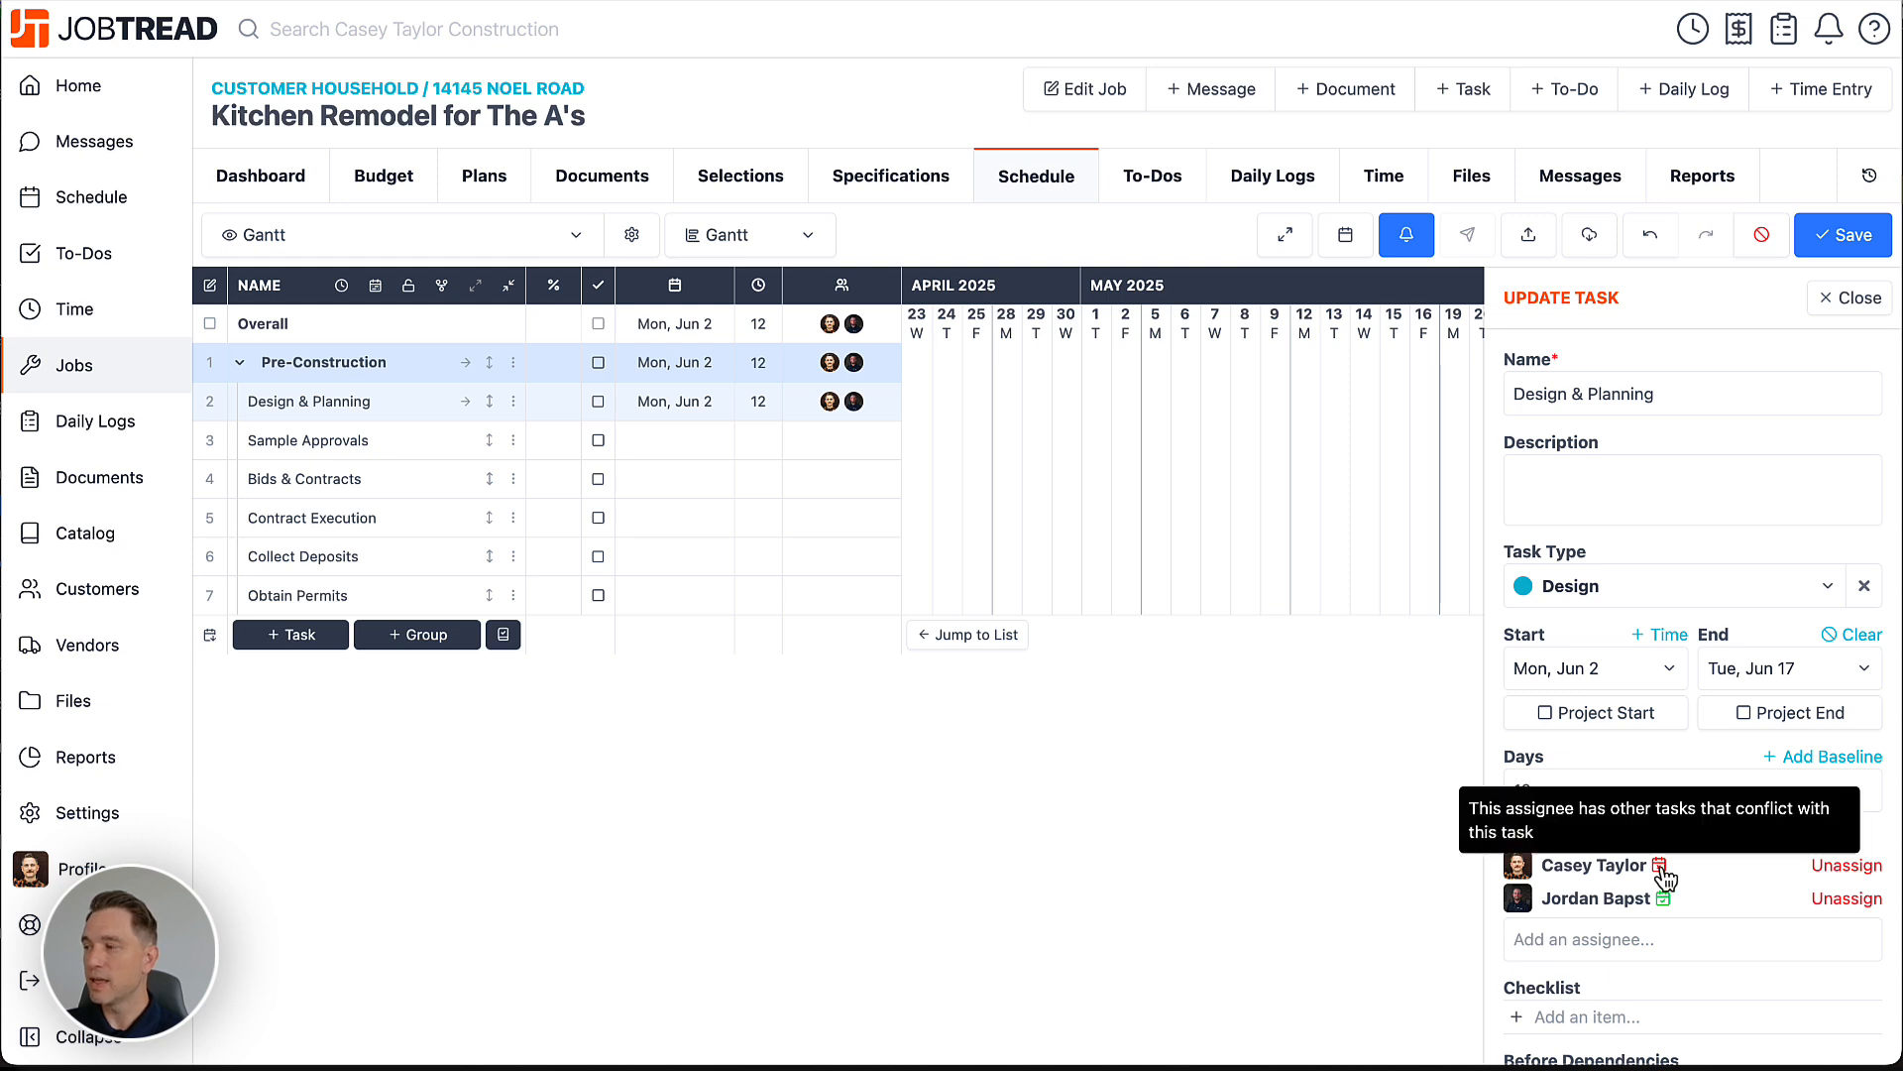
{"action": "left_click", "coordinate": [1660, 866]}
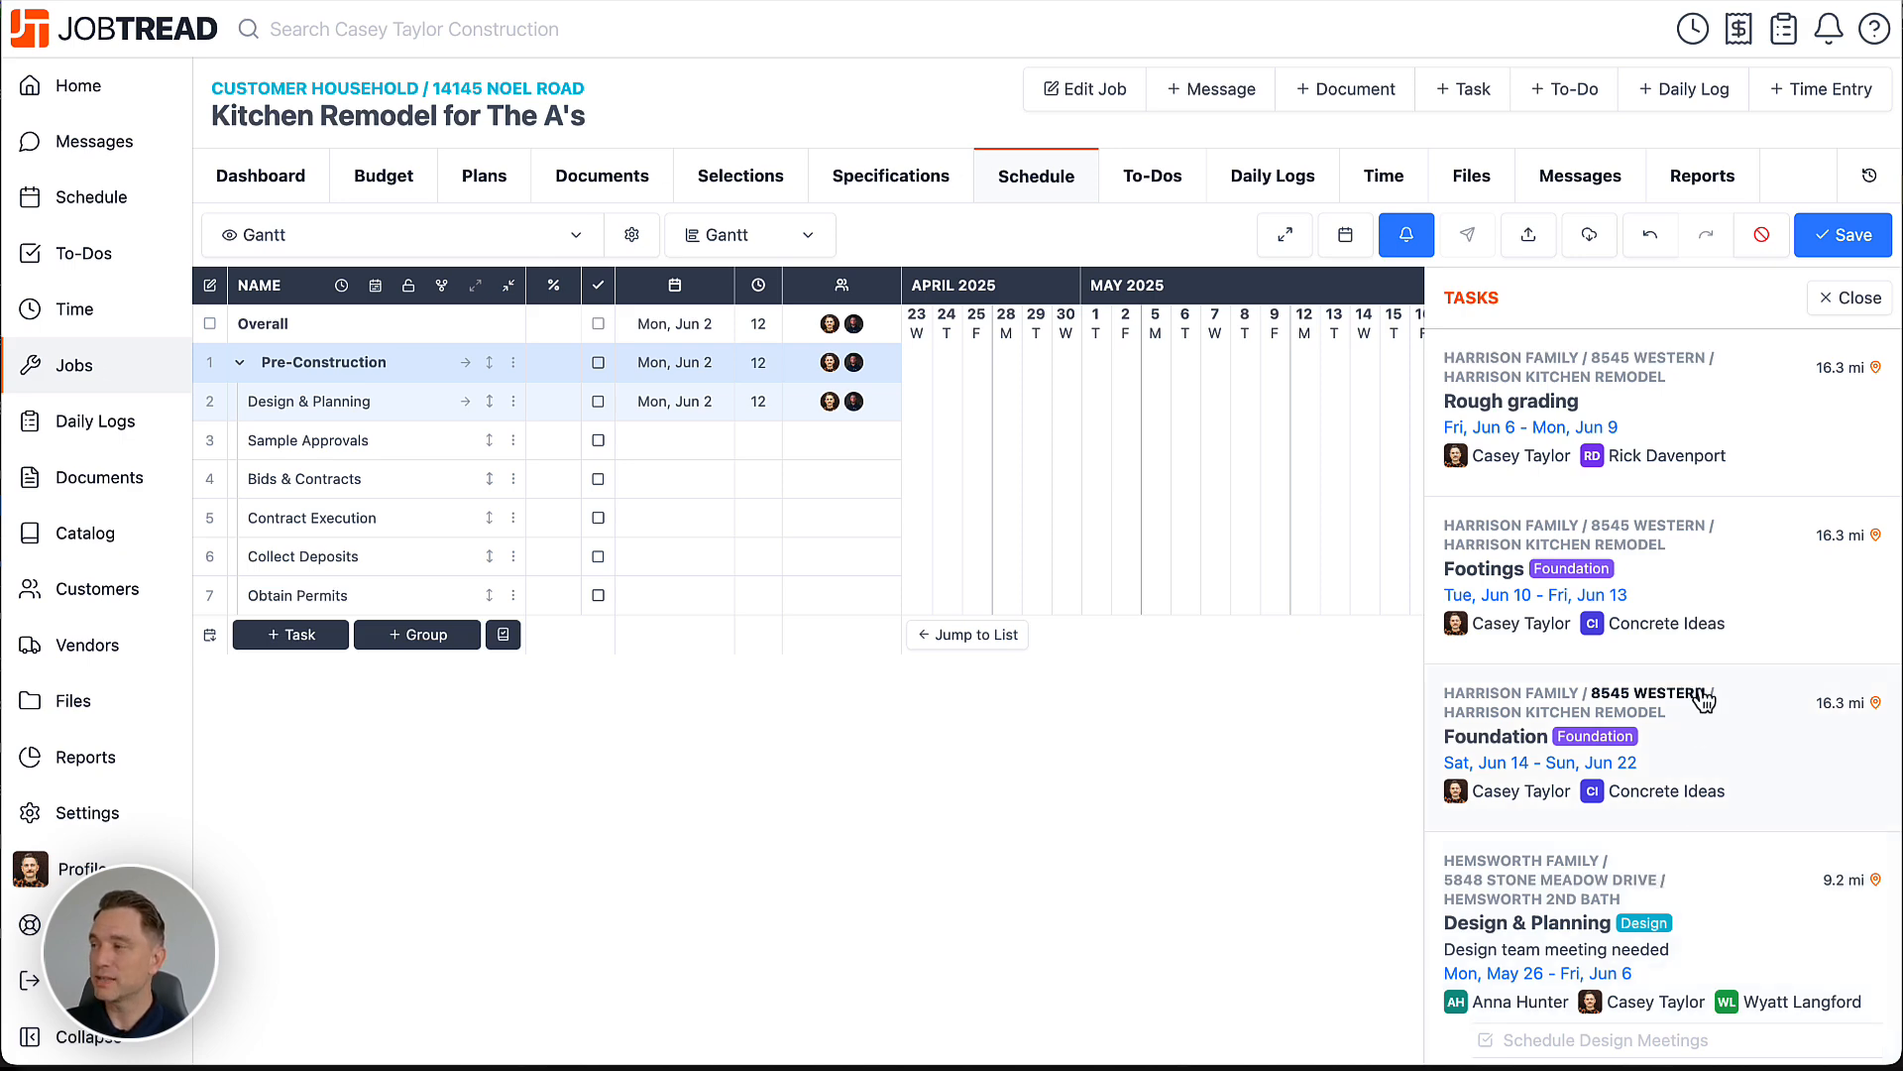
{"action": "scroll", "coordinate": [1667, 694], "scroll_direction": "down", "scroll_amount": 3}
{"action": "scroll", "coordinate": [1635, 694], "scroll_direction": "up", "scroll_amount": 3}
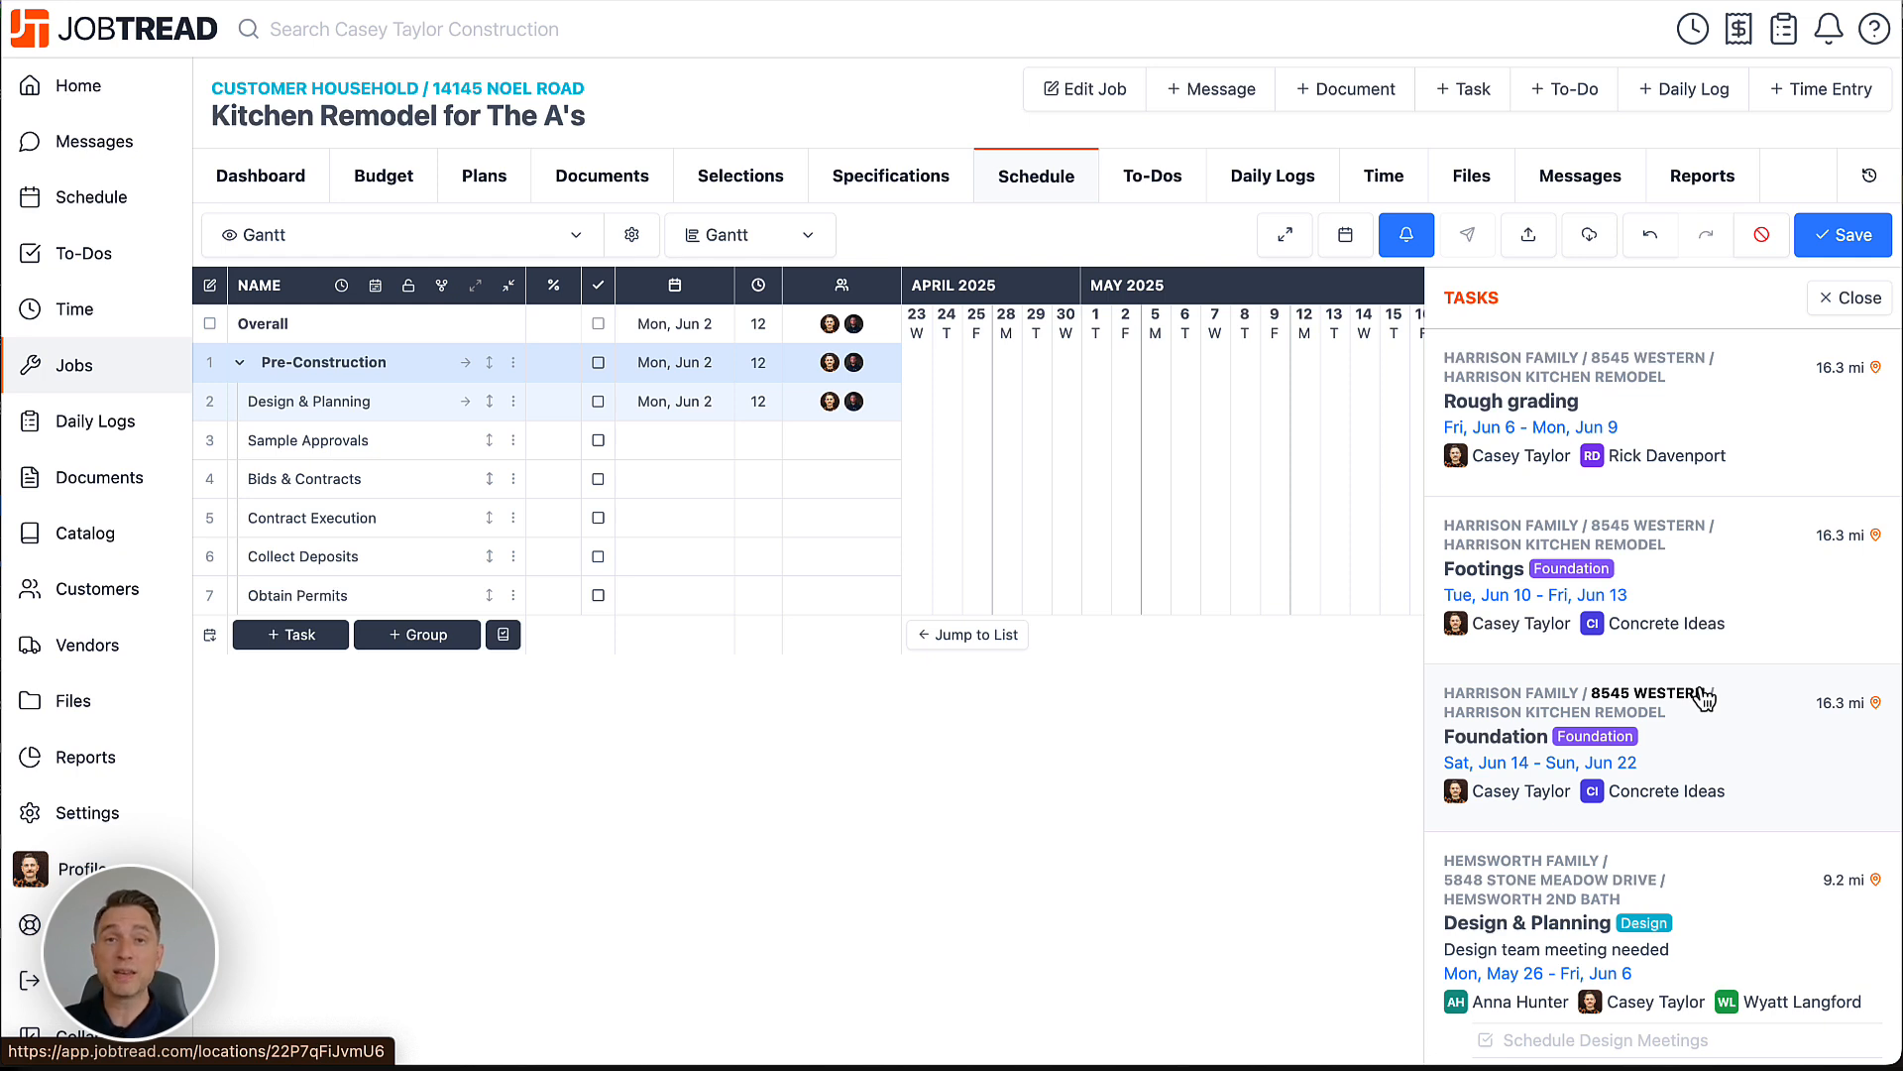
Close the list of conflicting tasks and unassign the admin from the Design & Planning task
{"action": "left_click", "coordinate": [1850, 297]}
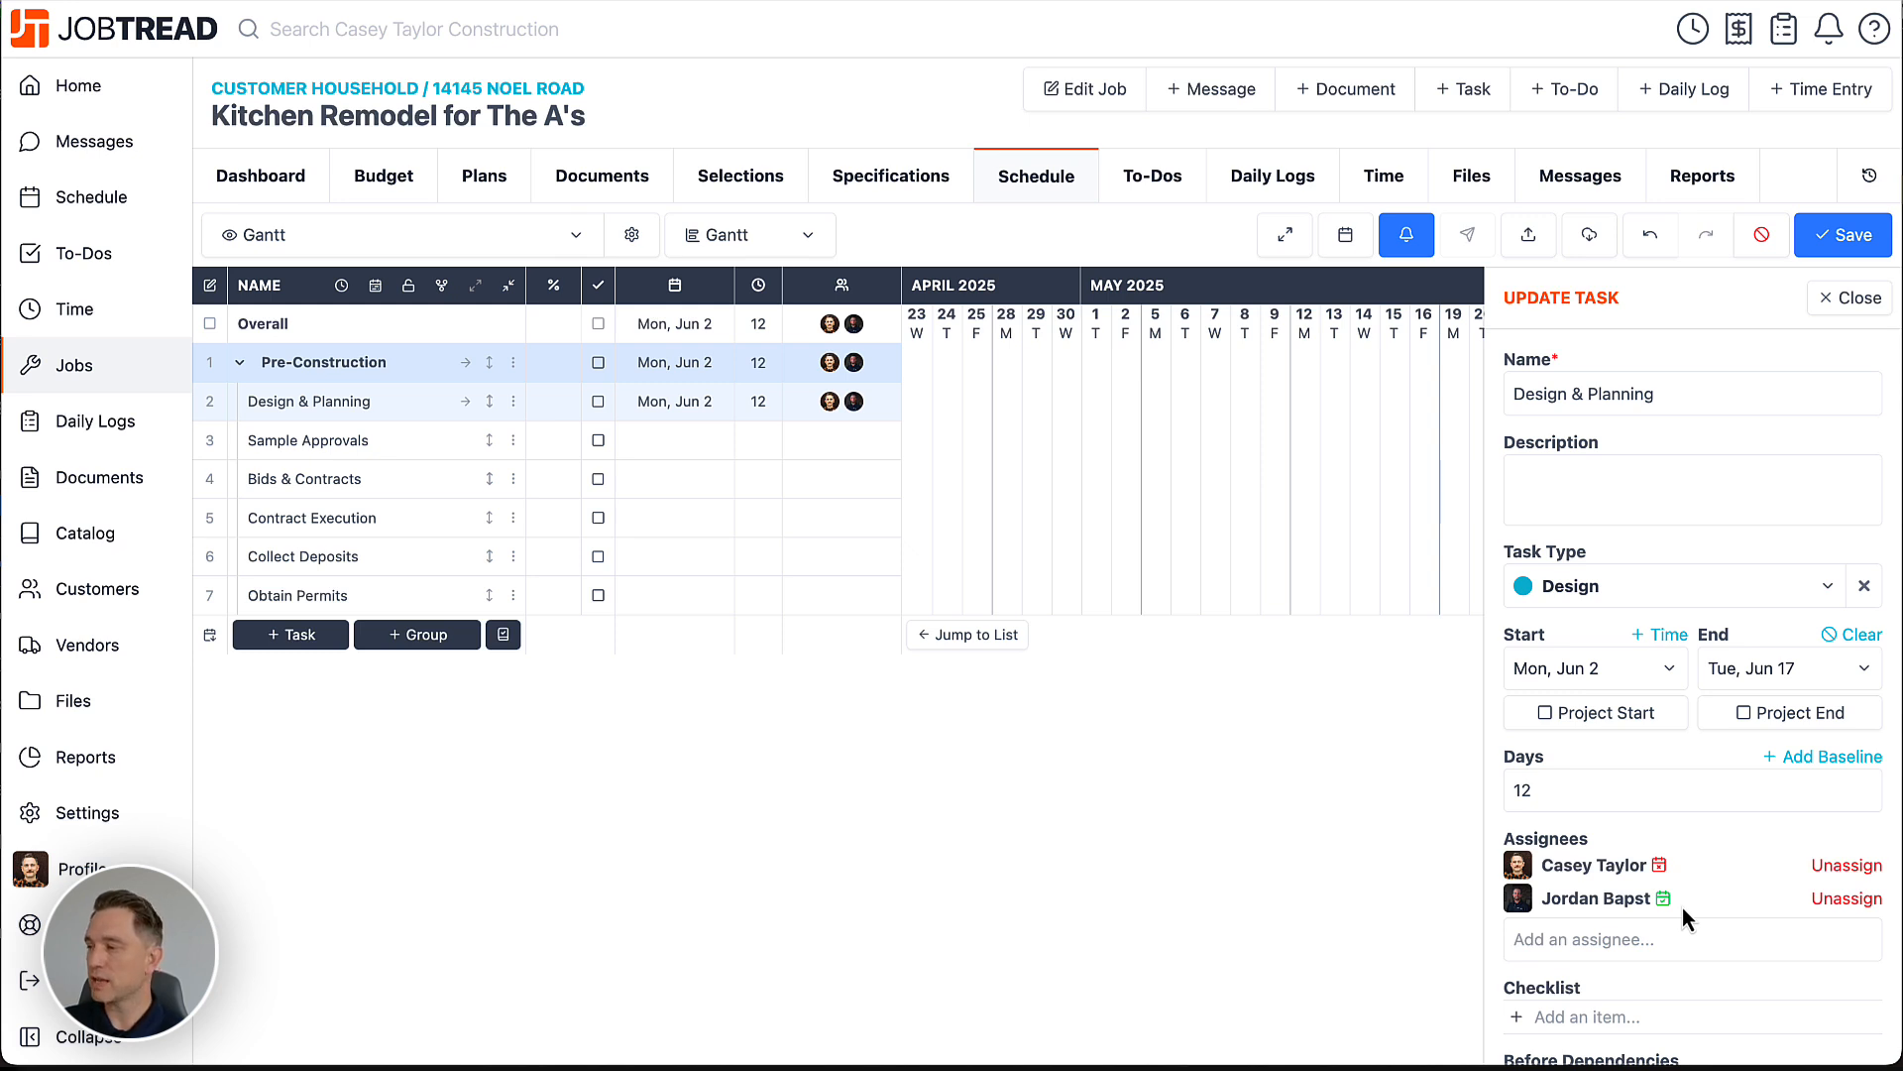
{"action": "left_click", "coordinate": [1843, 867]}
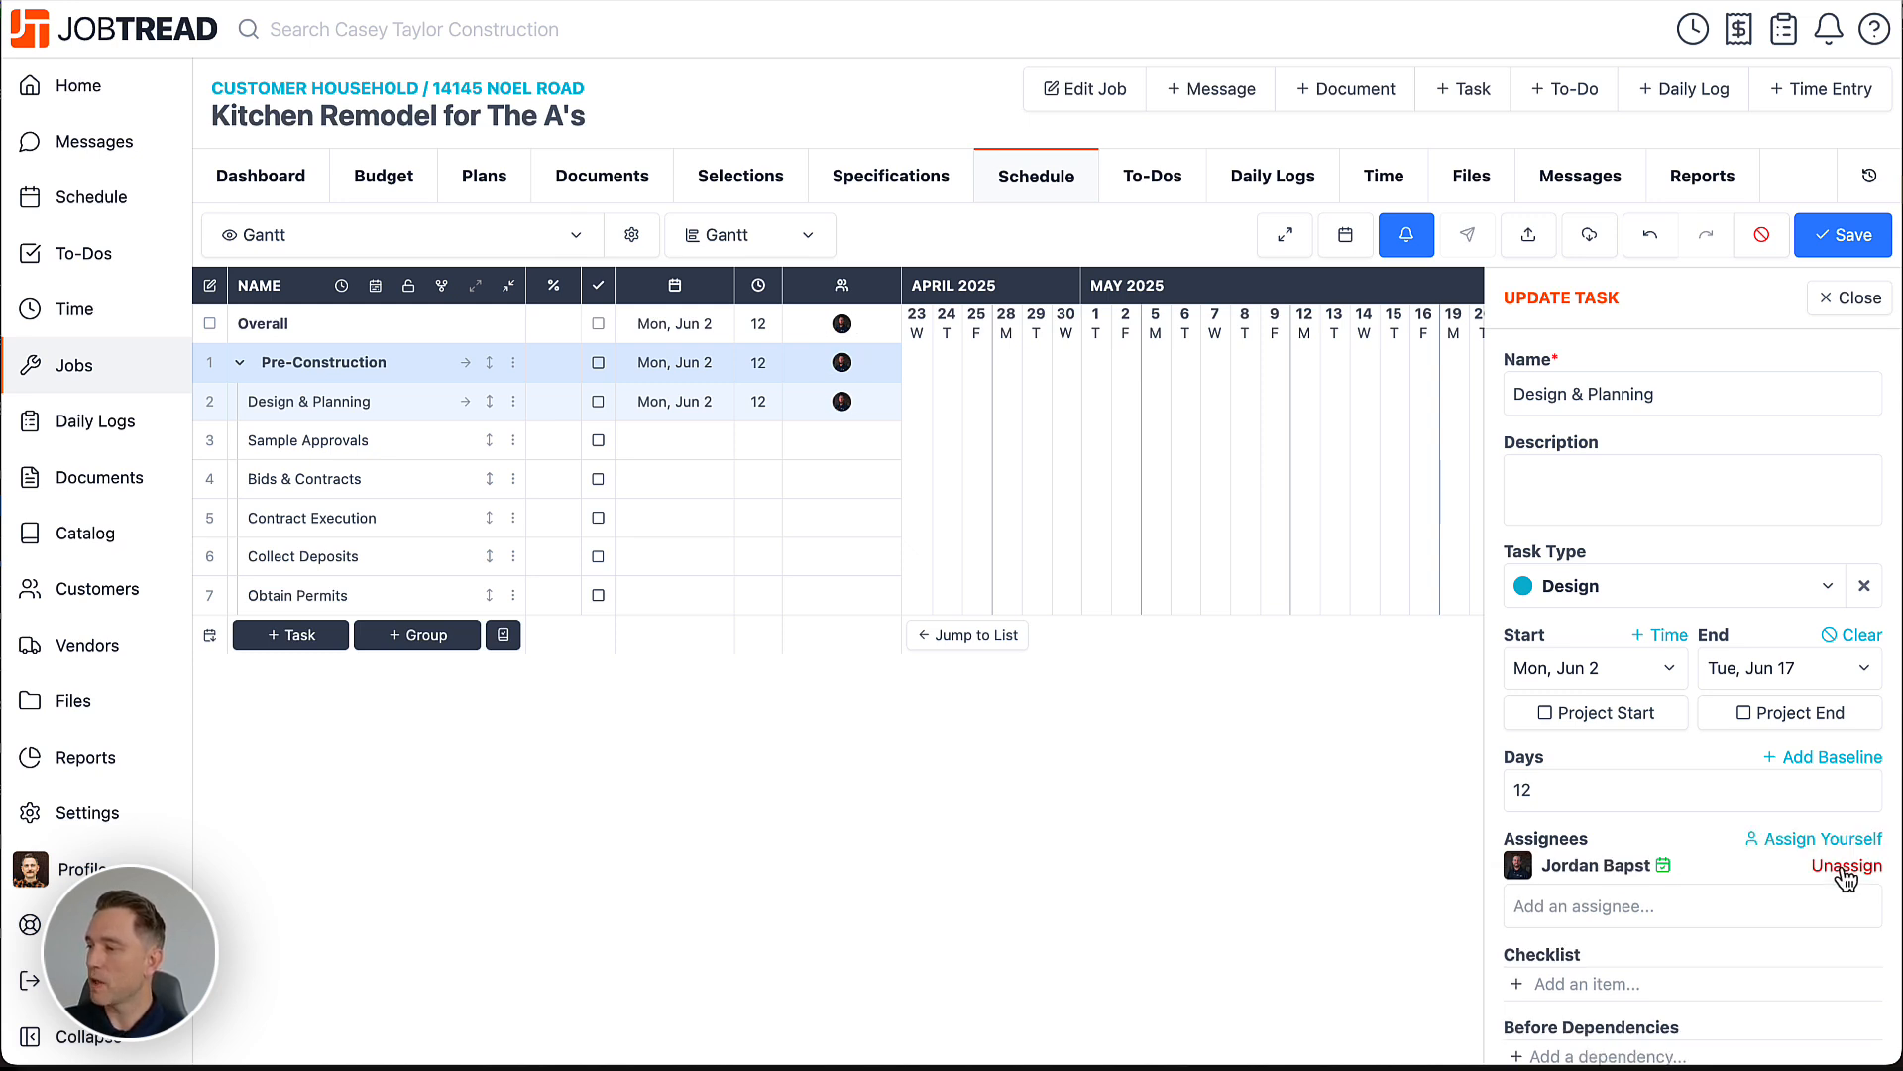
Add the checklist item "Schedule Design Meetings" to the Design & Planning task
{"action": "scroll", "coordinate": [1603, 938], "scroll_direction": "down", "scroll_amount": 2}
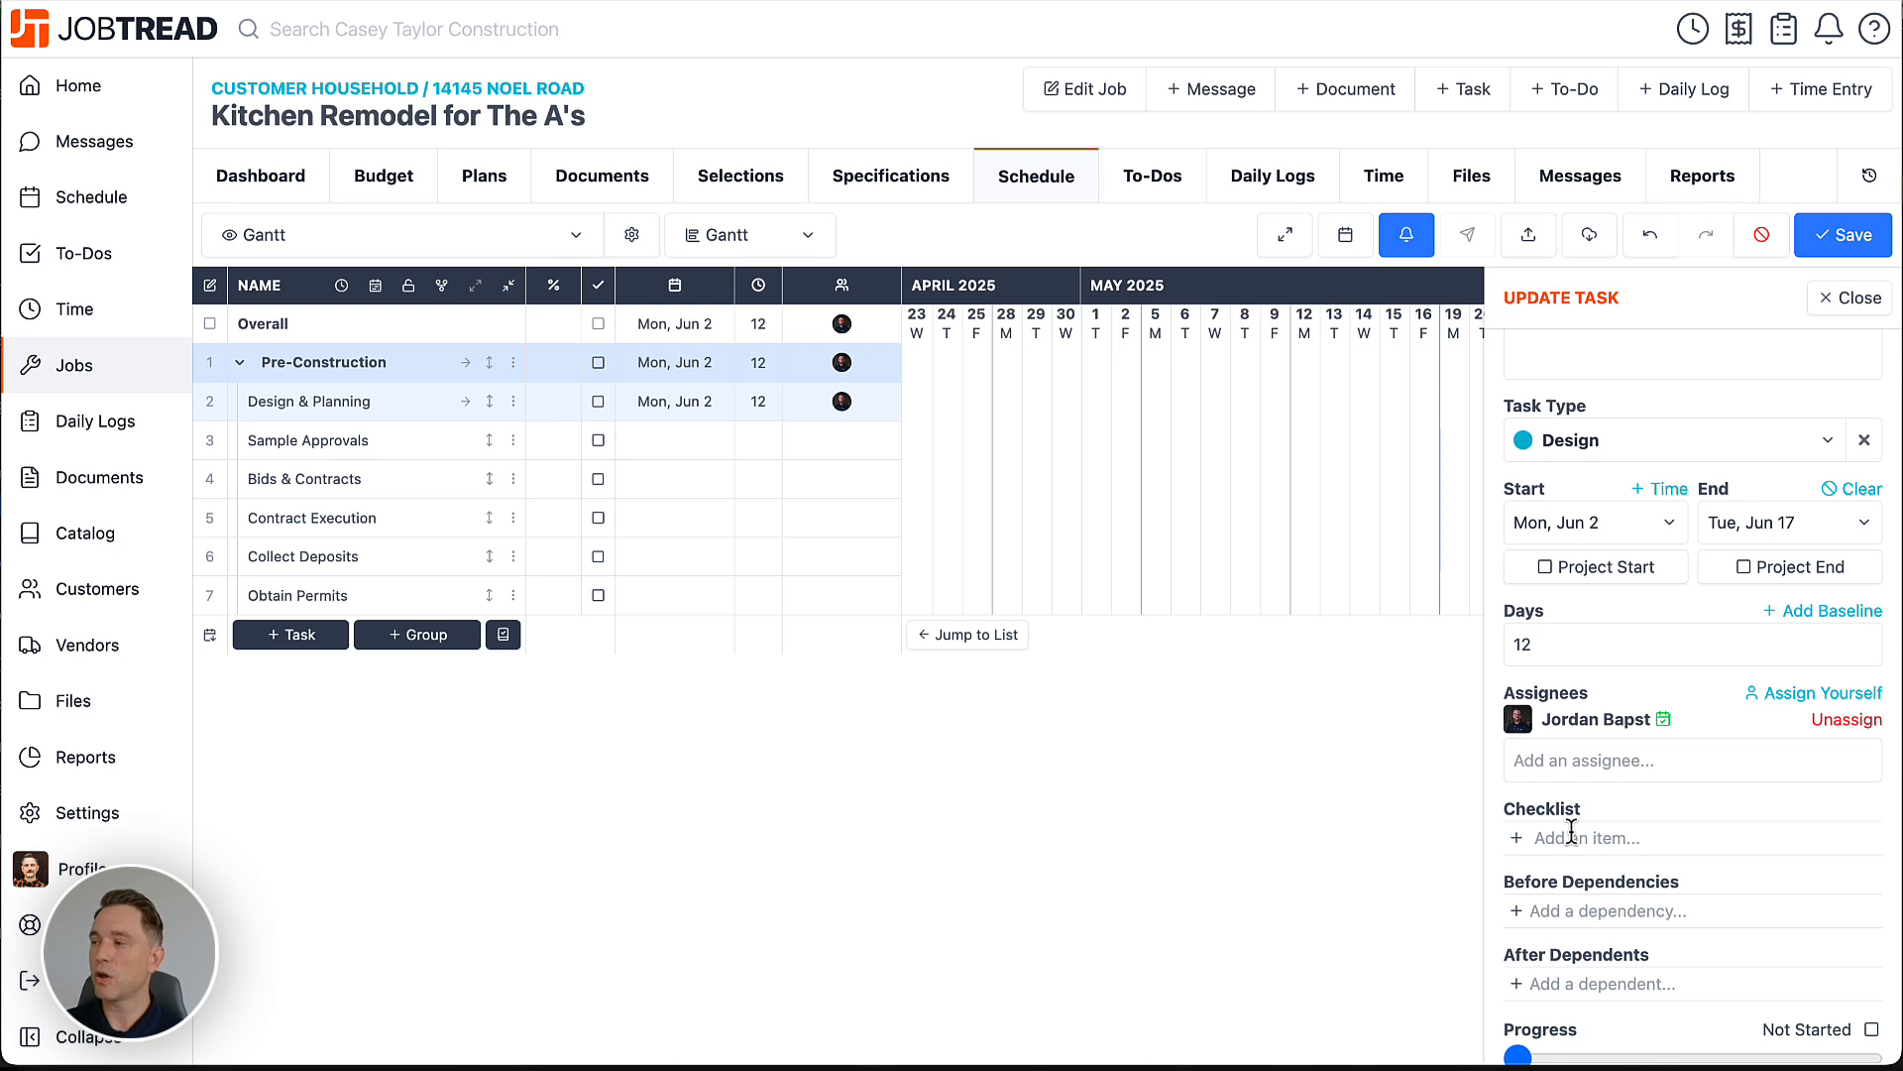
{"action": "type", "text": "Schedule "}
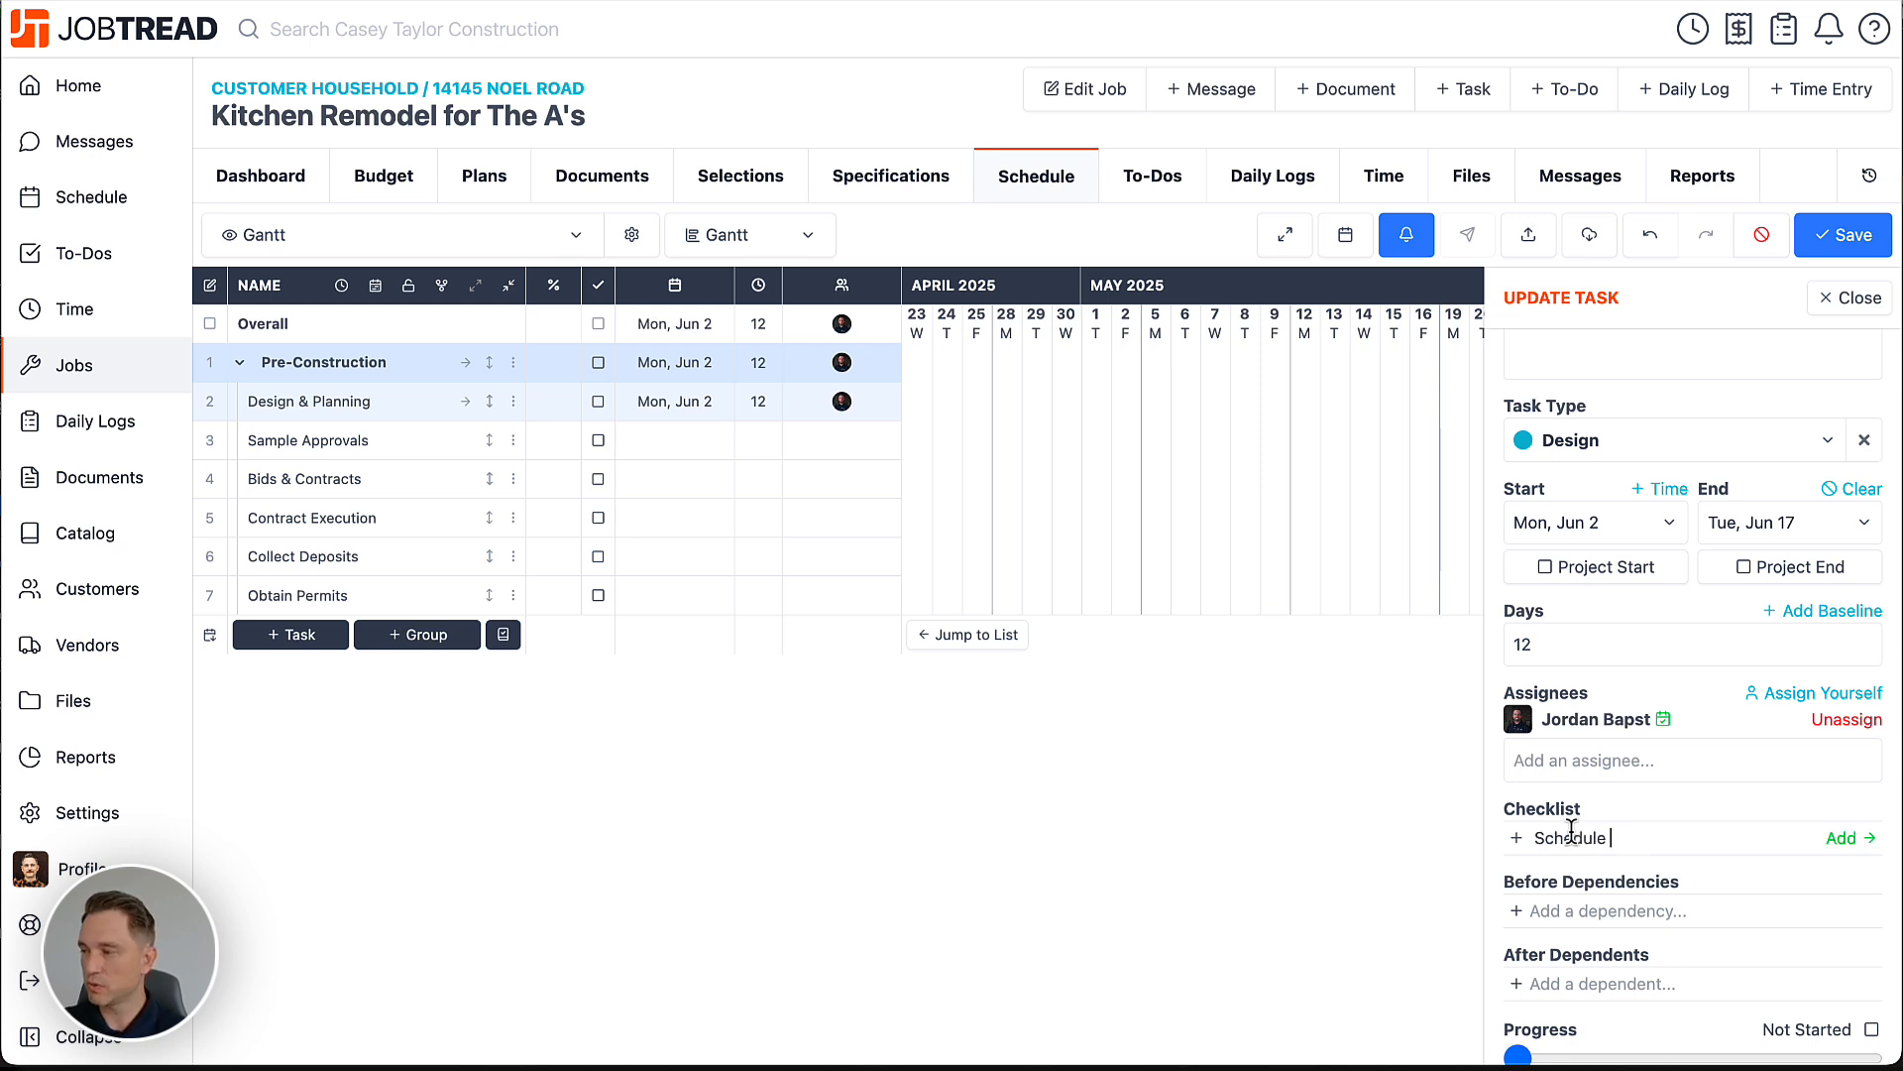
{"action": "type", "text": "Design"}
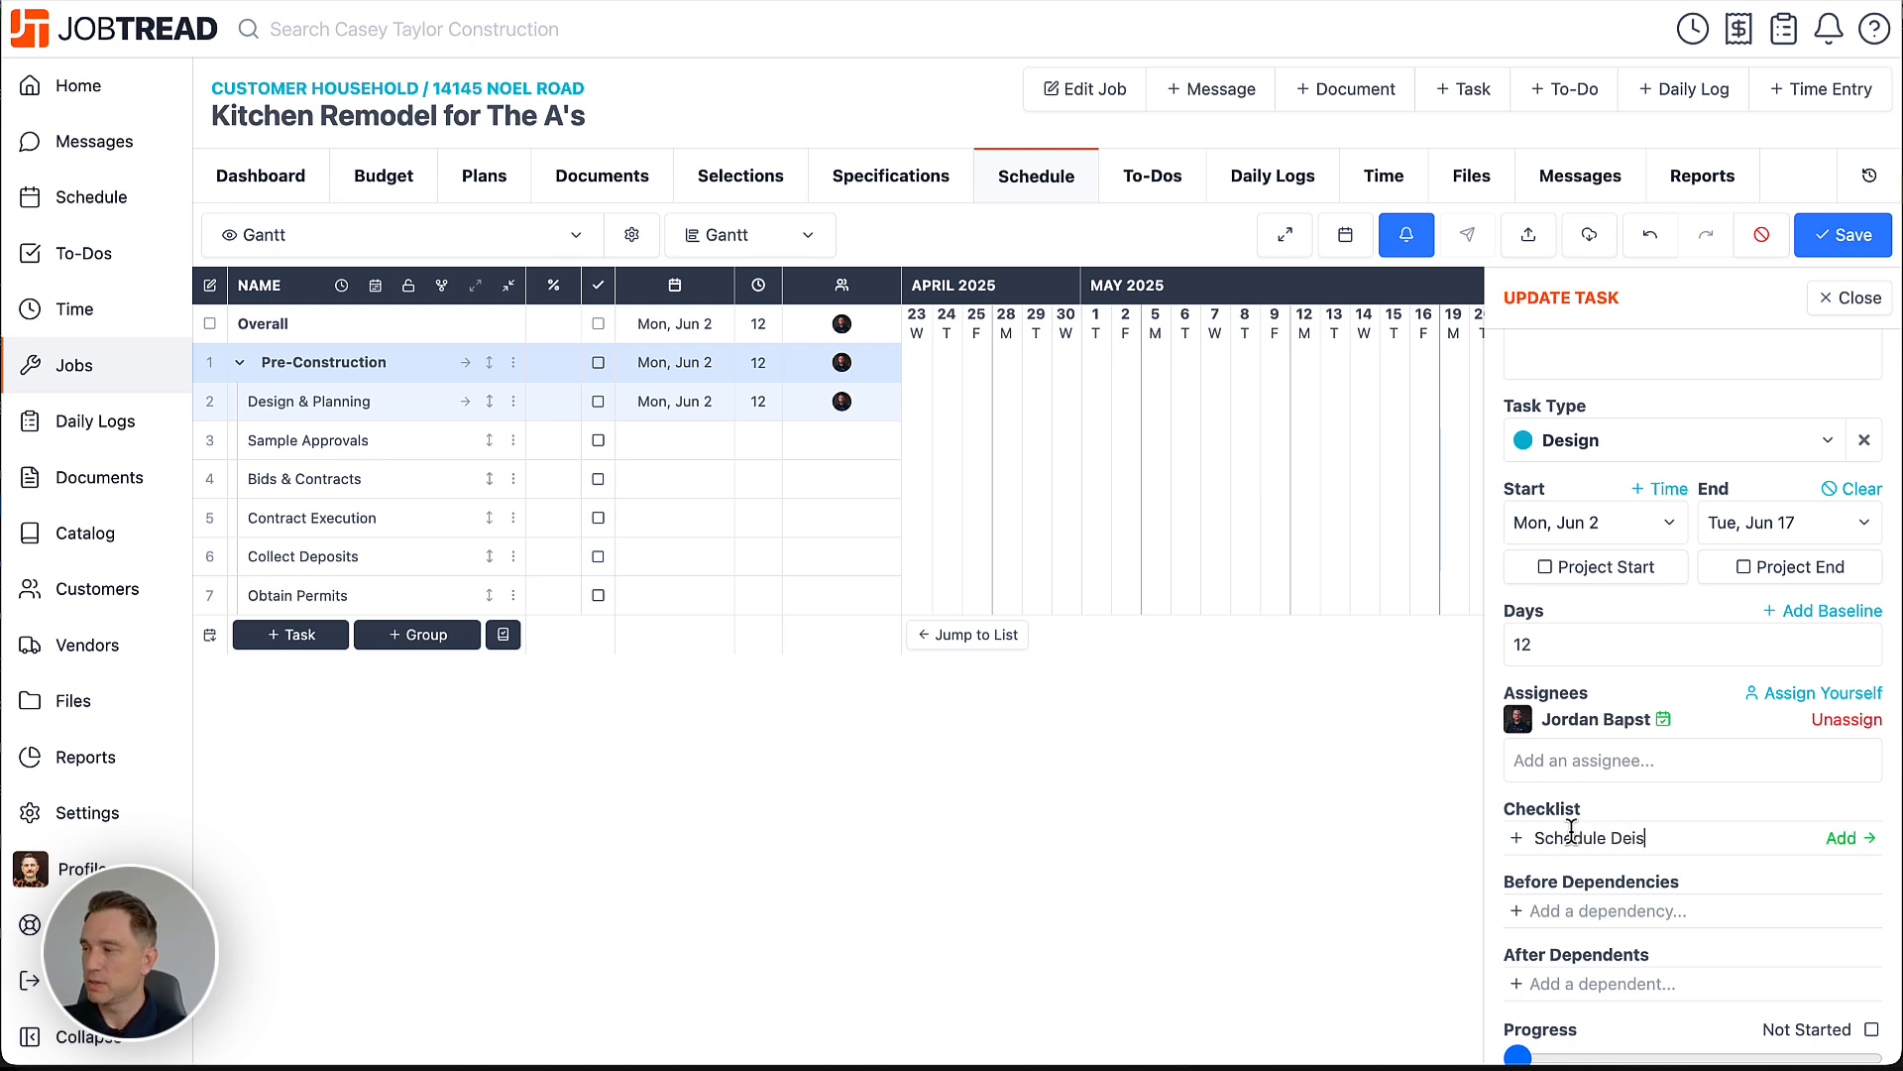
{"action": "key", "text": "BackSpace"}
{"action": "key", "text": "BackSpace"}
{"action": "key", "text": "BackSpace"}
{"action": "key", "text": "BackSpace"}
{"action": "type", "text": "si"}
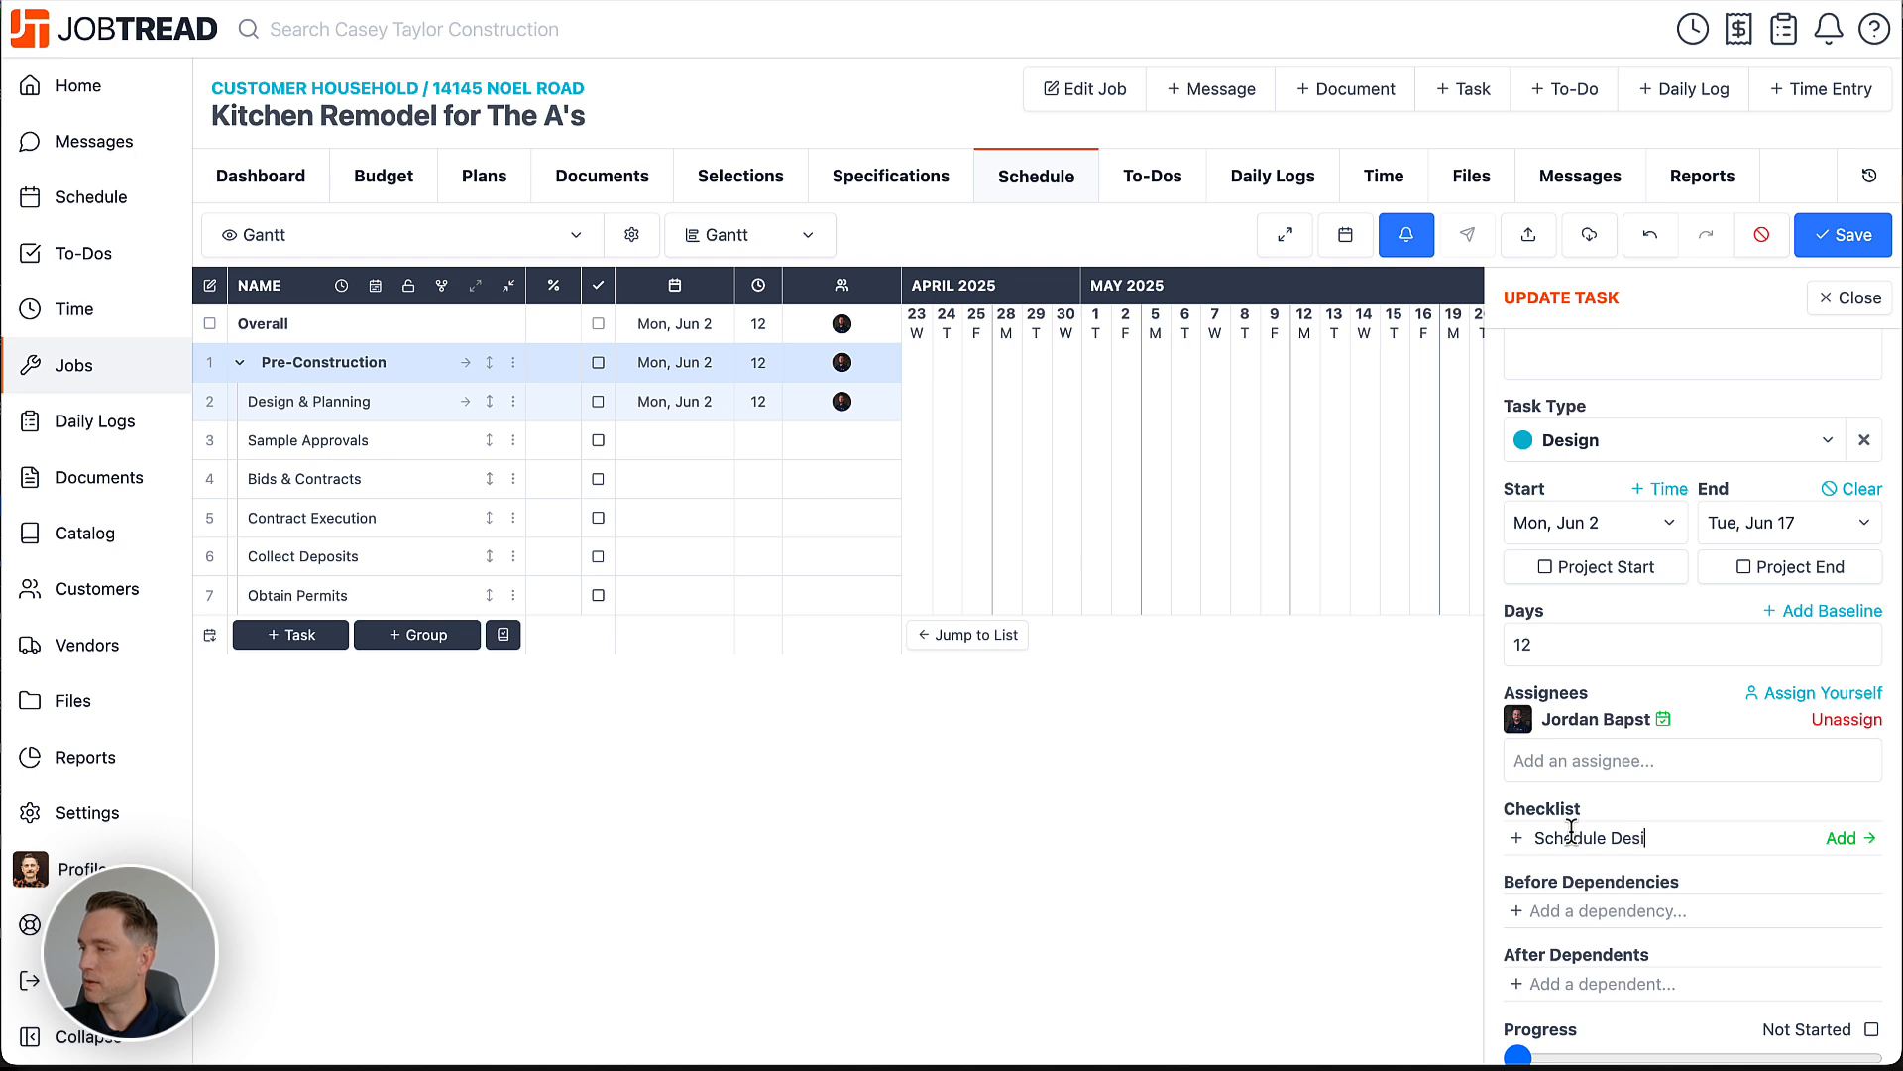
{"action": "type", "text": "gn Meetings"}
{"action": "key", "text": "Return"}
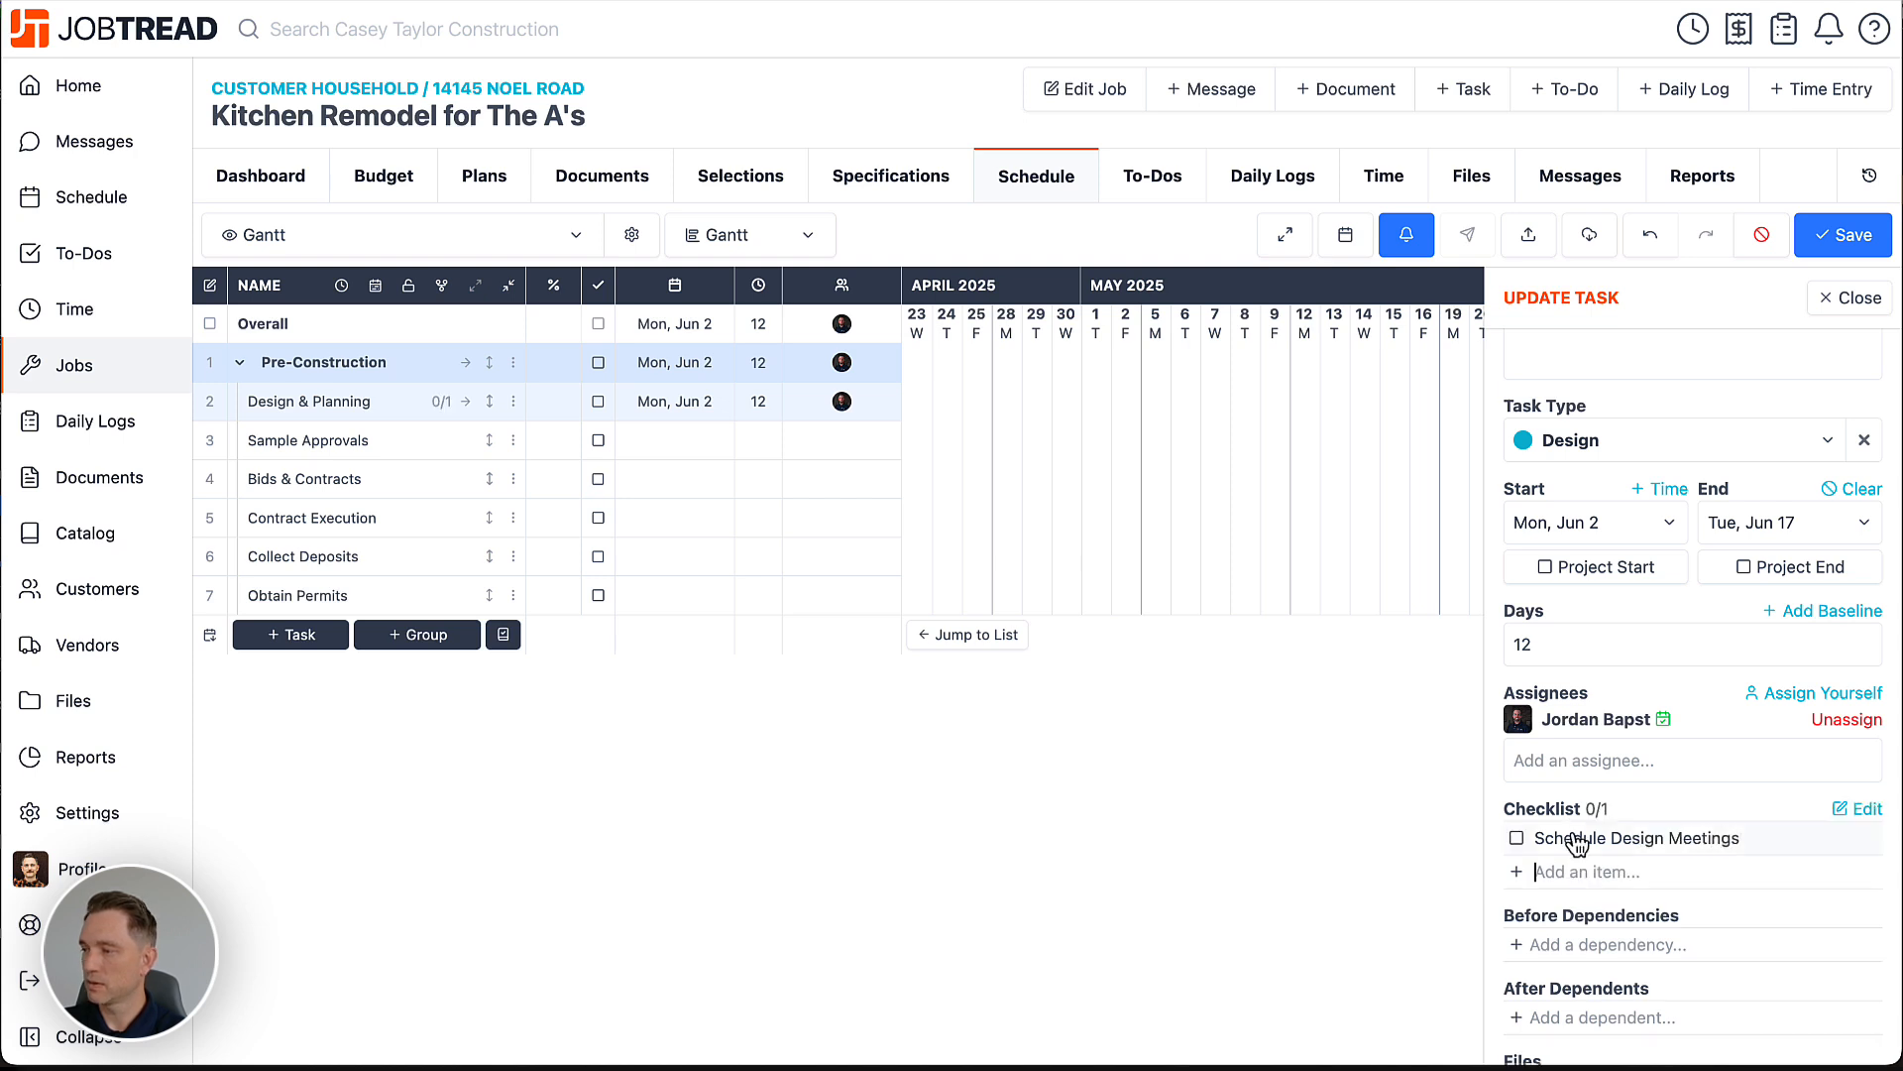
Add the checklist items "Confirm w/Client" and "Text Upon Leaving" to the Design & Planning task
{"action": "type", "text": "Confirm w/"}
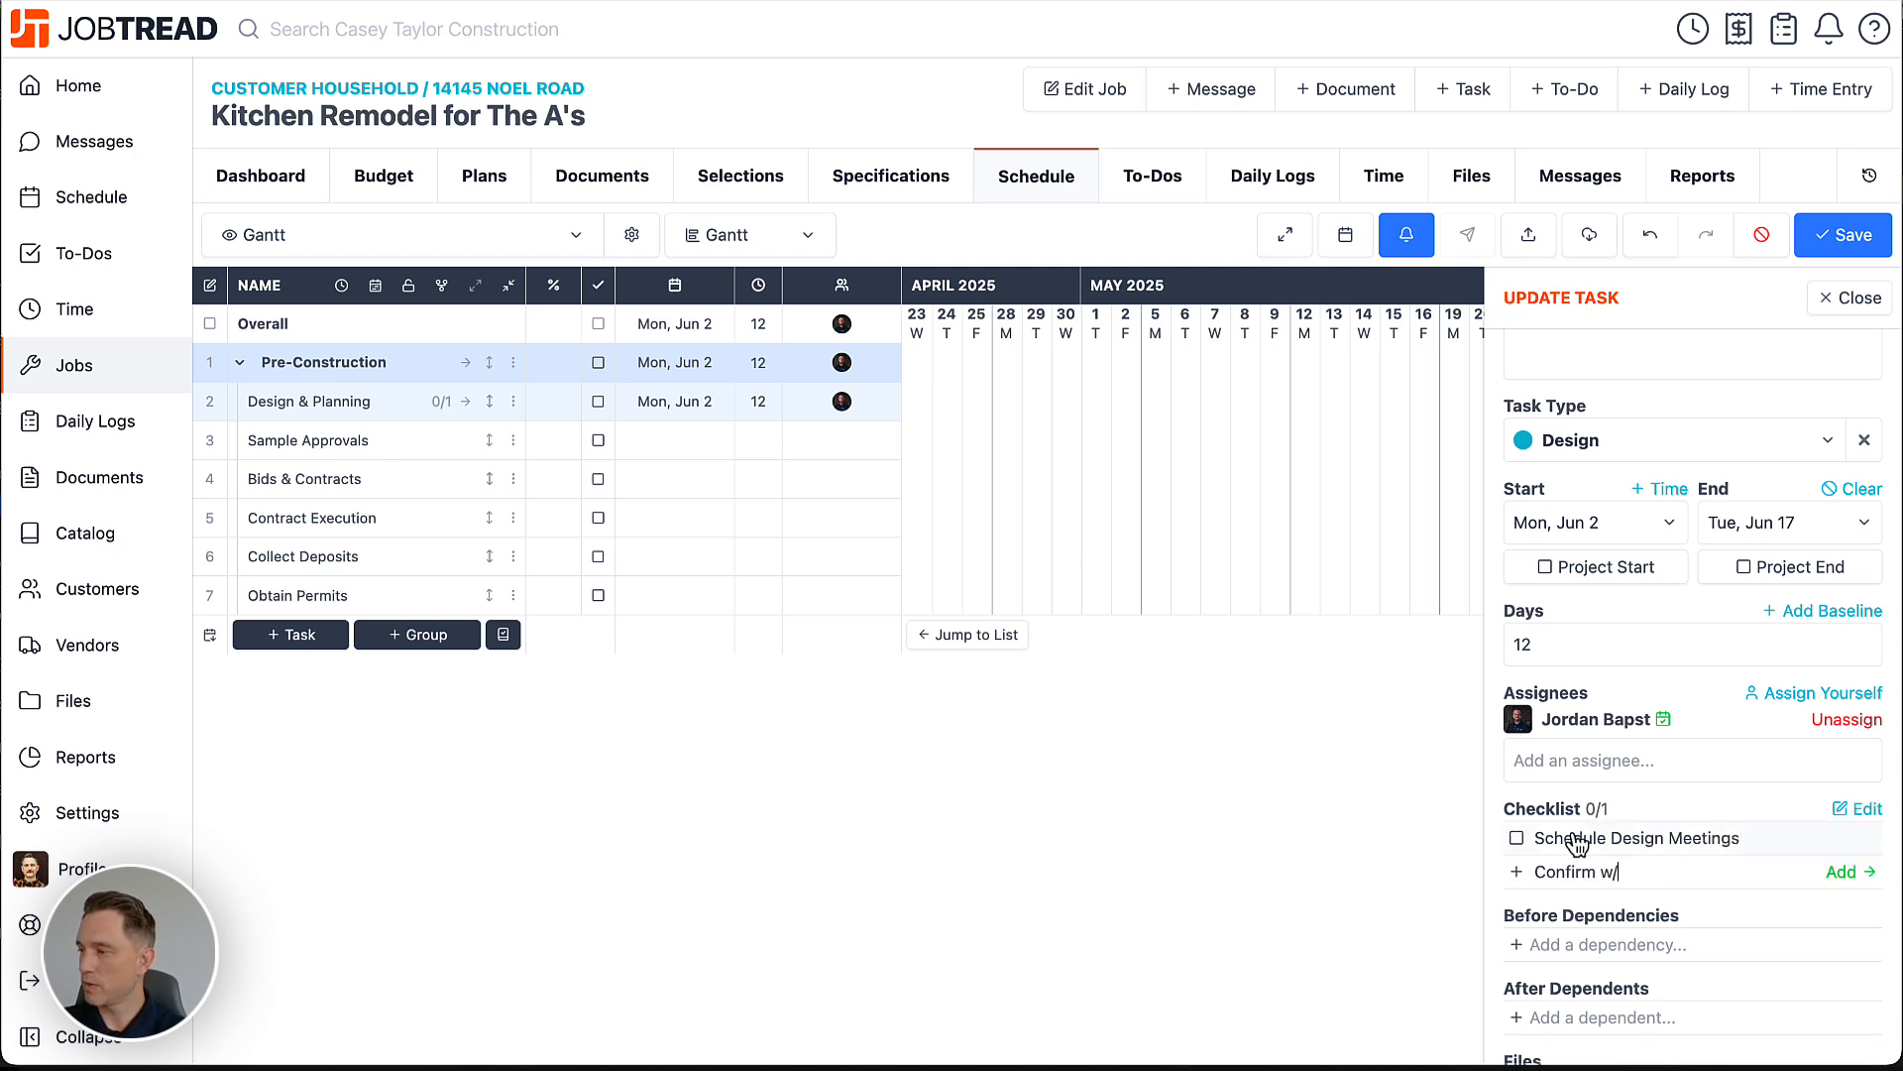
{"action": "type", "text": "Client"}
{"action": "key", "text": "Return"}
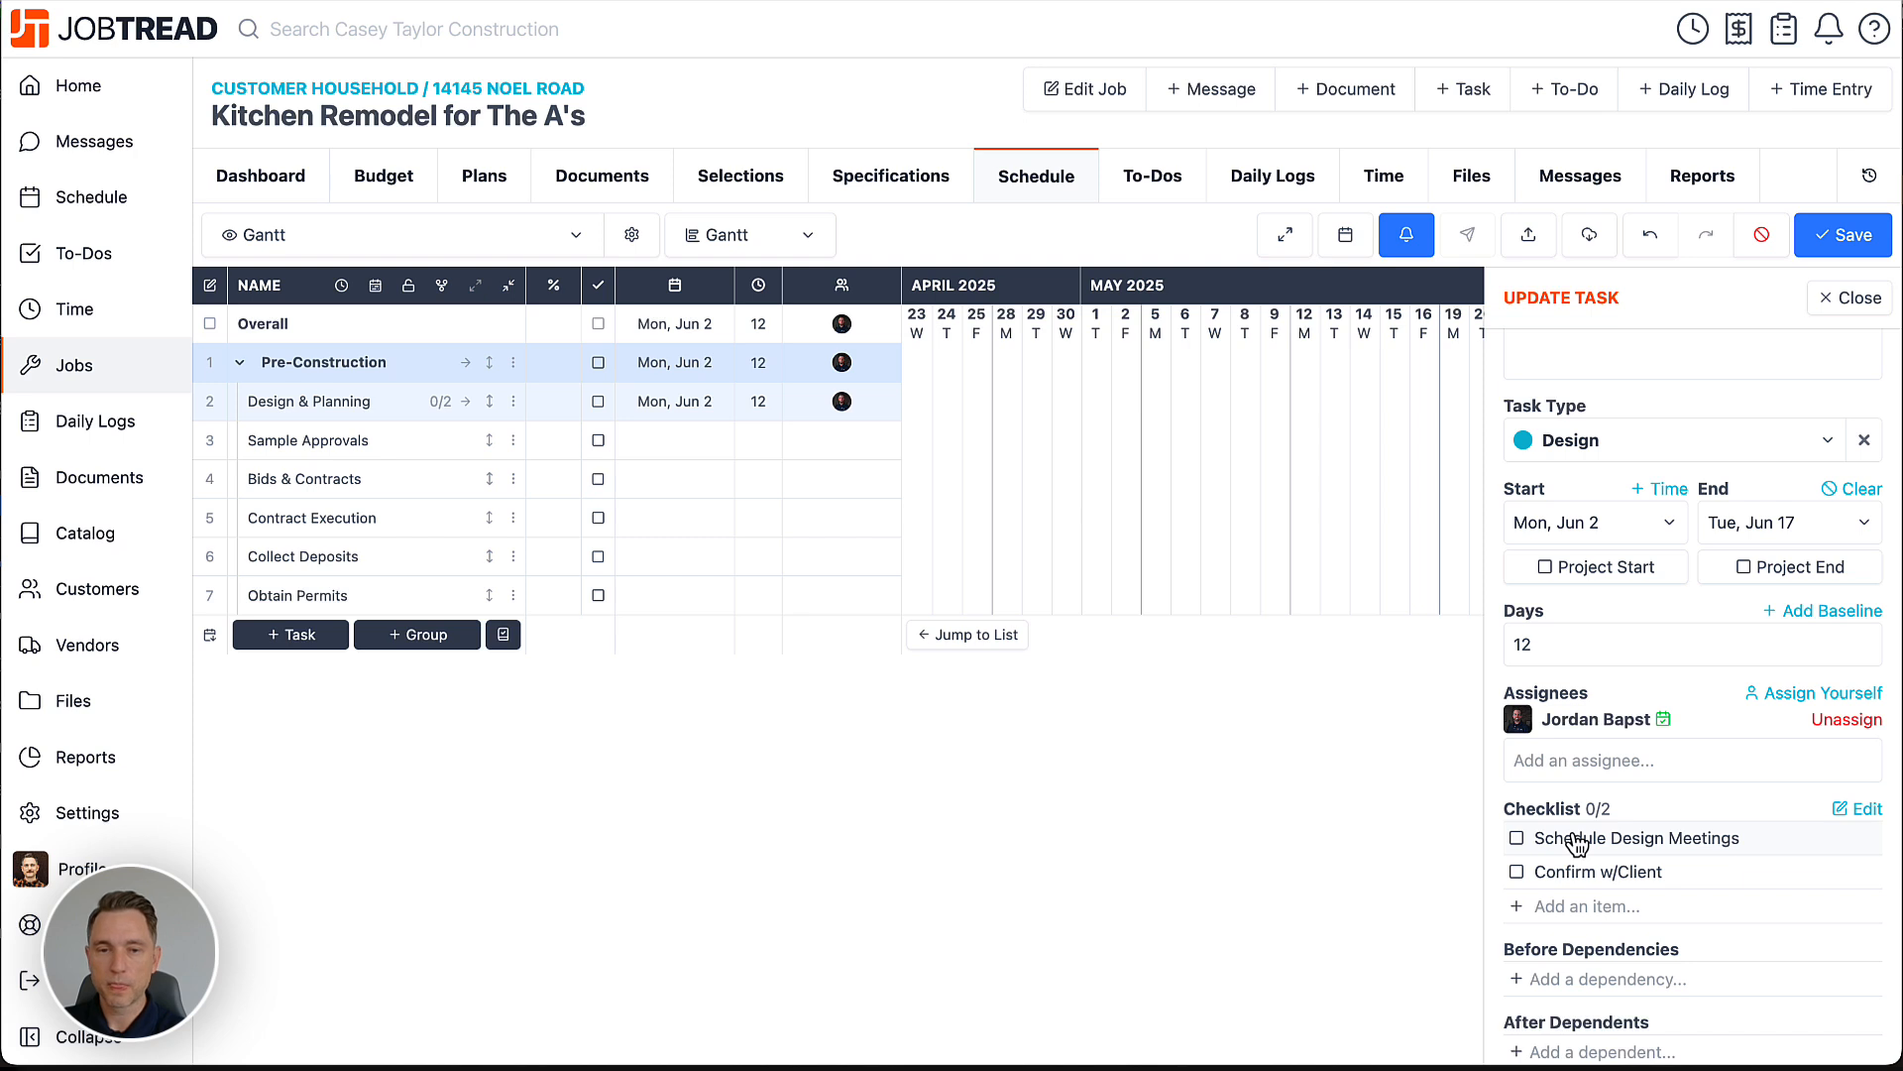
{"action": "type", "text": "Text UPon"}
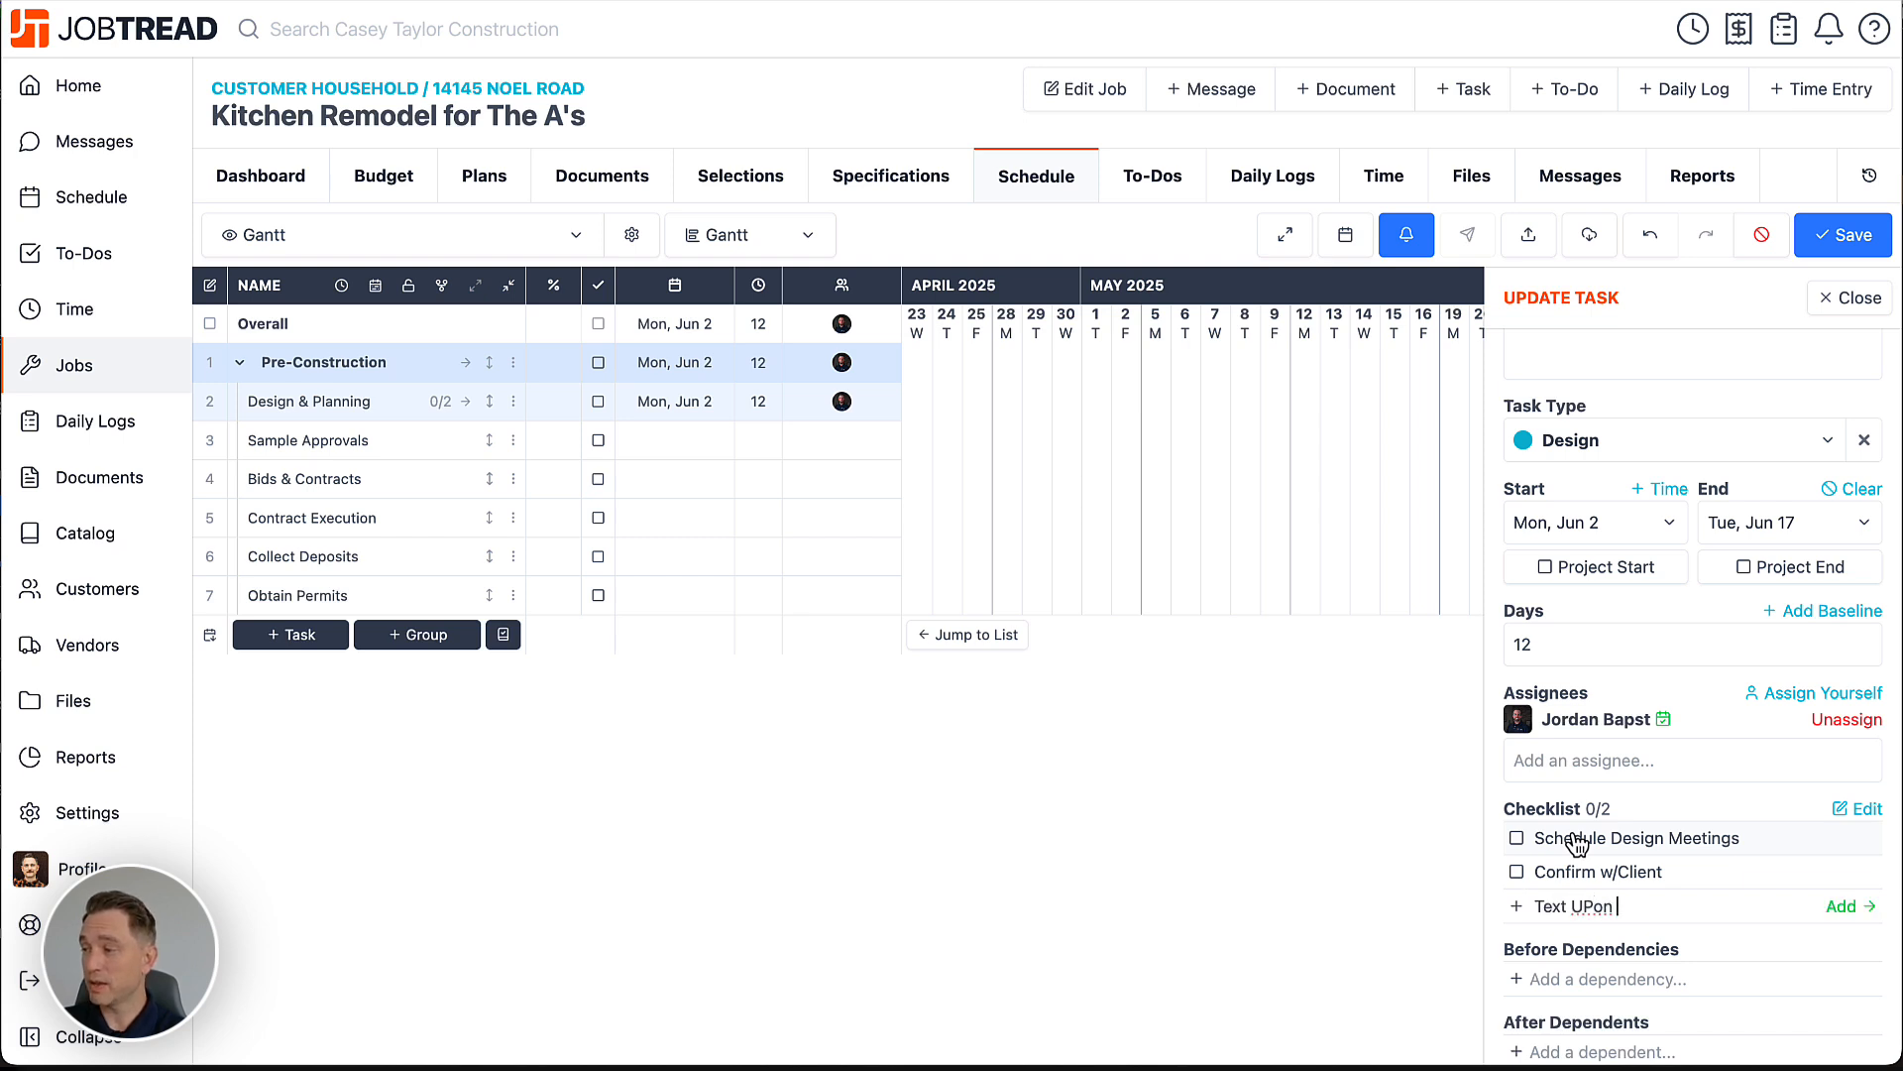
{"action": "key", "text": "BackSpace"}
{"action": "key", "text": "BackSpace"}
{"action": "key", "text": "BackSpace"}
{"action": "key", "text": "BackSpace"}
{"action": "type", "text": "pon Leaving"}
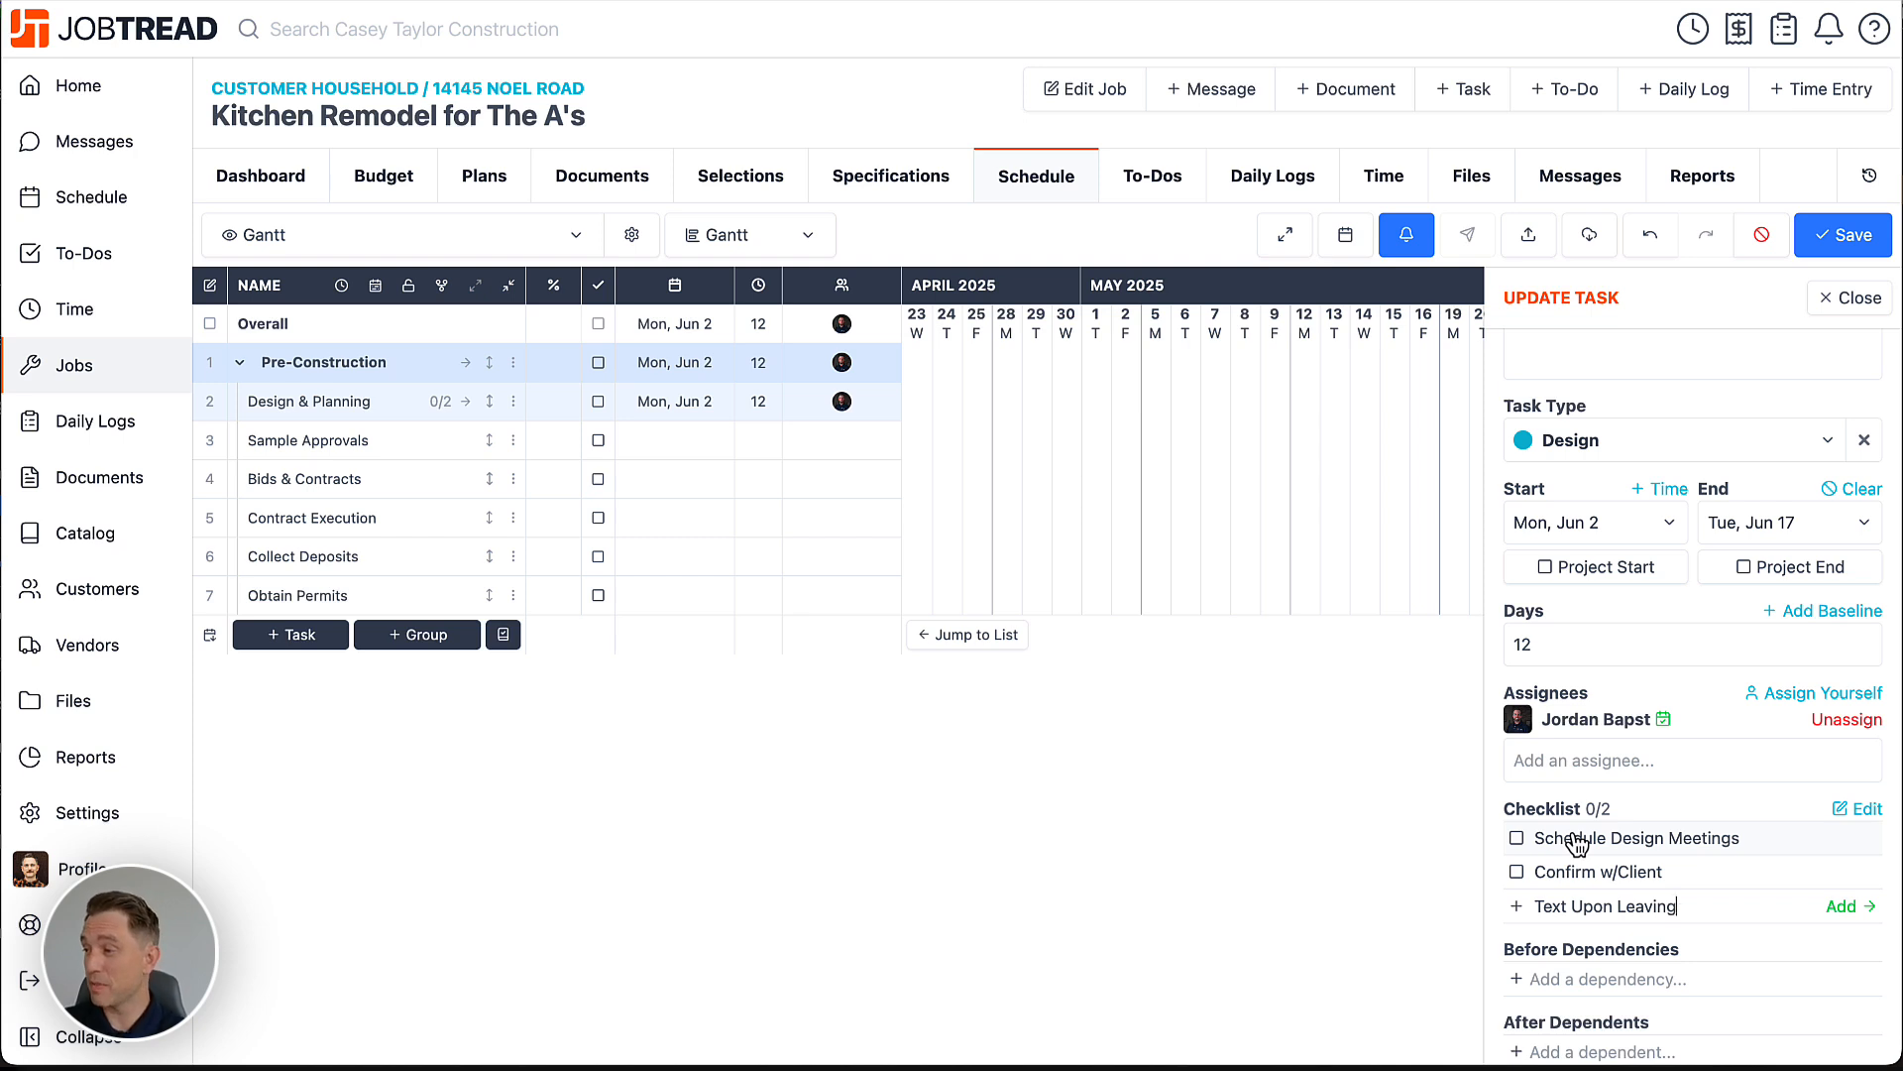
{"action": "key", "text": "Return"}
Add the checklist item "Upload Files to JobTread for The Meeting" to the Design & Planning task
{"action": "type", "text": "Up"}
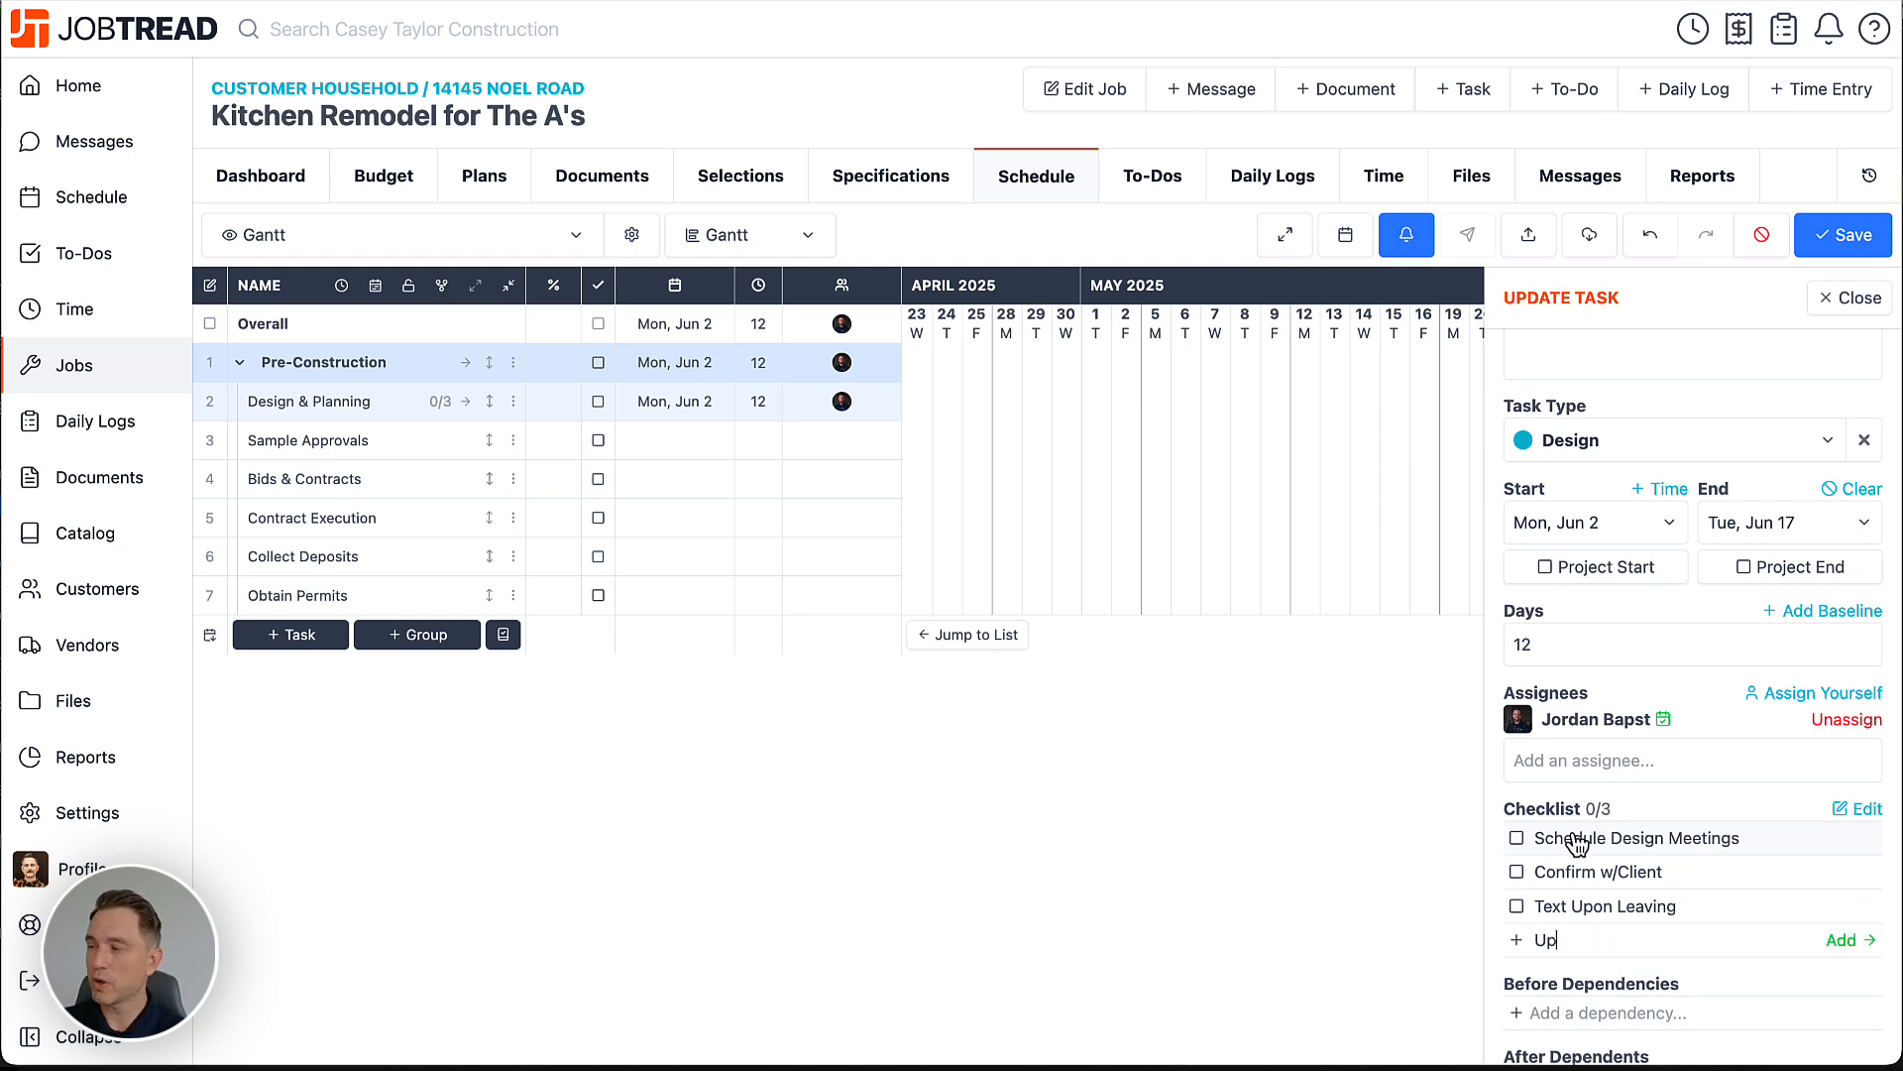
{"action": "type", "text": "load Files to "}
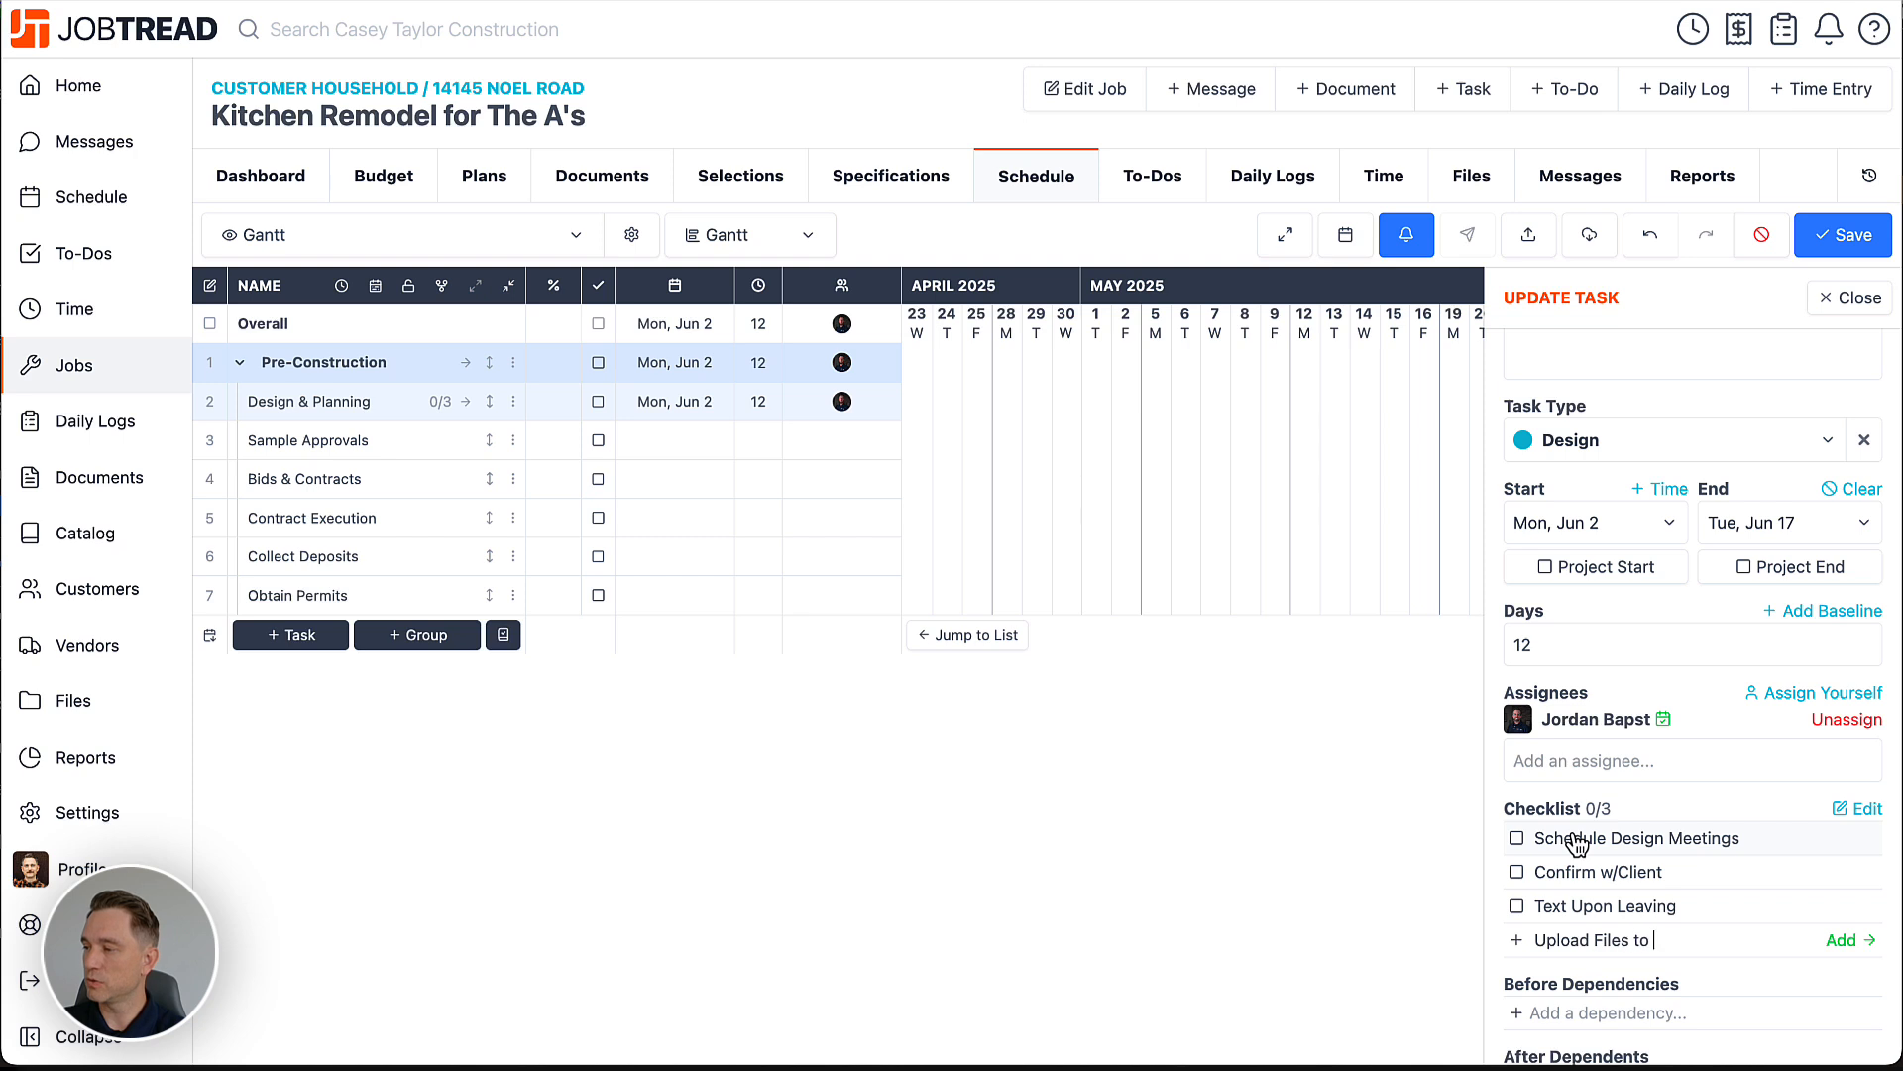
{"action": "type", "text": "JobTread for The Meeting"}
{"action": "key", "text": "Return"}
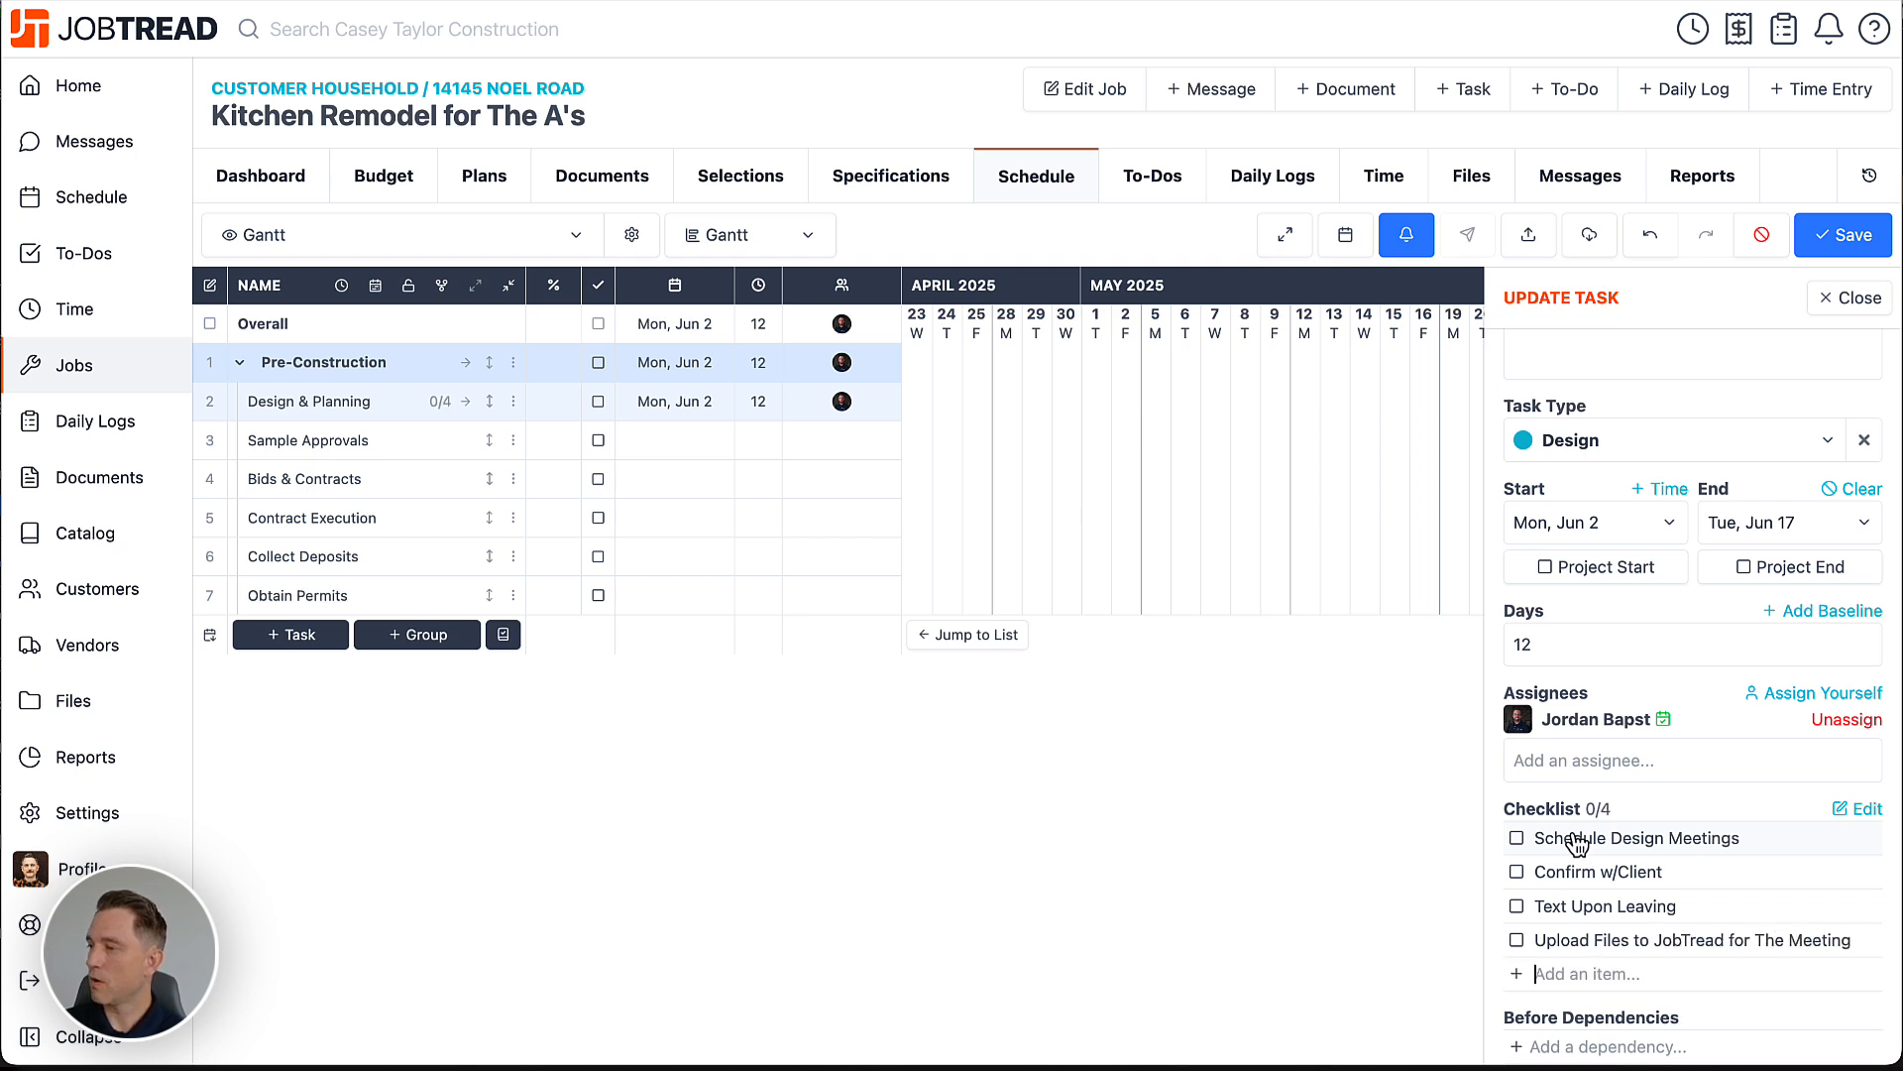
Save the schedule changes and close the Design & Planning task's details
{"action": "scroll", "coordinate": [1577, 842], "scroll_direction": "down", "scroll_amount": 4}
{"action": "scroll", "coordinate": [1576, 843], "scroll_direction": "down", "scroll_amount": 2}
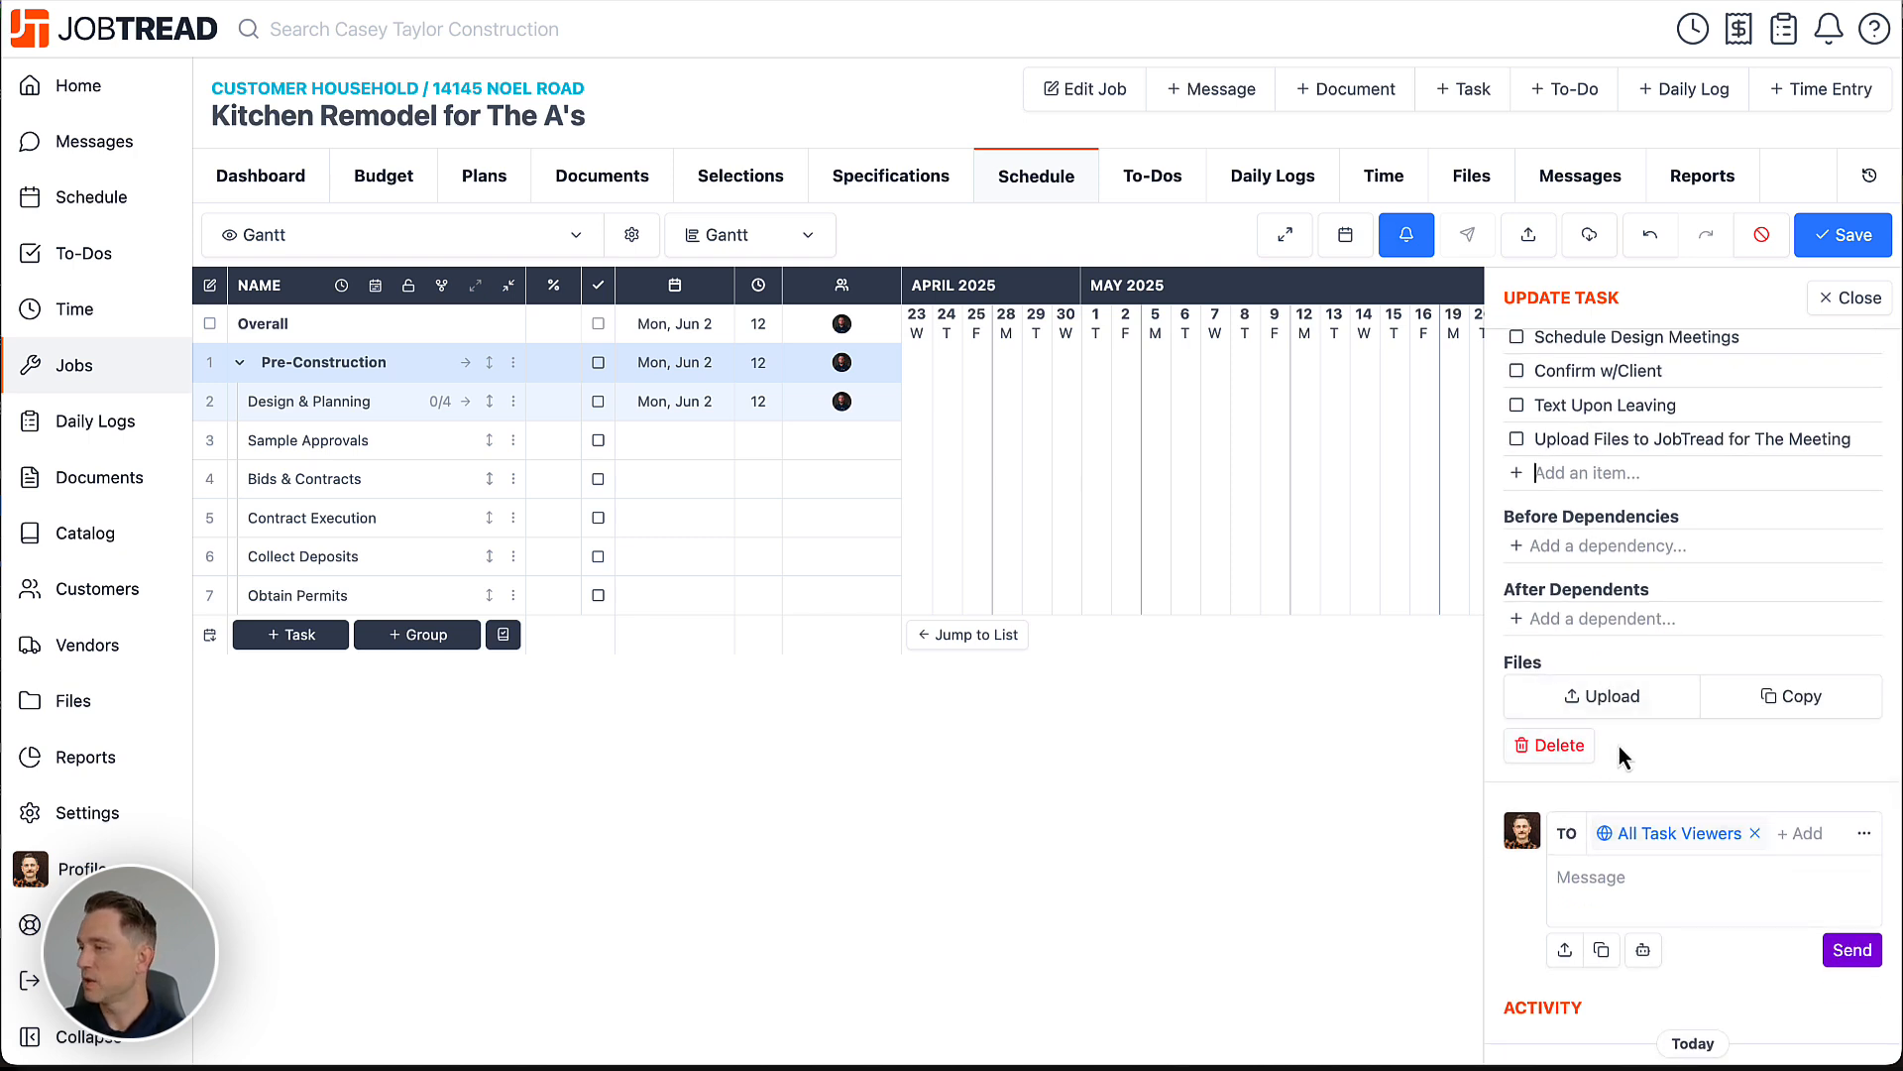
{"action": "left_click", "coordinate": [1620, 891]}
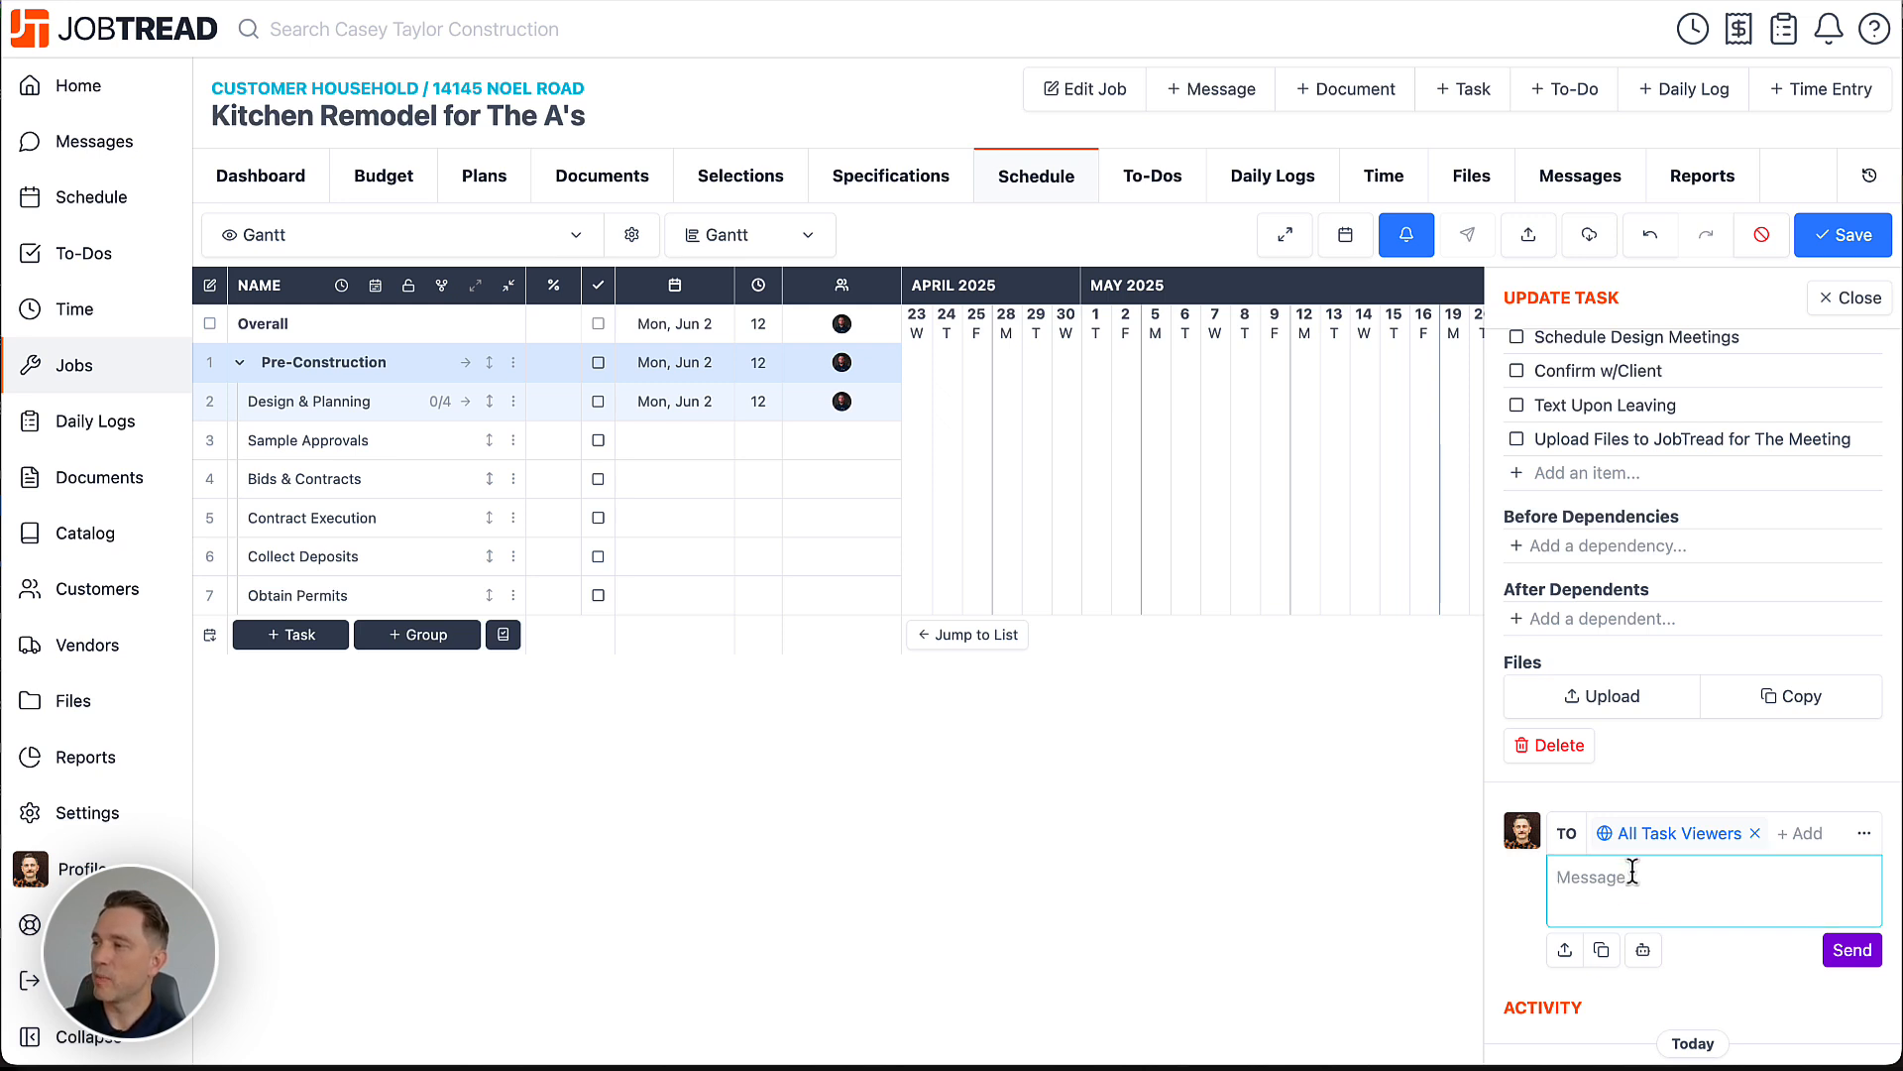
{"action": "left_click", "coordinate": [1865, 248]}
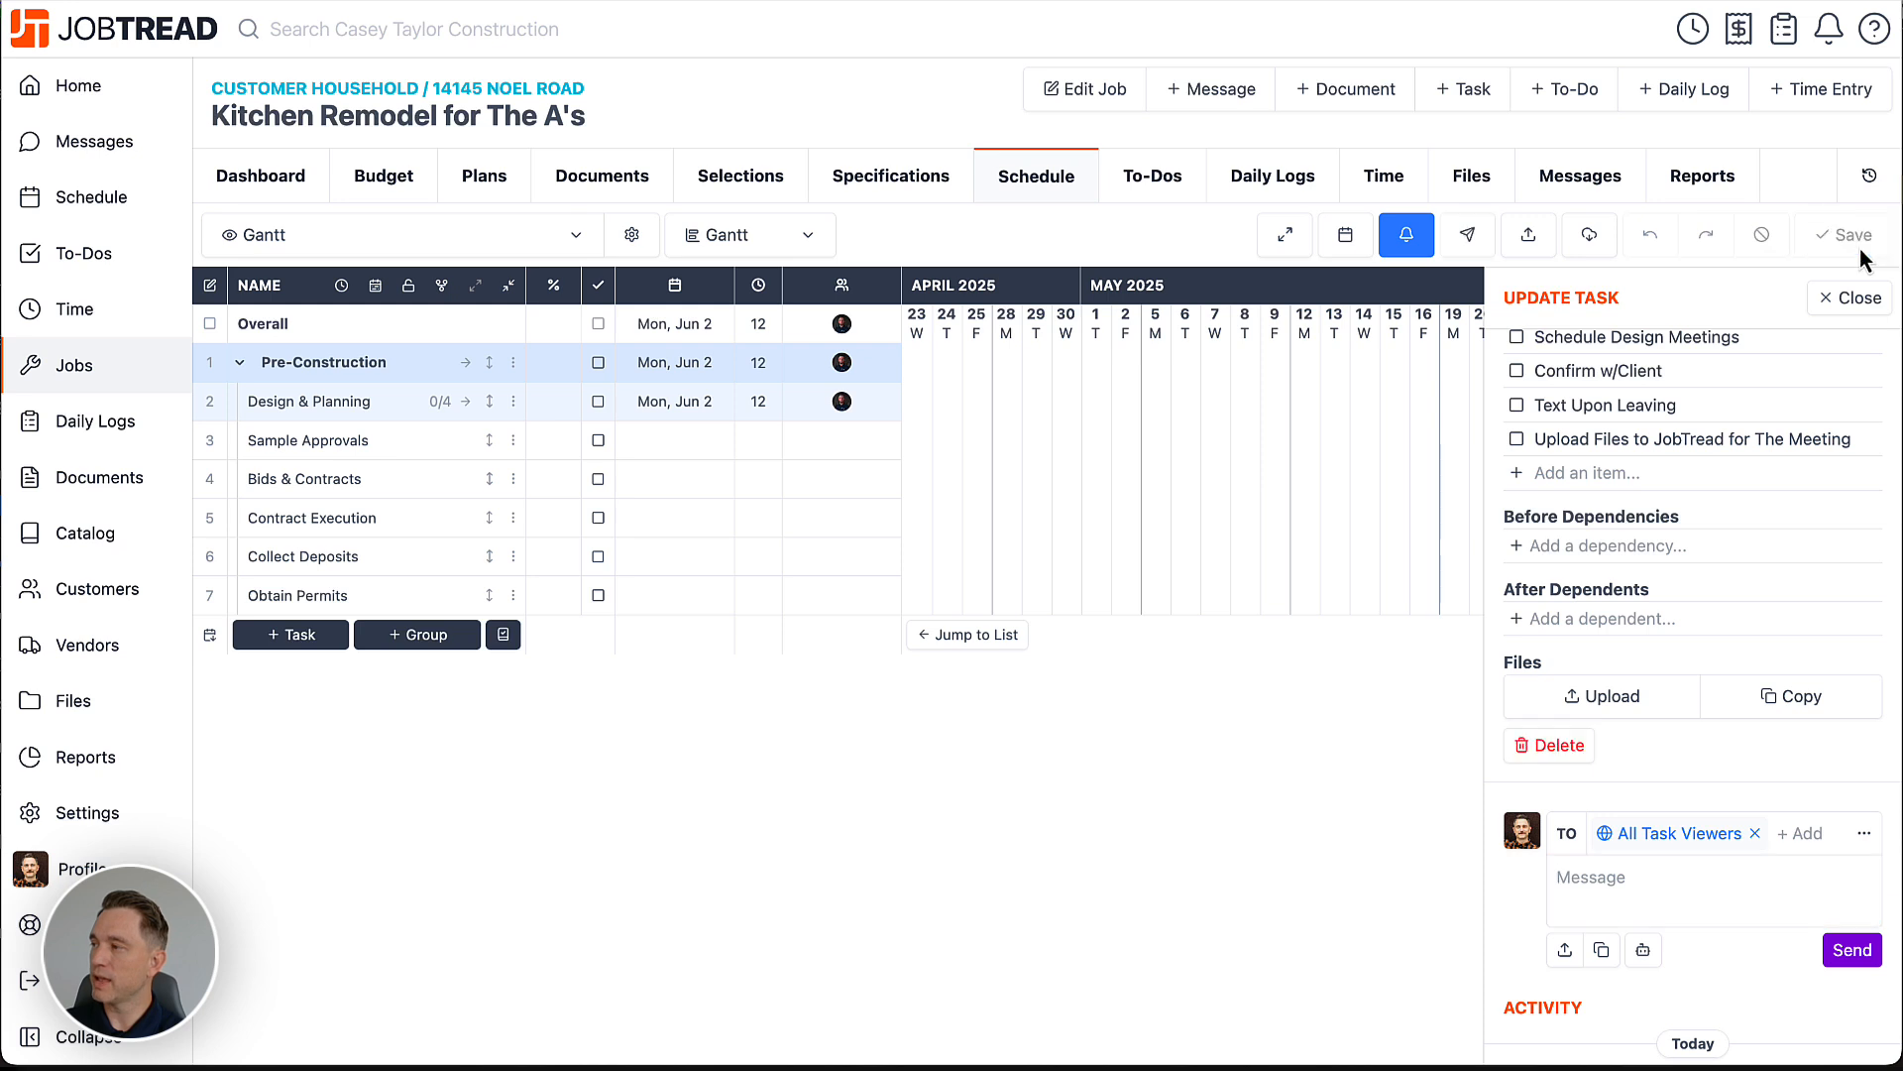
{"action": "left_click", "coordinate": [1872, 297]}
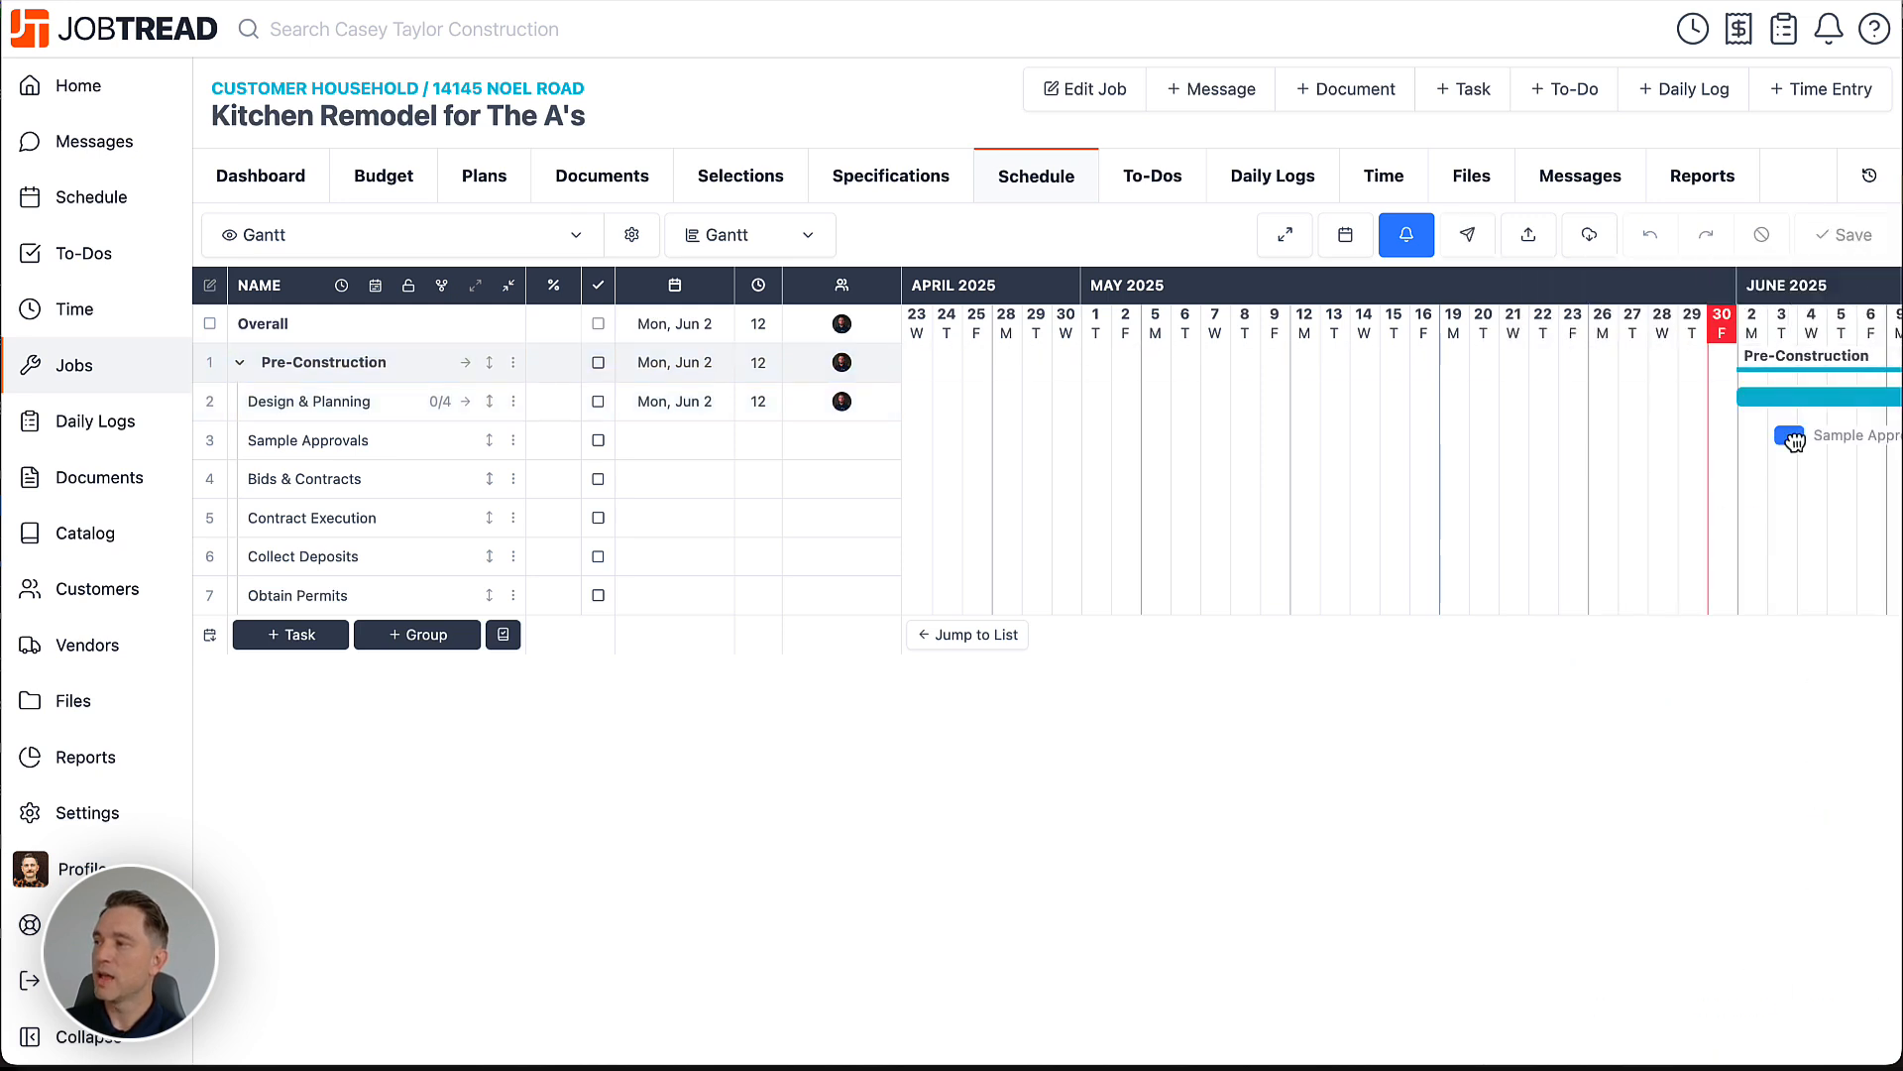
Schedule Sample Approvals on the Gantt chart from Wed, Jun 18 to Fri, Jun 27, 2025, directly after Design & Planning
{"action": "scroll", "coordinate": [1699, 437], "scroll_direction": "right", "scroll_amount": 10}
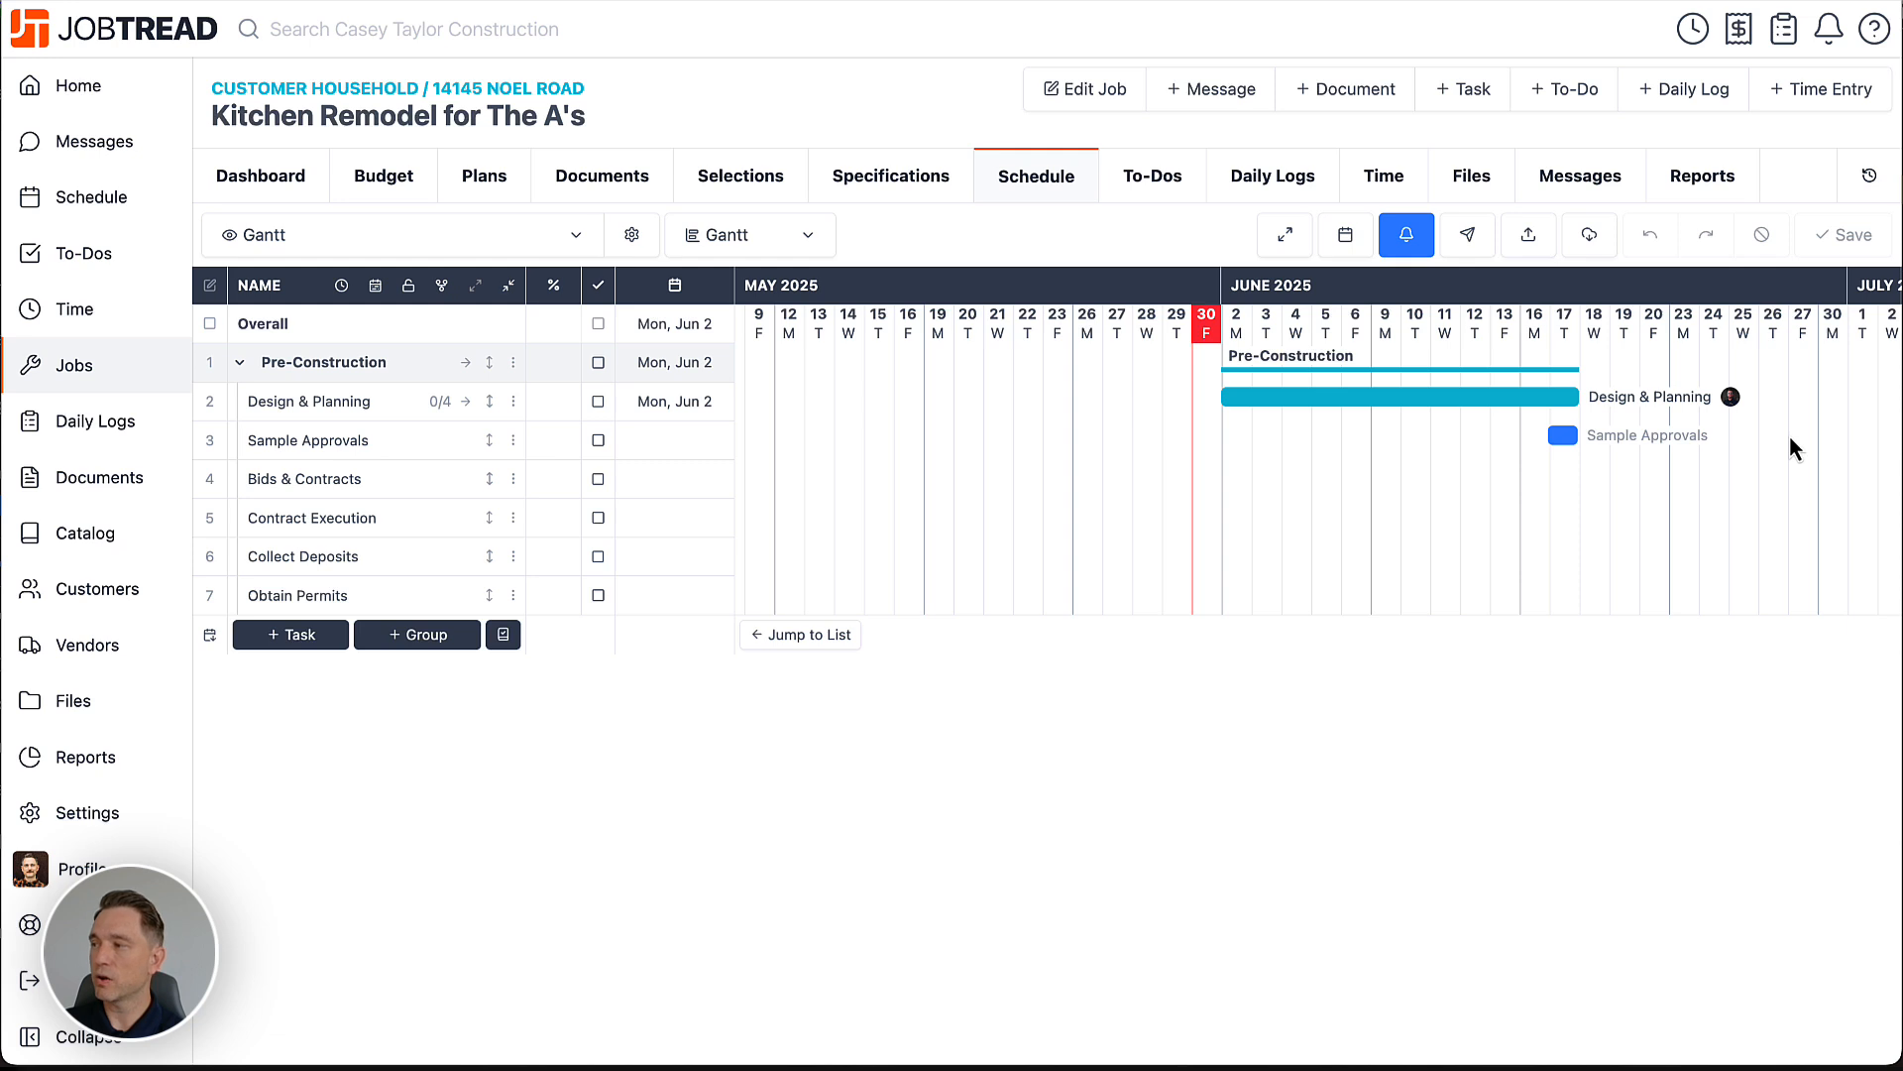
{"action": "left_click_drag", "start_coordinate": [1567, 437], "coordinate": [1602, 452]}
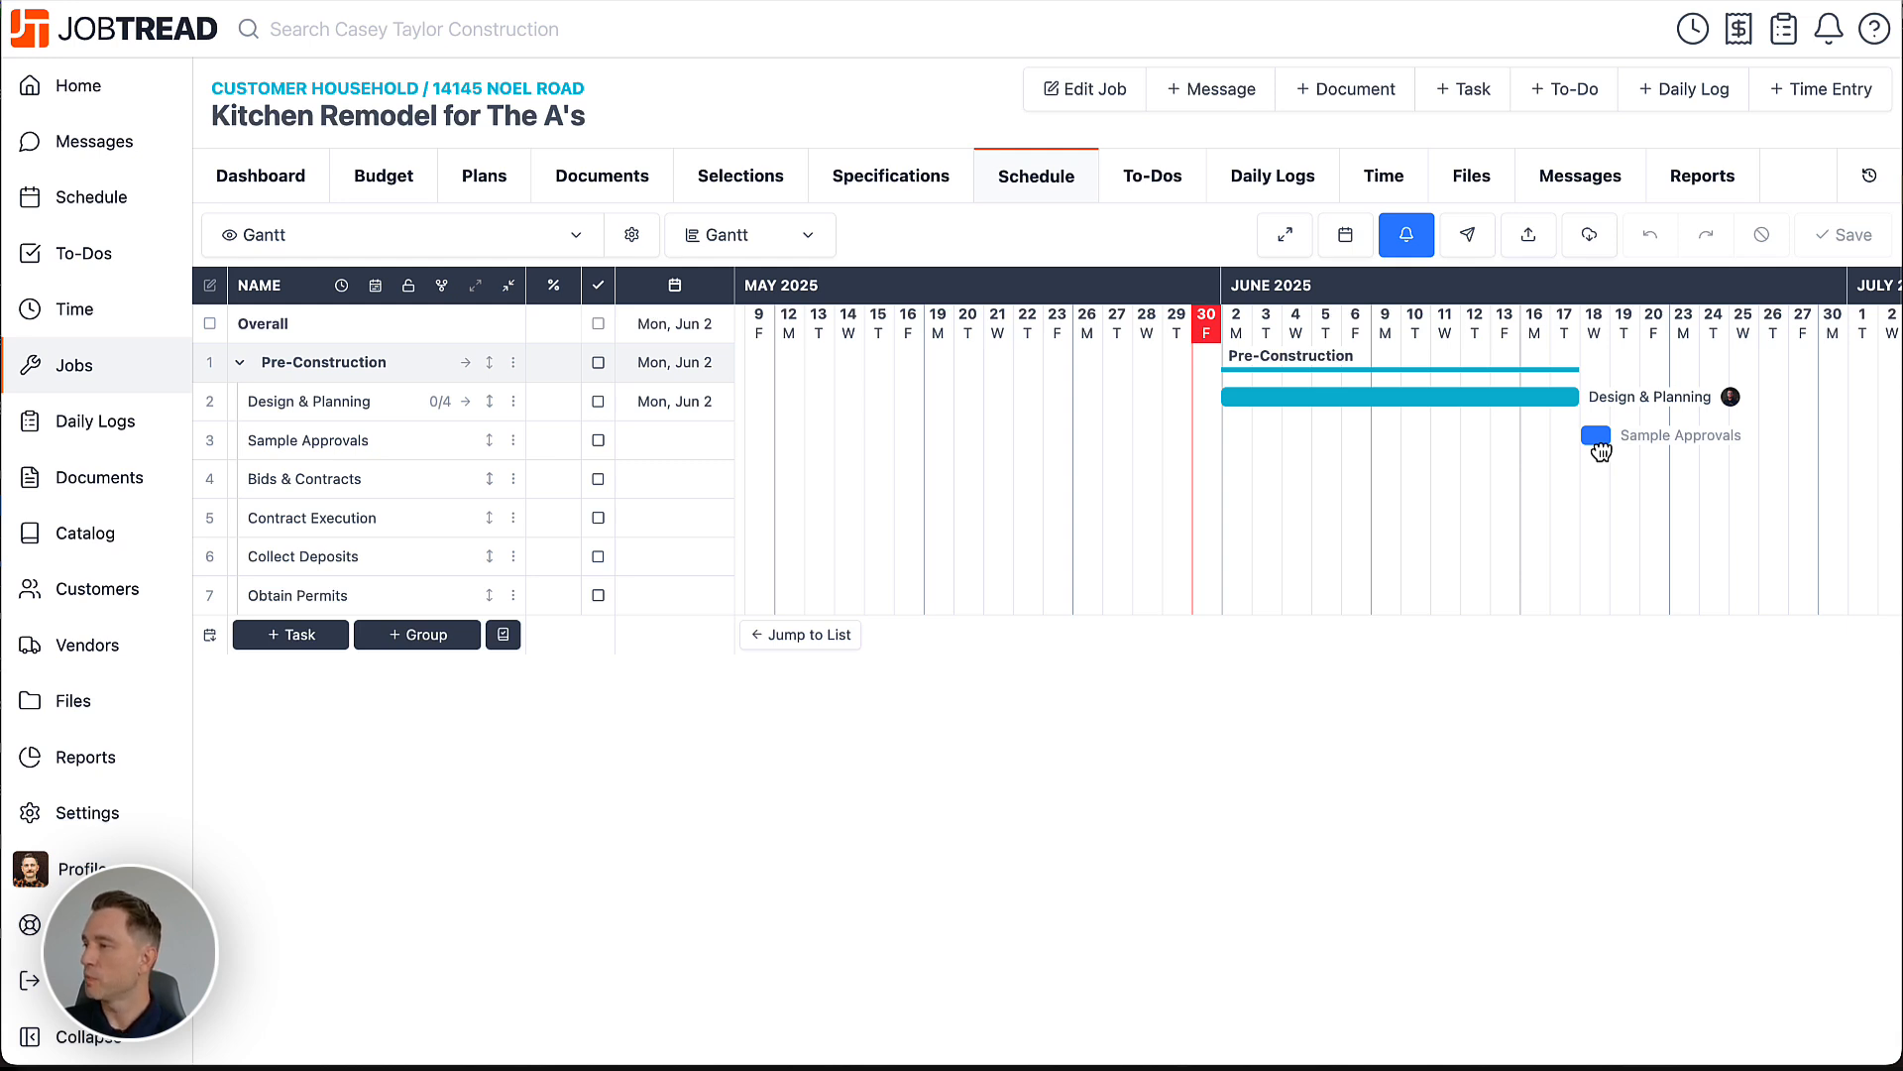
{"action": "left_click_drag", "start_coordinate": [1601, 451], "coordinate": [1810, 443]}
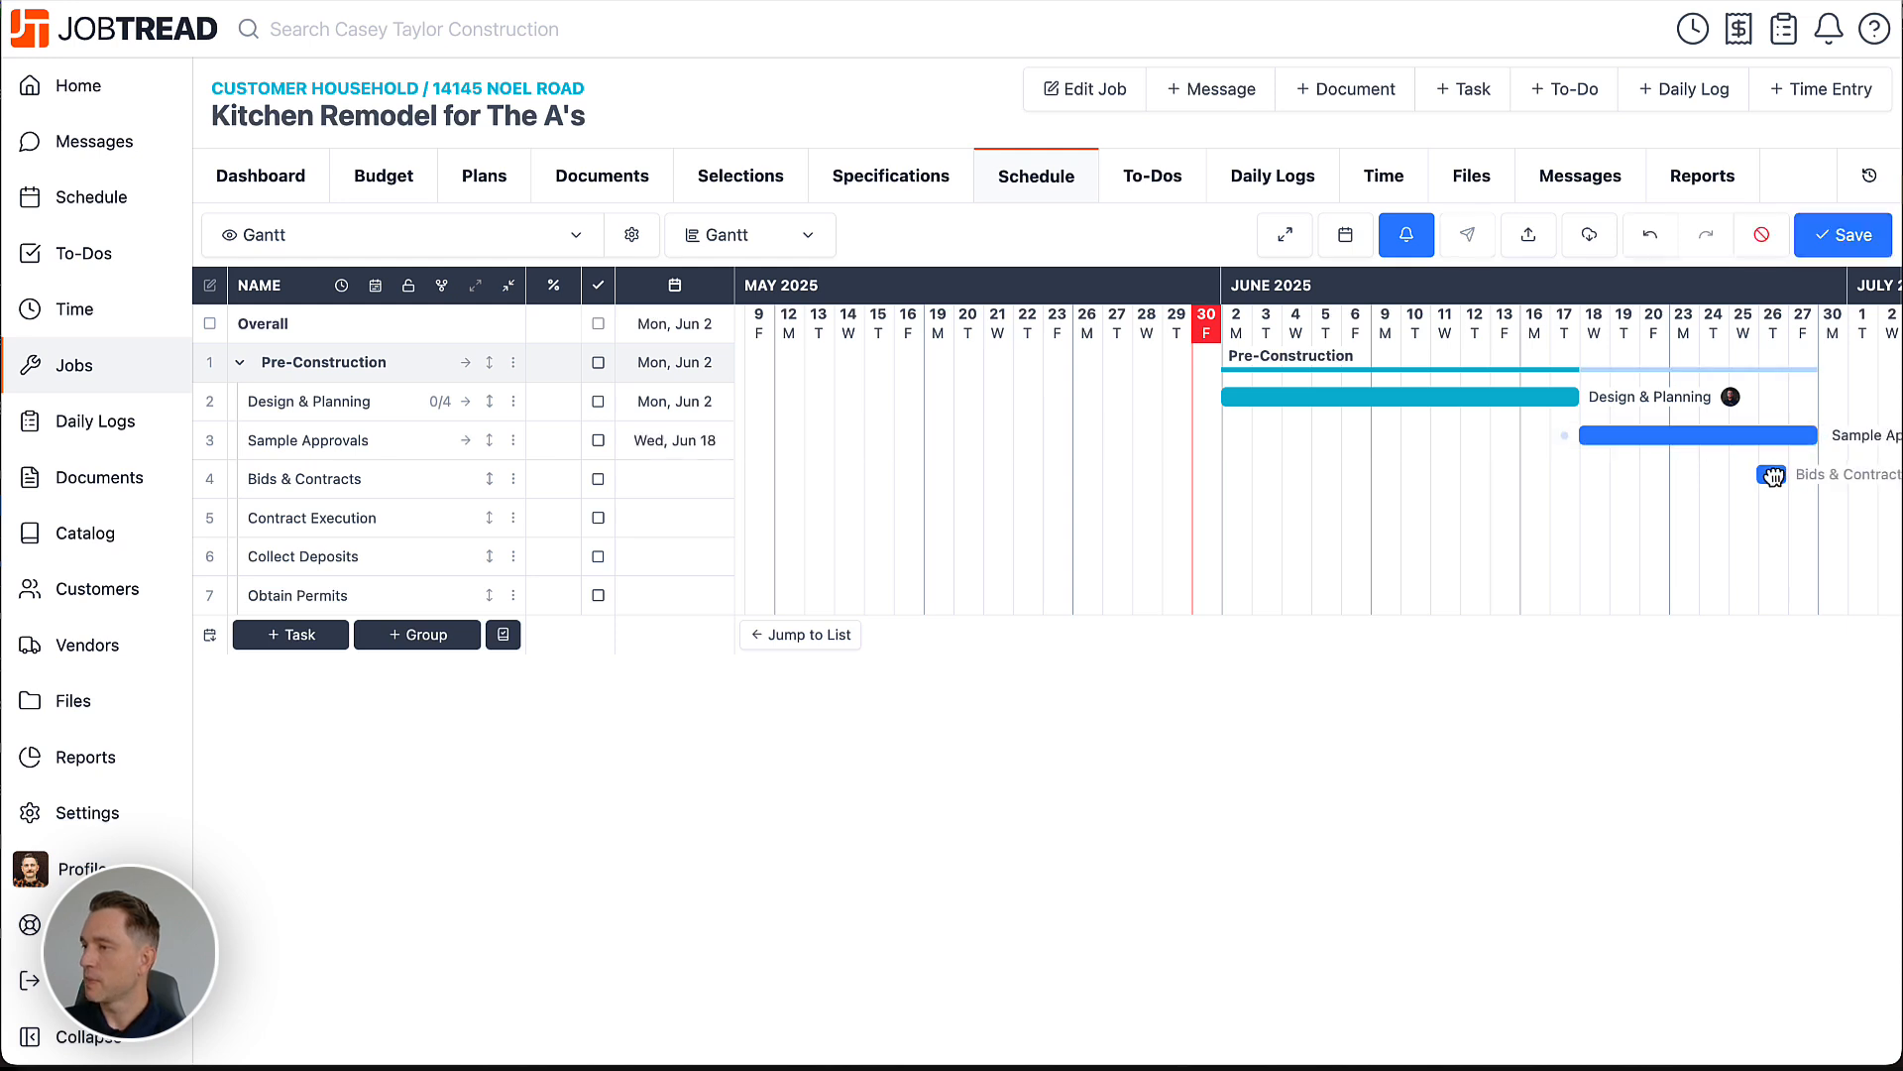
Schedule Bids & Contracts from Jun 30 to Jul 4 and Contract Execution from Jul 7 to Jul 10, 2025 on the Gantt chart
{"action": "scroll", "coordinate": [1771, 472], "scroll_direction": "right", "scroll_amount": 5}
{"action": "scroll", "coordinate": [1771, 472], "scroll_direction": "right", "scroll_amount": 2}
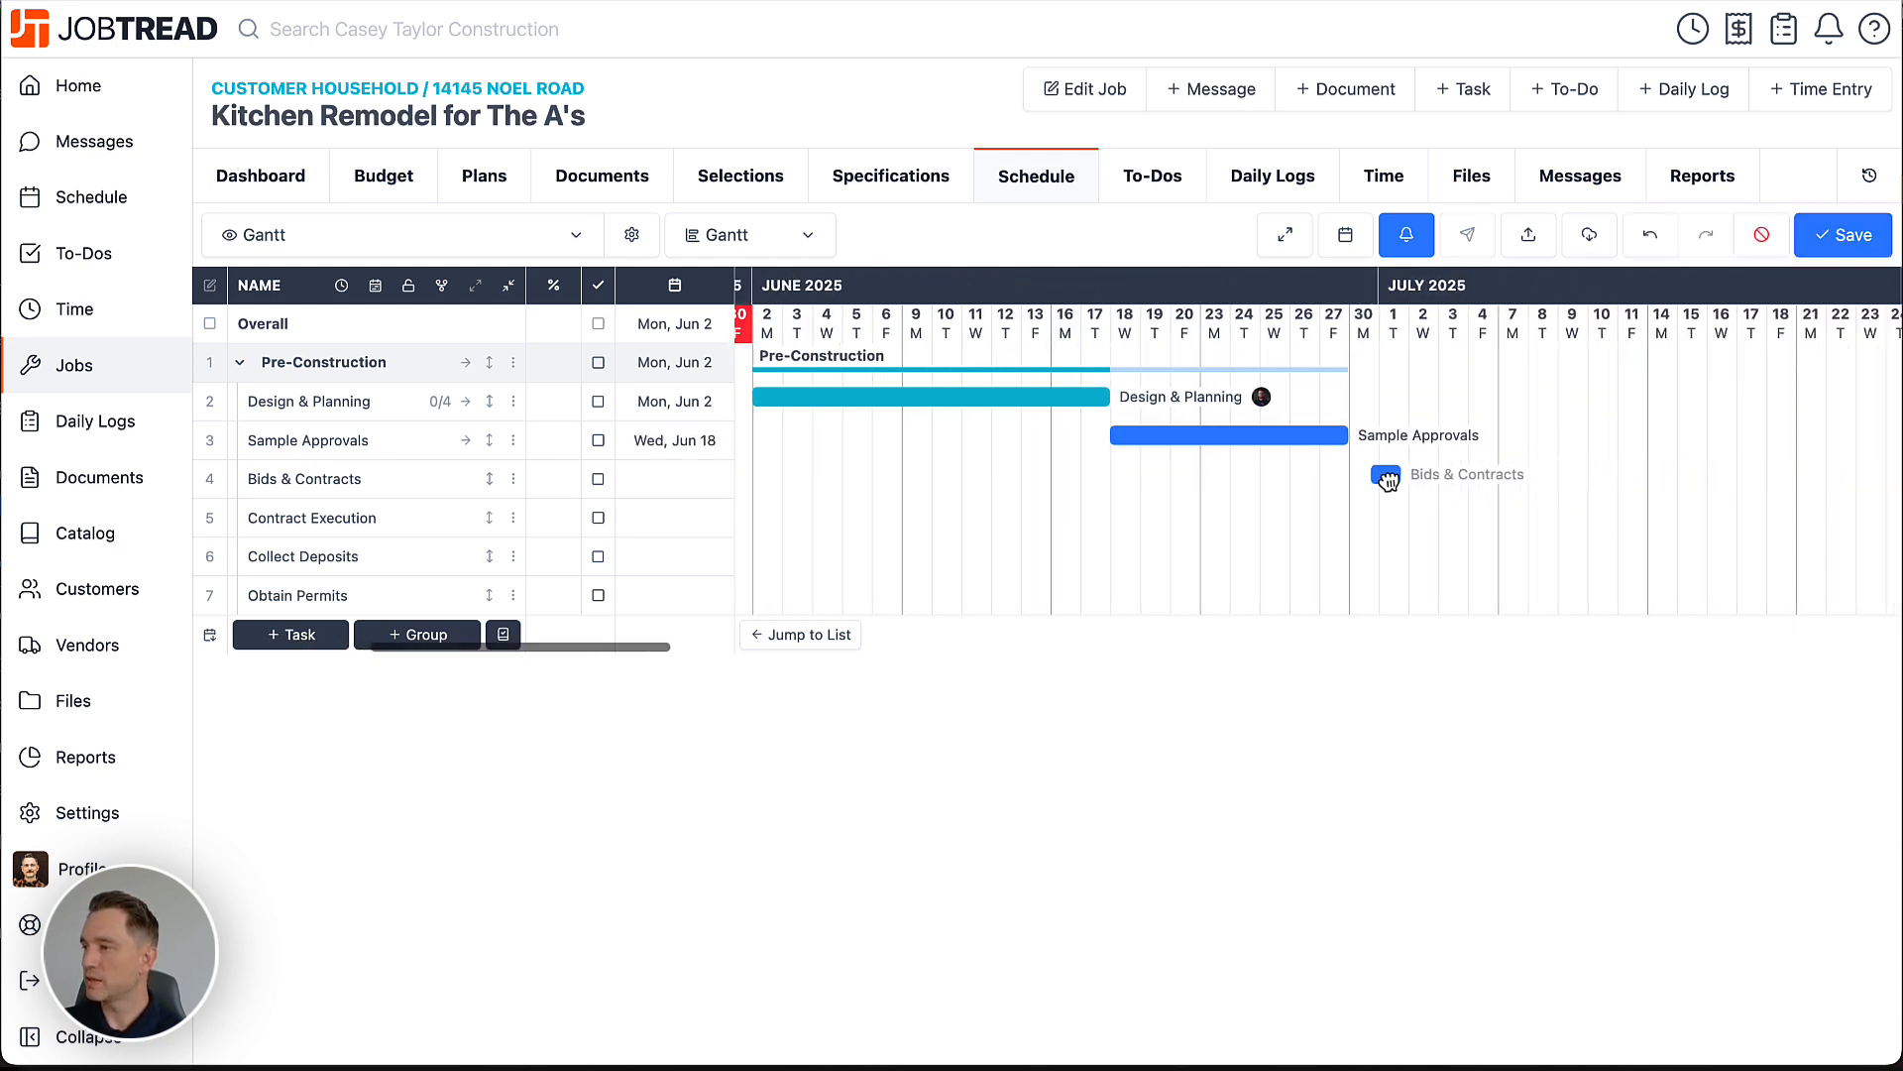
{"action": "left_click_drag", "start_coordinate": [1362, 474], "coordinate": [1606, 525]}
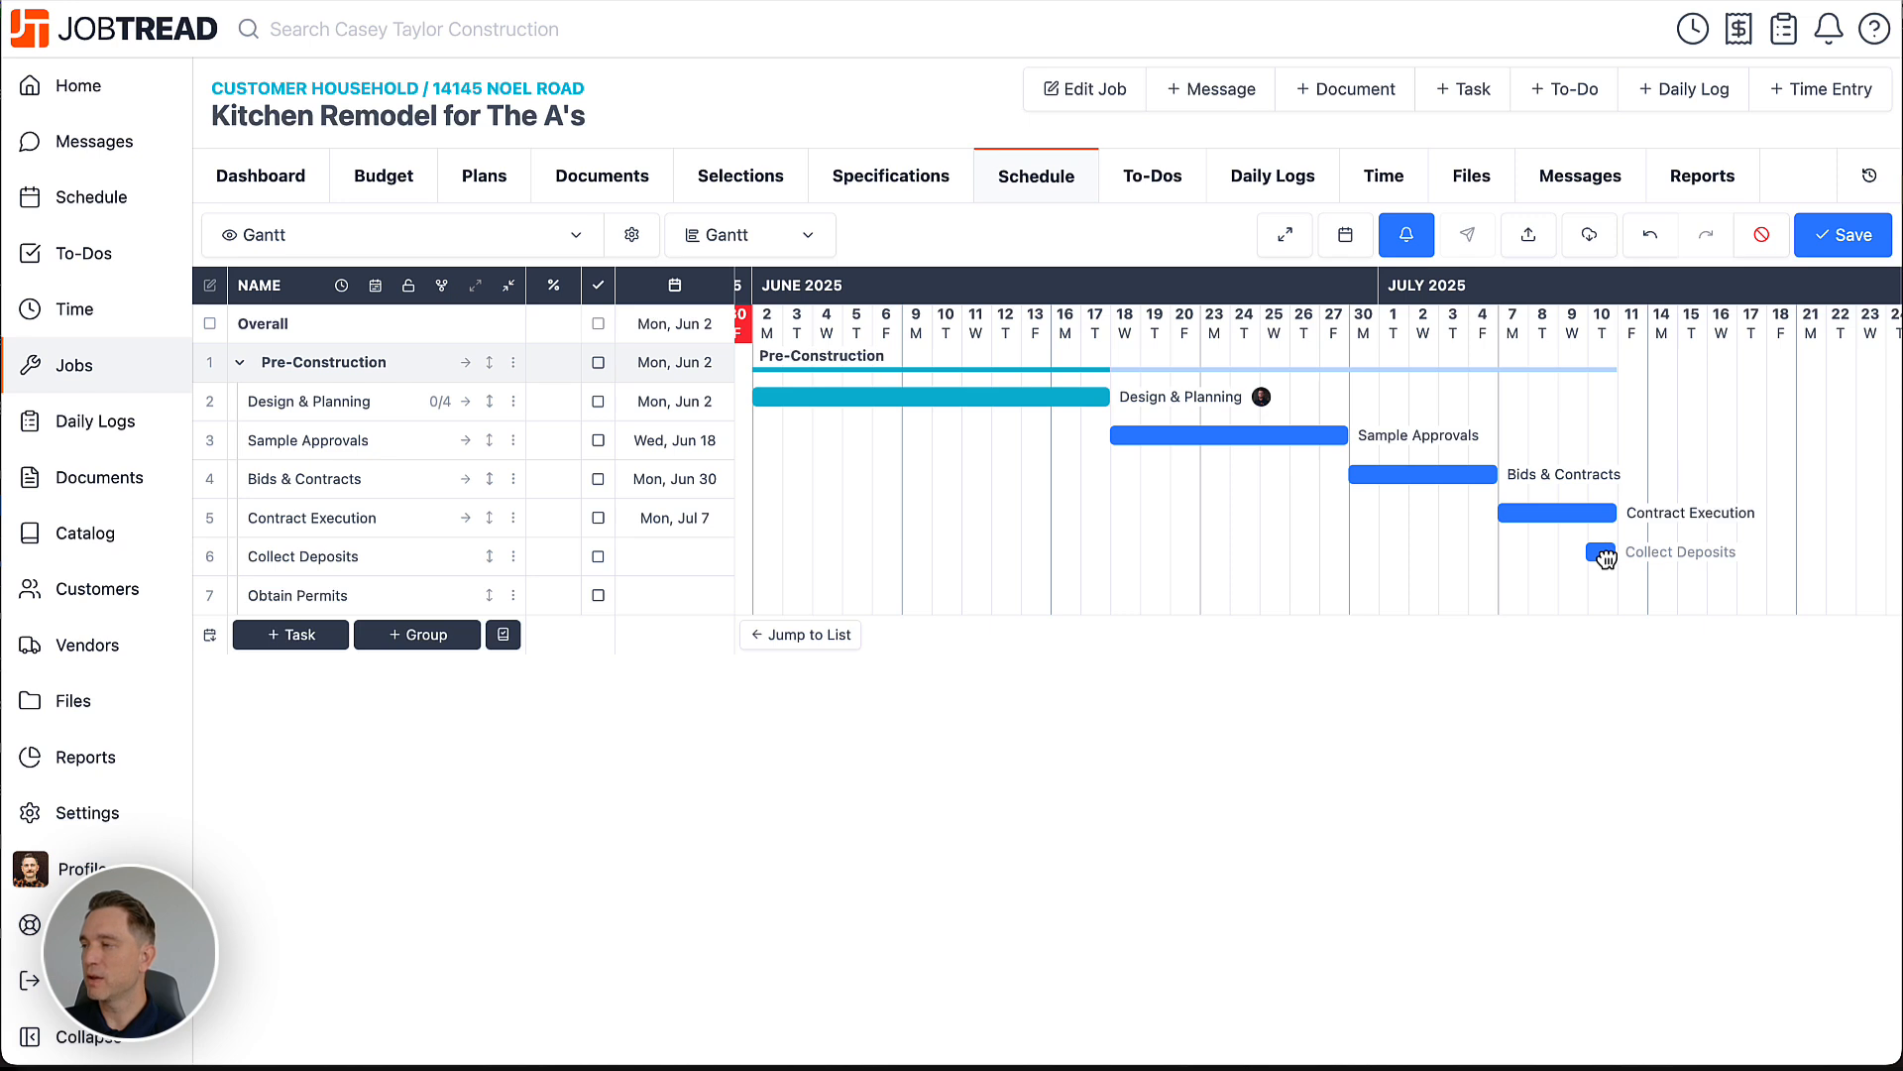
Schedule Collect Deposits on Jul 10 and Obtain Permits from Jul 11 to Aug 1, 2025 on the Gantt chart, and save the schedule
{"action": "left_click", "coordinate": [1604, 558]}
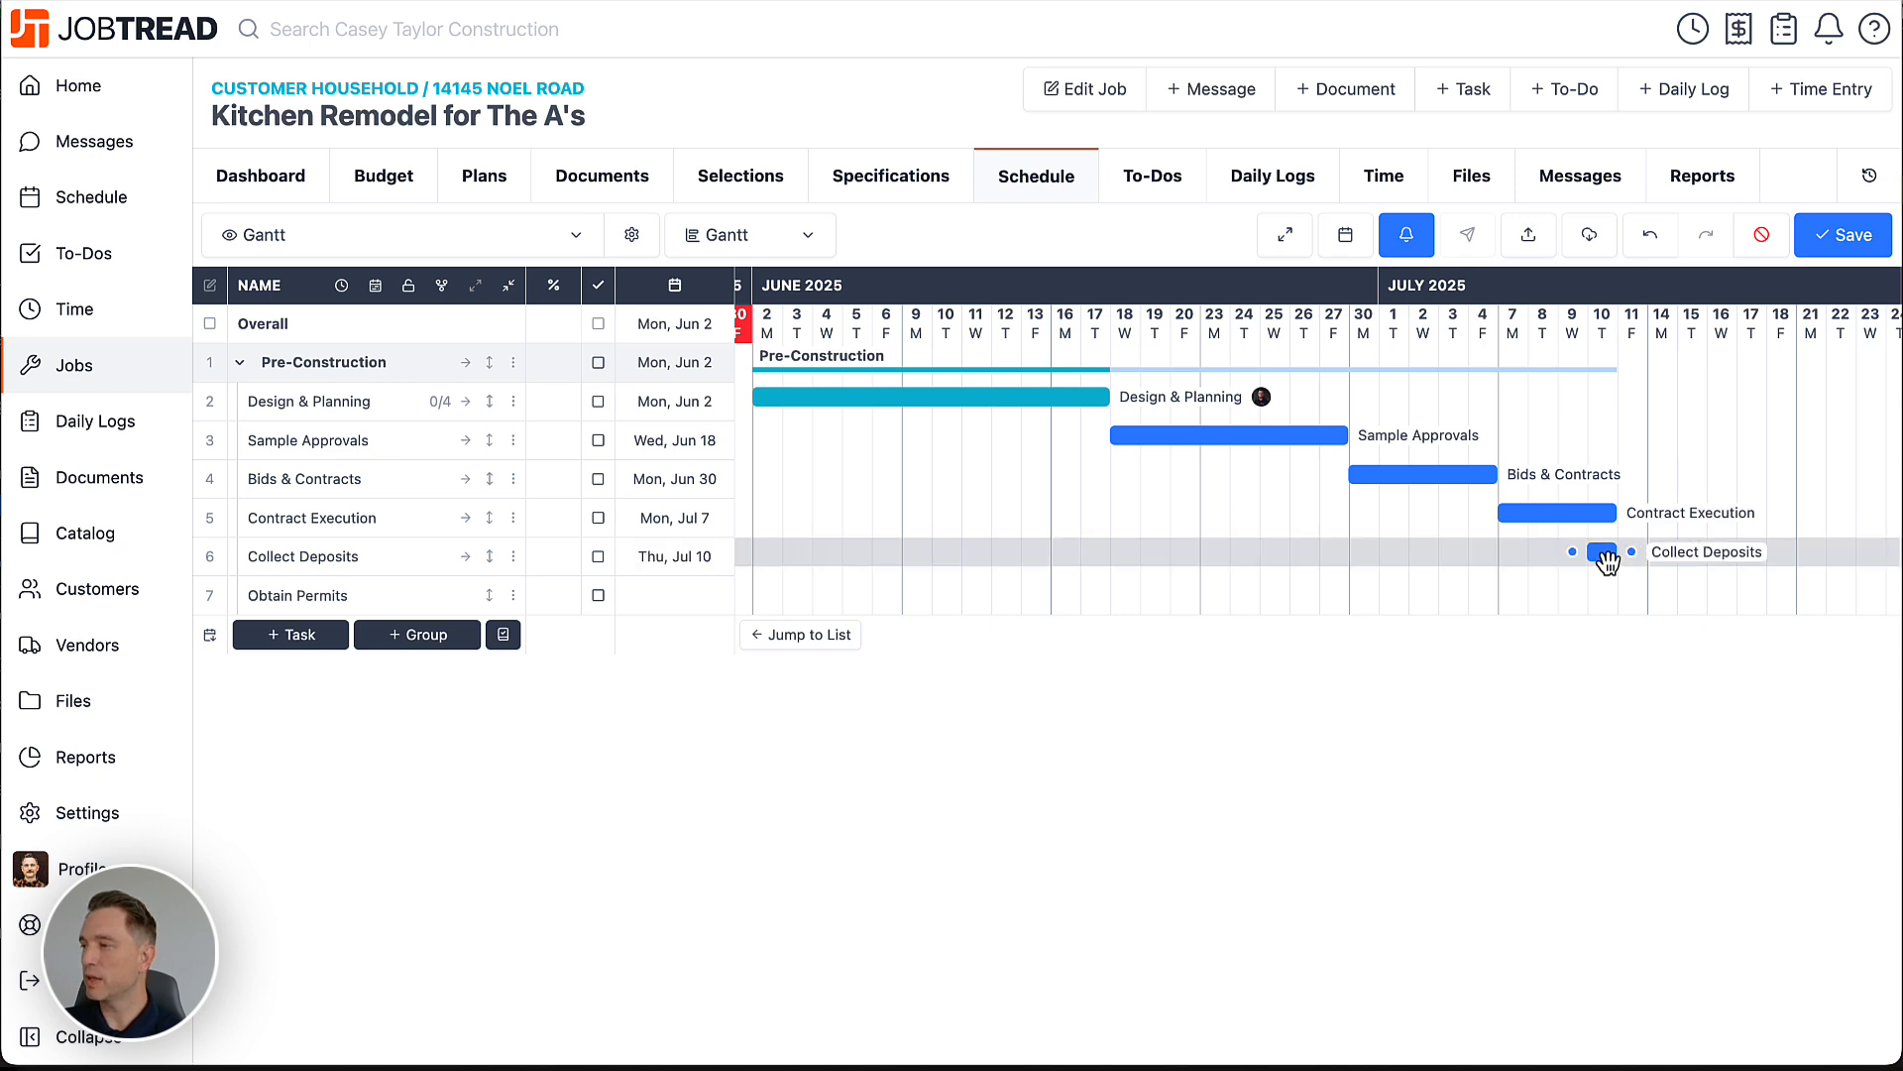
{"action": "scroll", "coordinate": [1604, 555], "scroll_direction": "right", "scroll_amount": 5}
{"action": "scroll", "coordinate": [1603, 553], "scroll_direction": "right", "scroll_amount": 2}
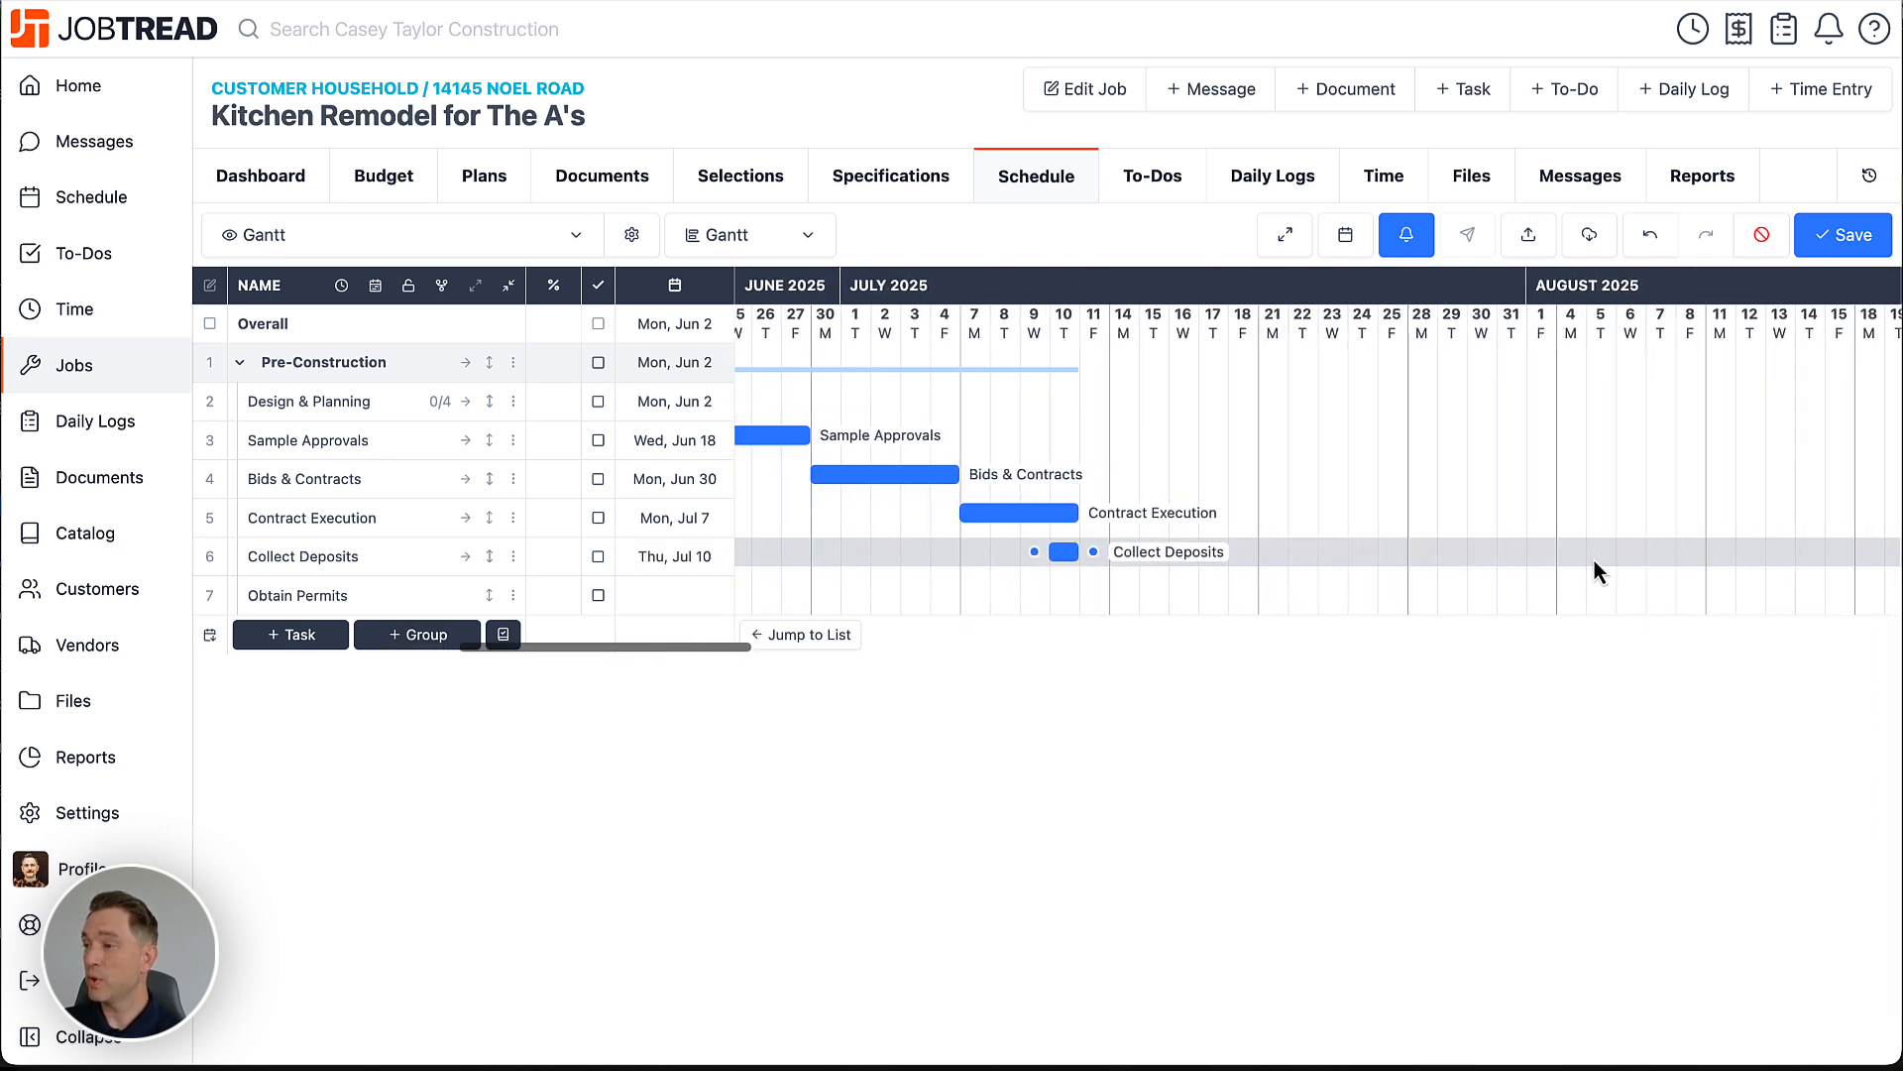
{"action": "left_click", "coordinate": [1094, 595]}
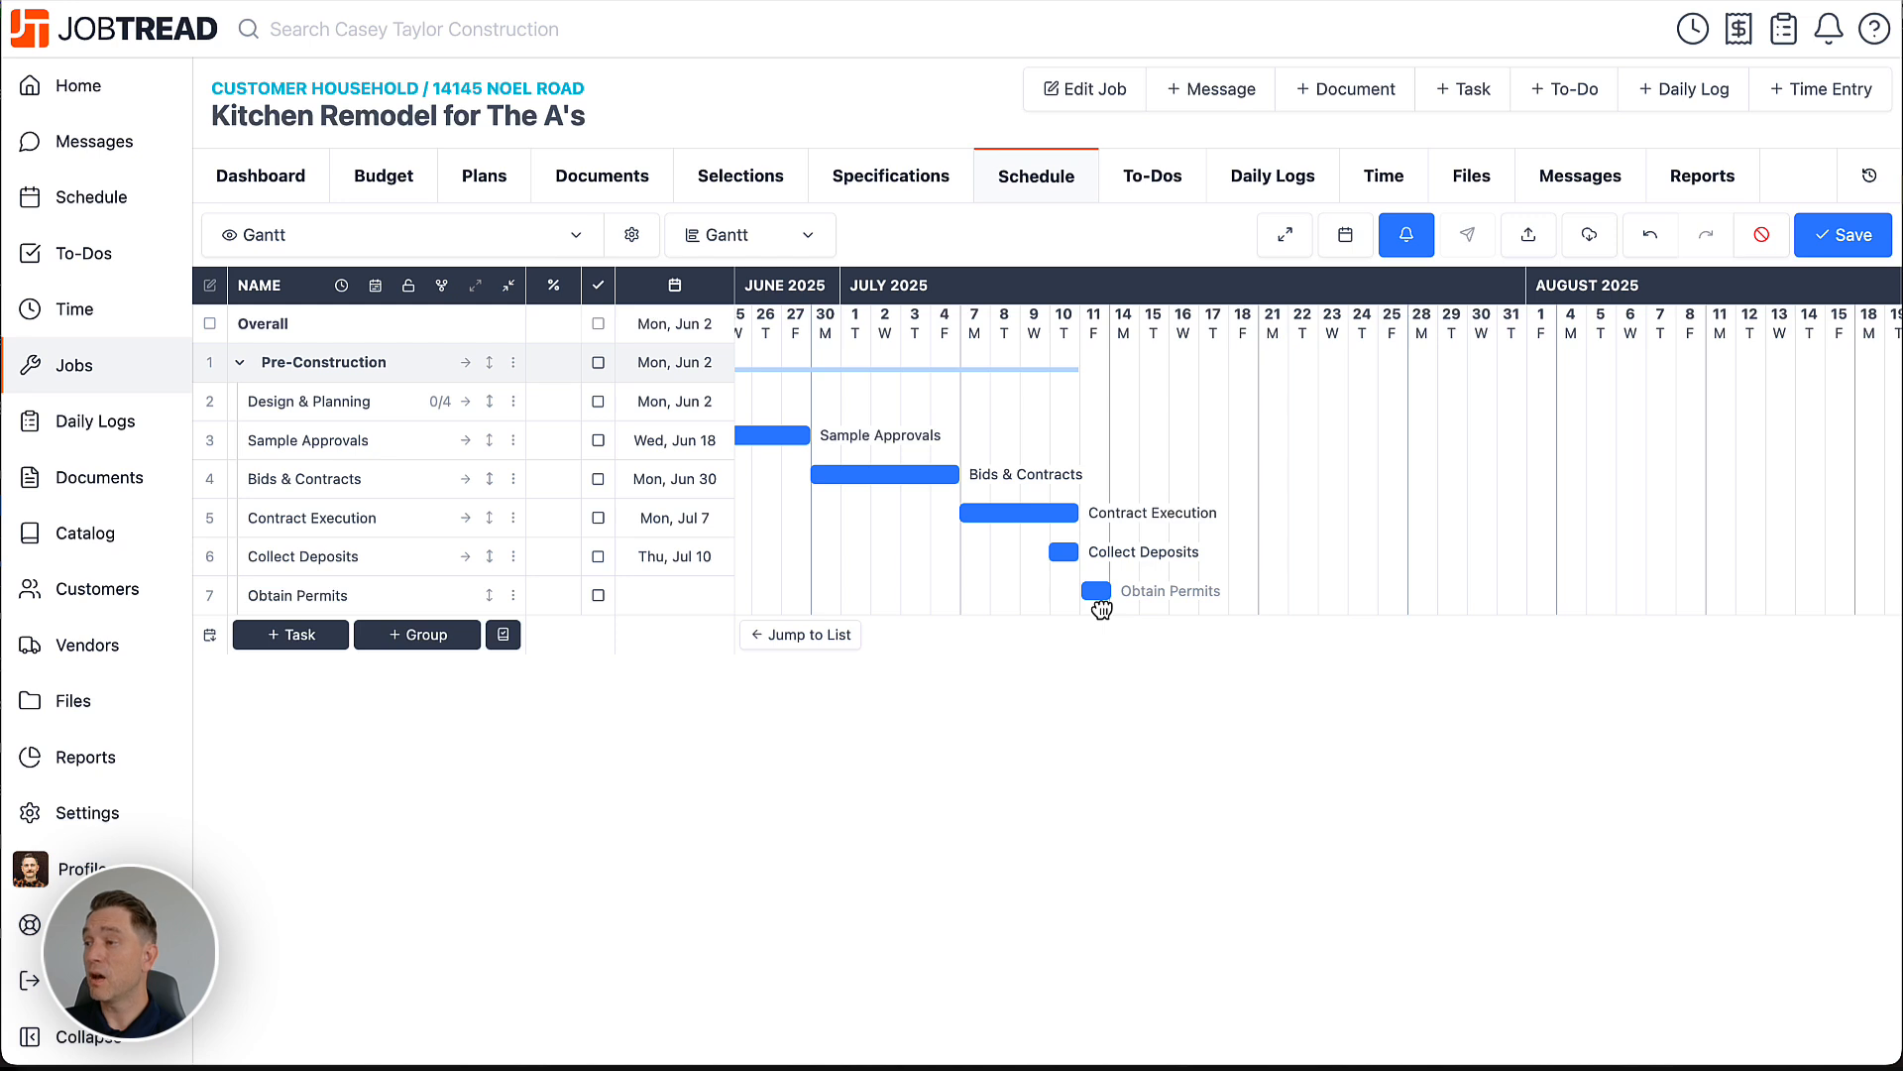
{"action": "left_click_drag", "start_coordinate": [1103, 608], "coordinate": [1545, 604]}
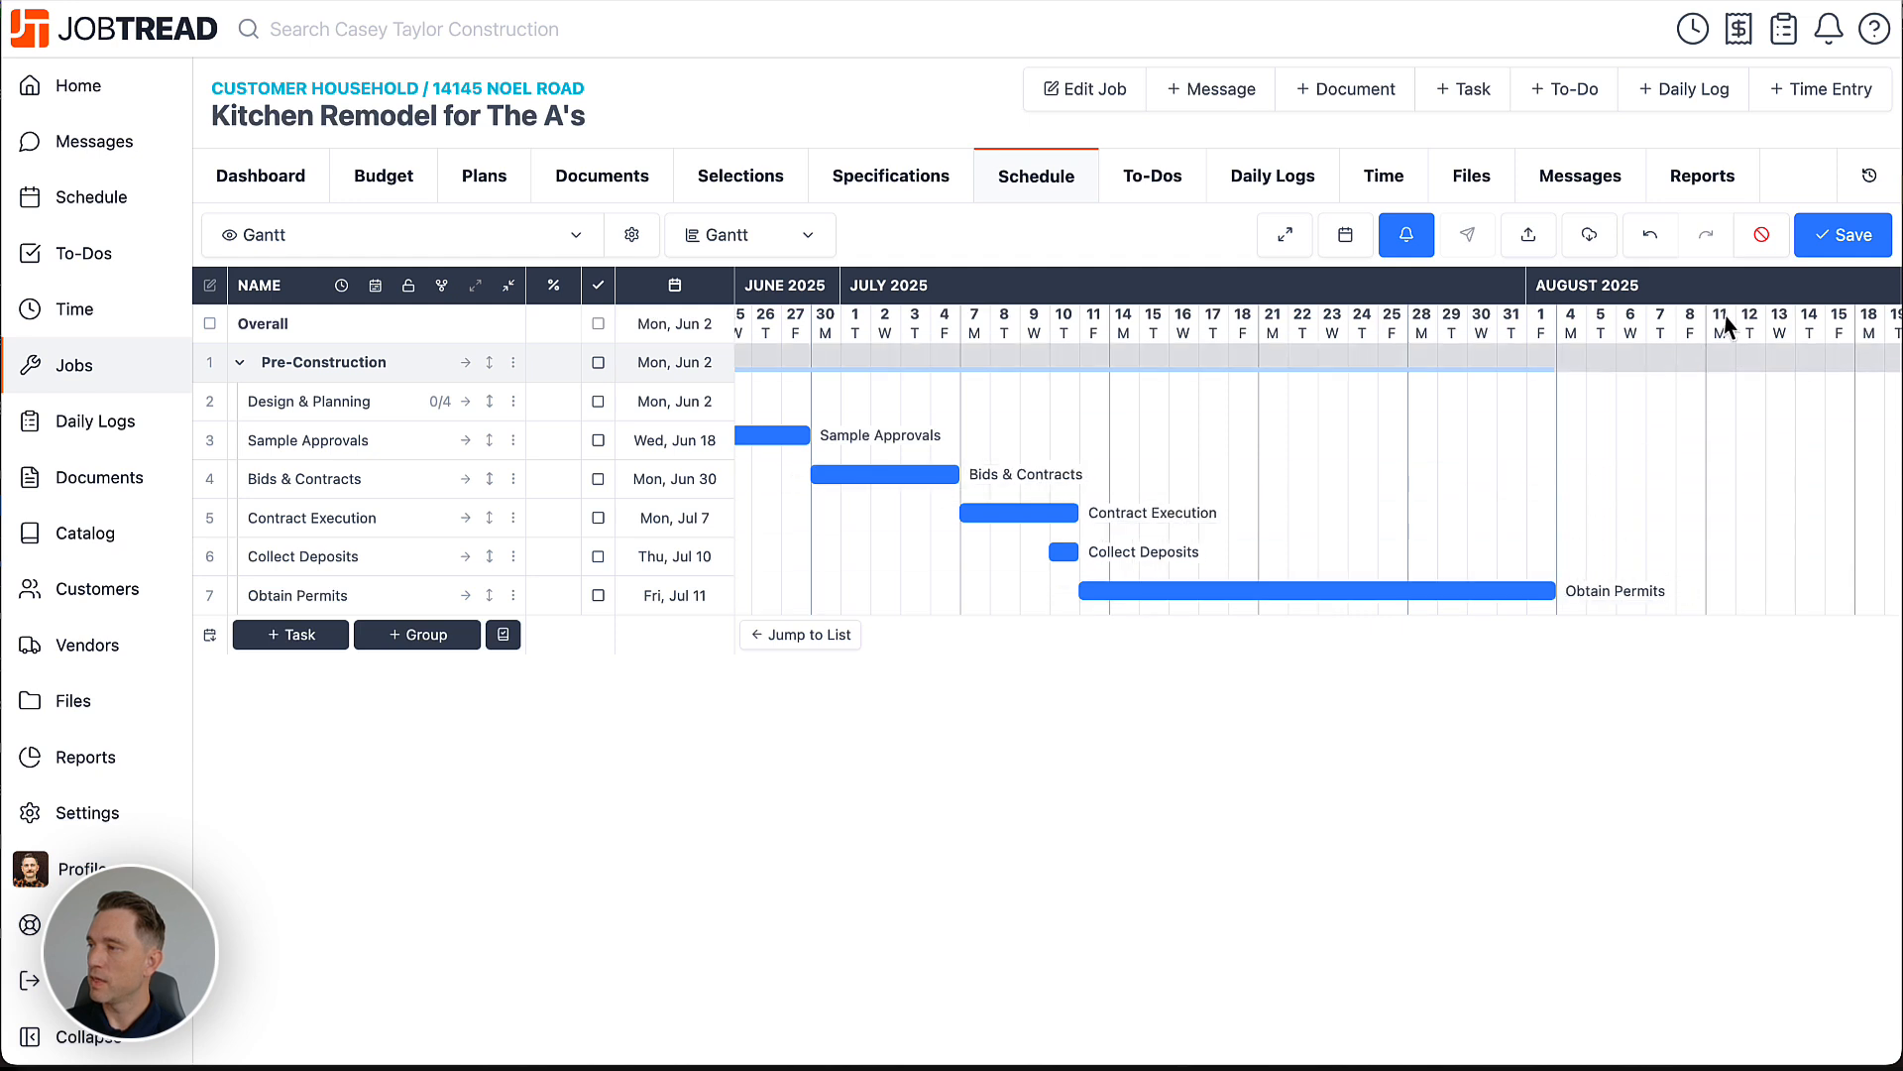
{"action": "left_click", "coordinate": [1864, 243]}
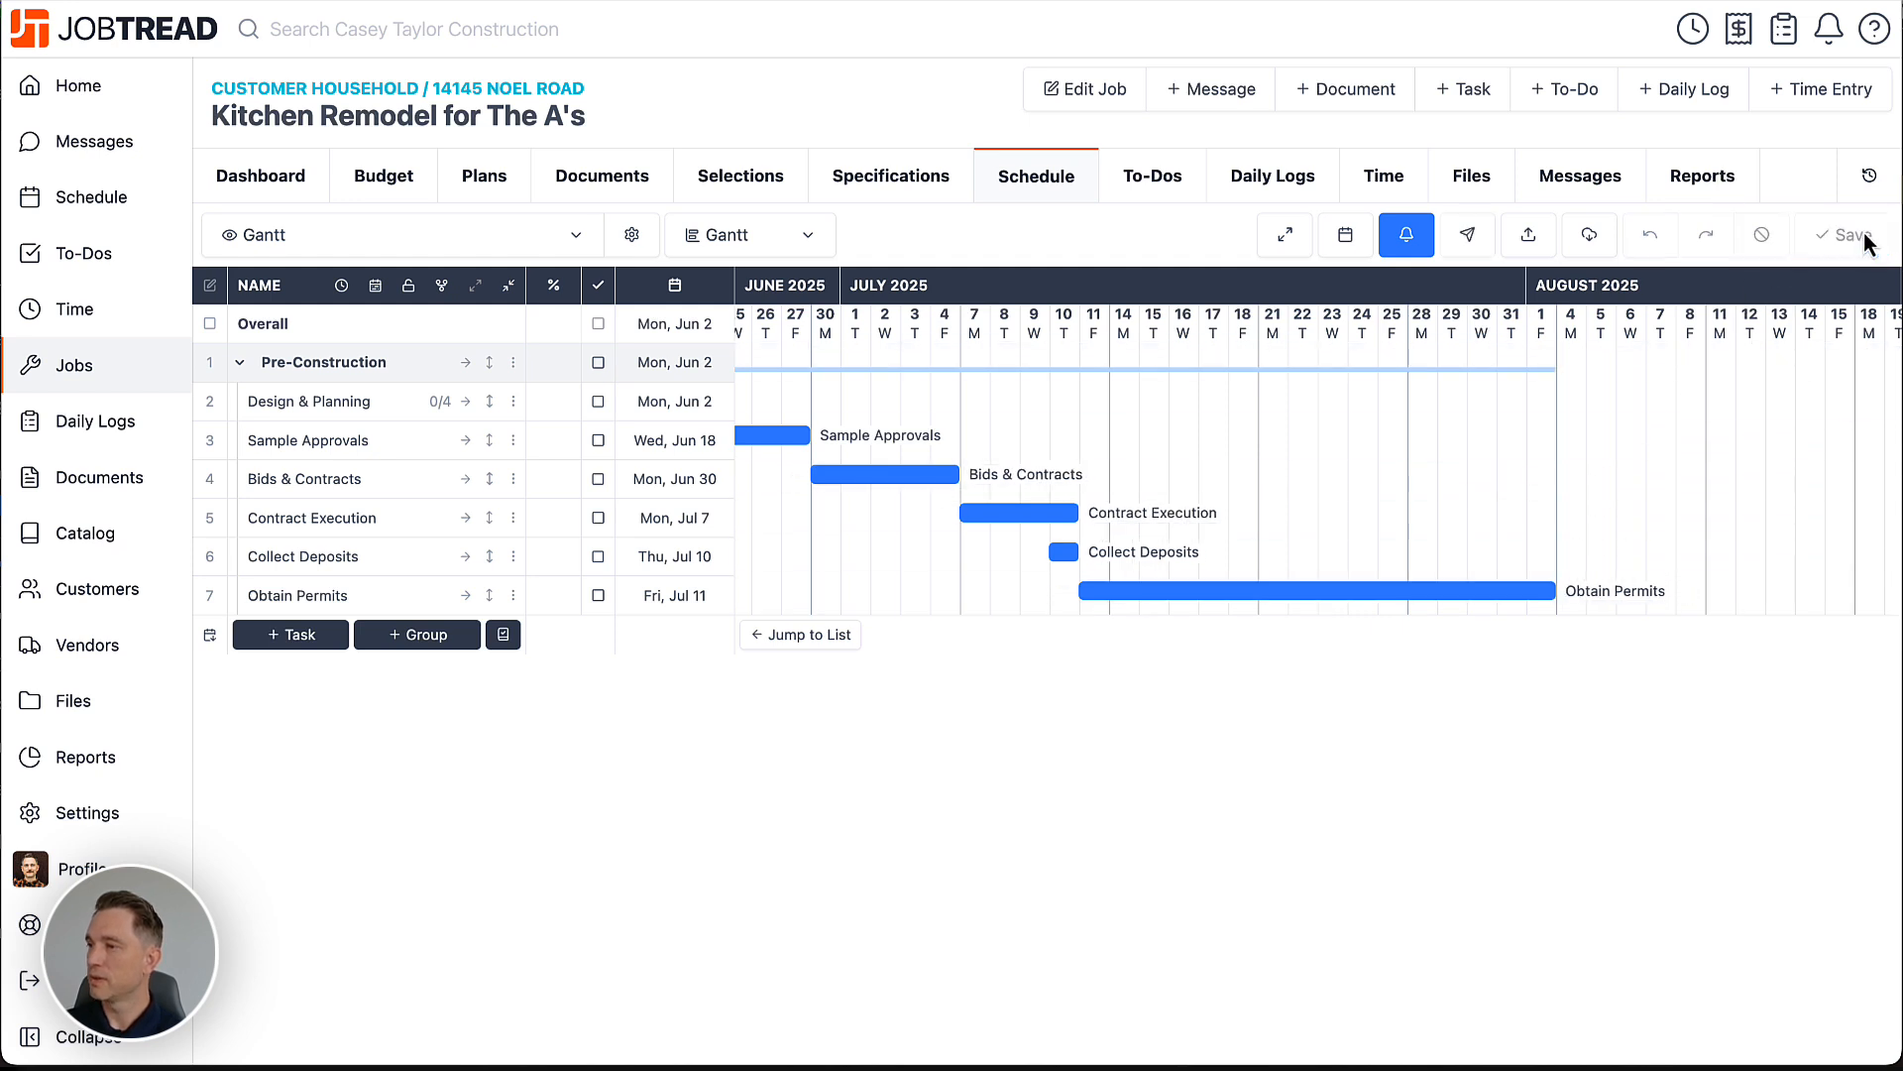
Set the Sample Approvals task's type to Design, save the schedule and close the task's details
{"action": "scroll", "coordinate": [1616, 408], "scroll_direction": "left", "scroll_amount": 8}
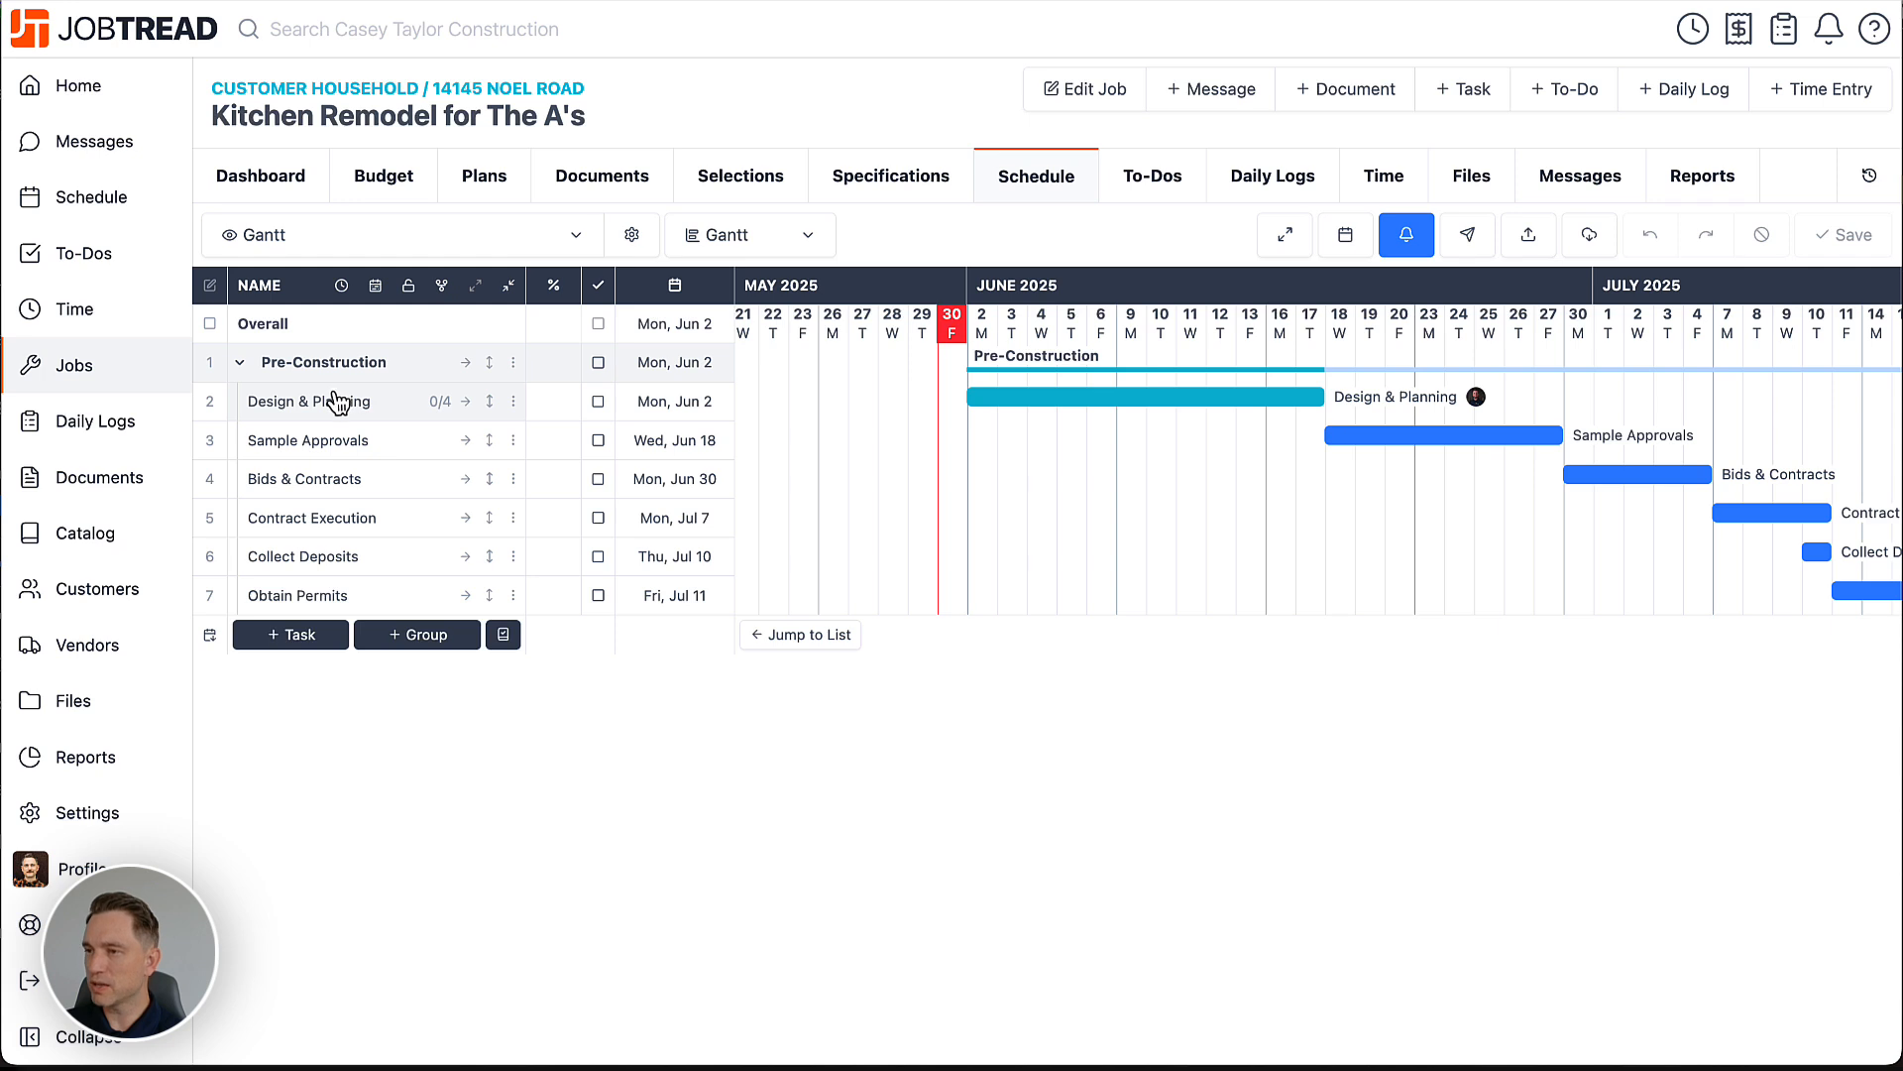
{"action": "left_click", "coordinate": [337, 439]}
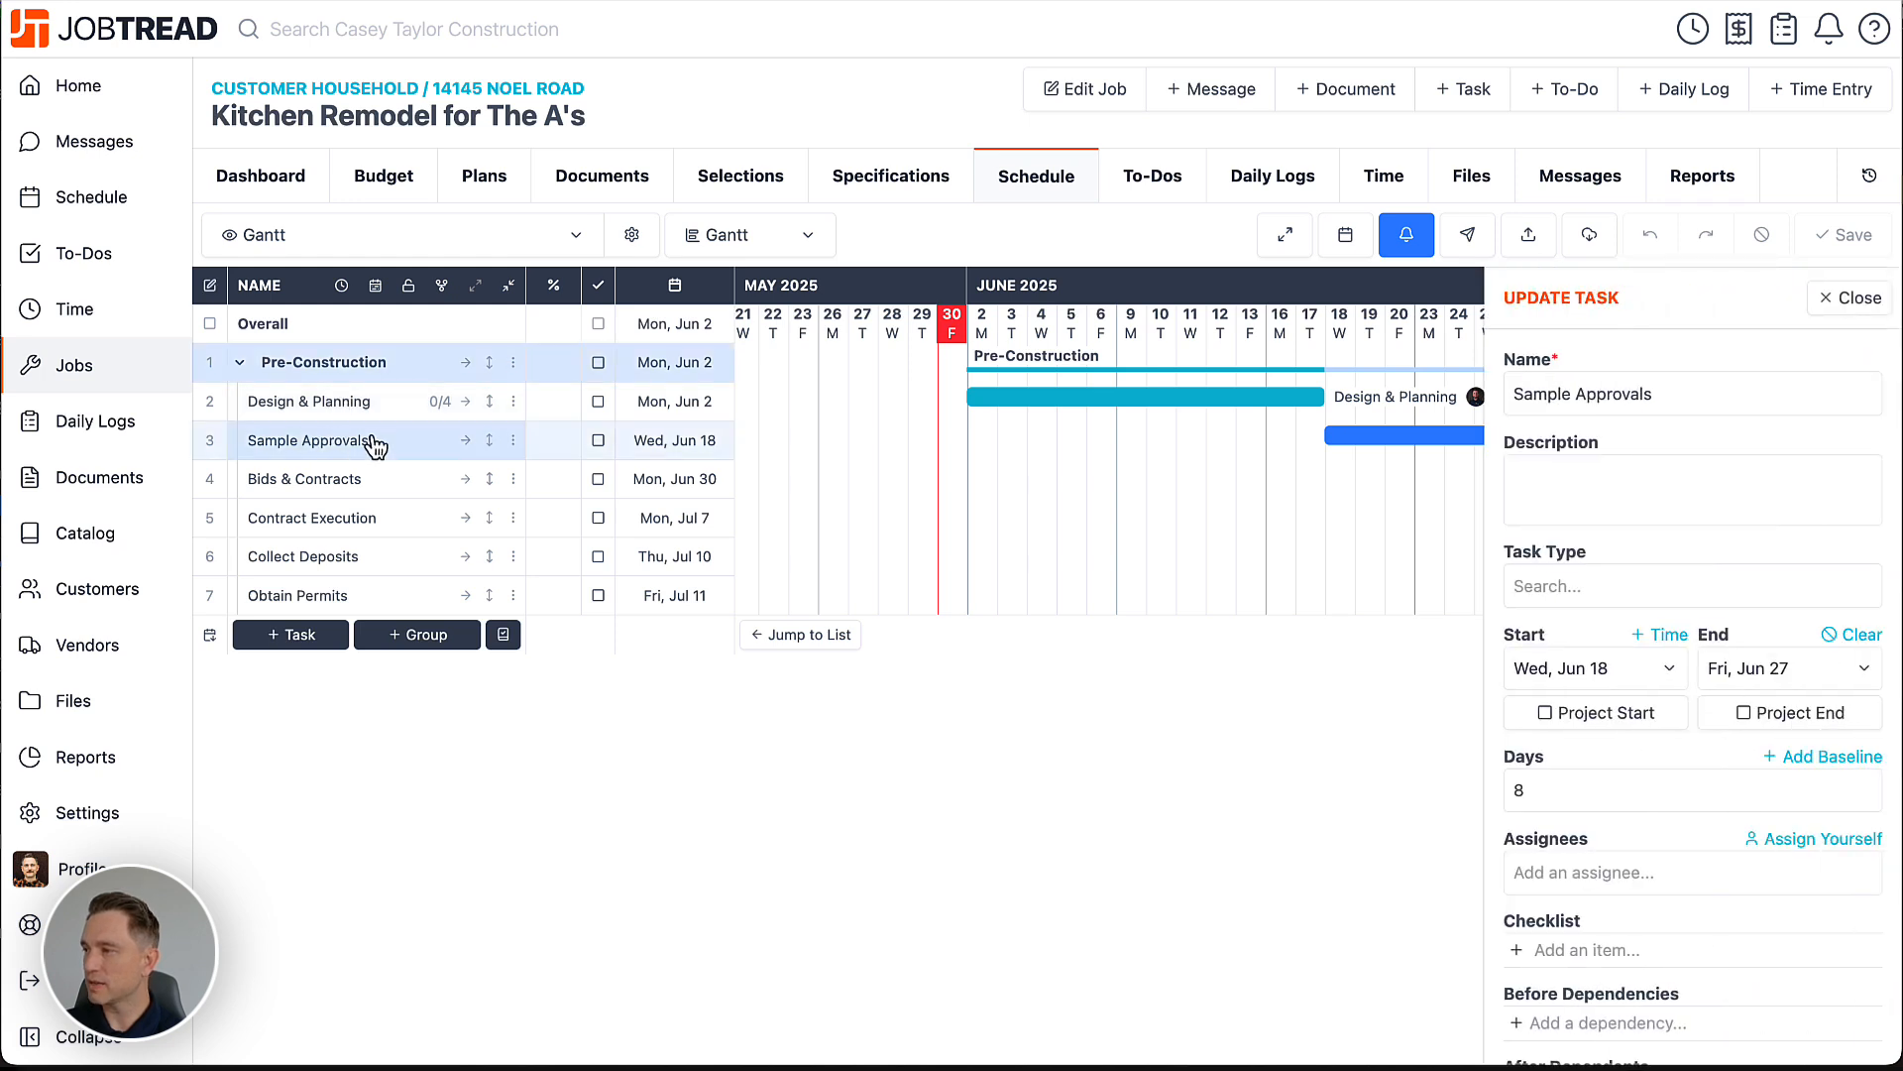
{"action": "left_click", "coordinate": [1569, 577]}
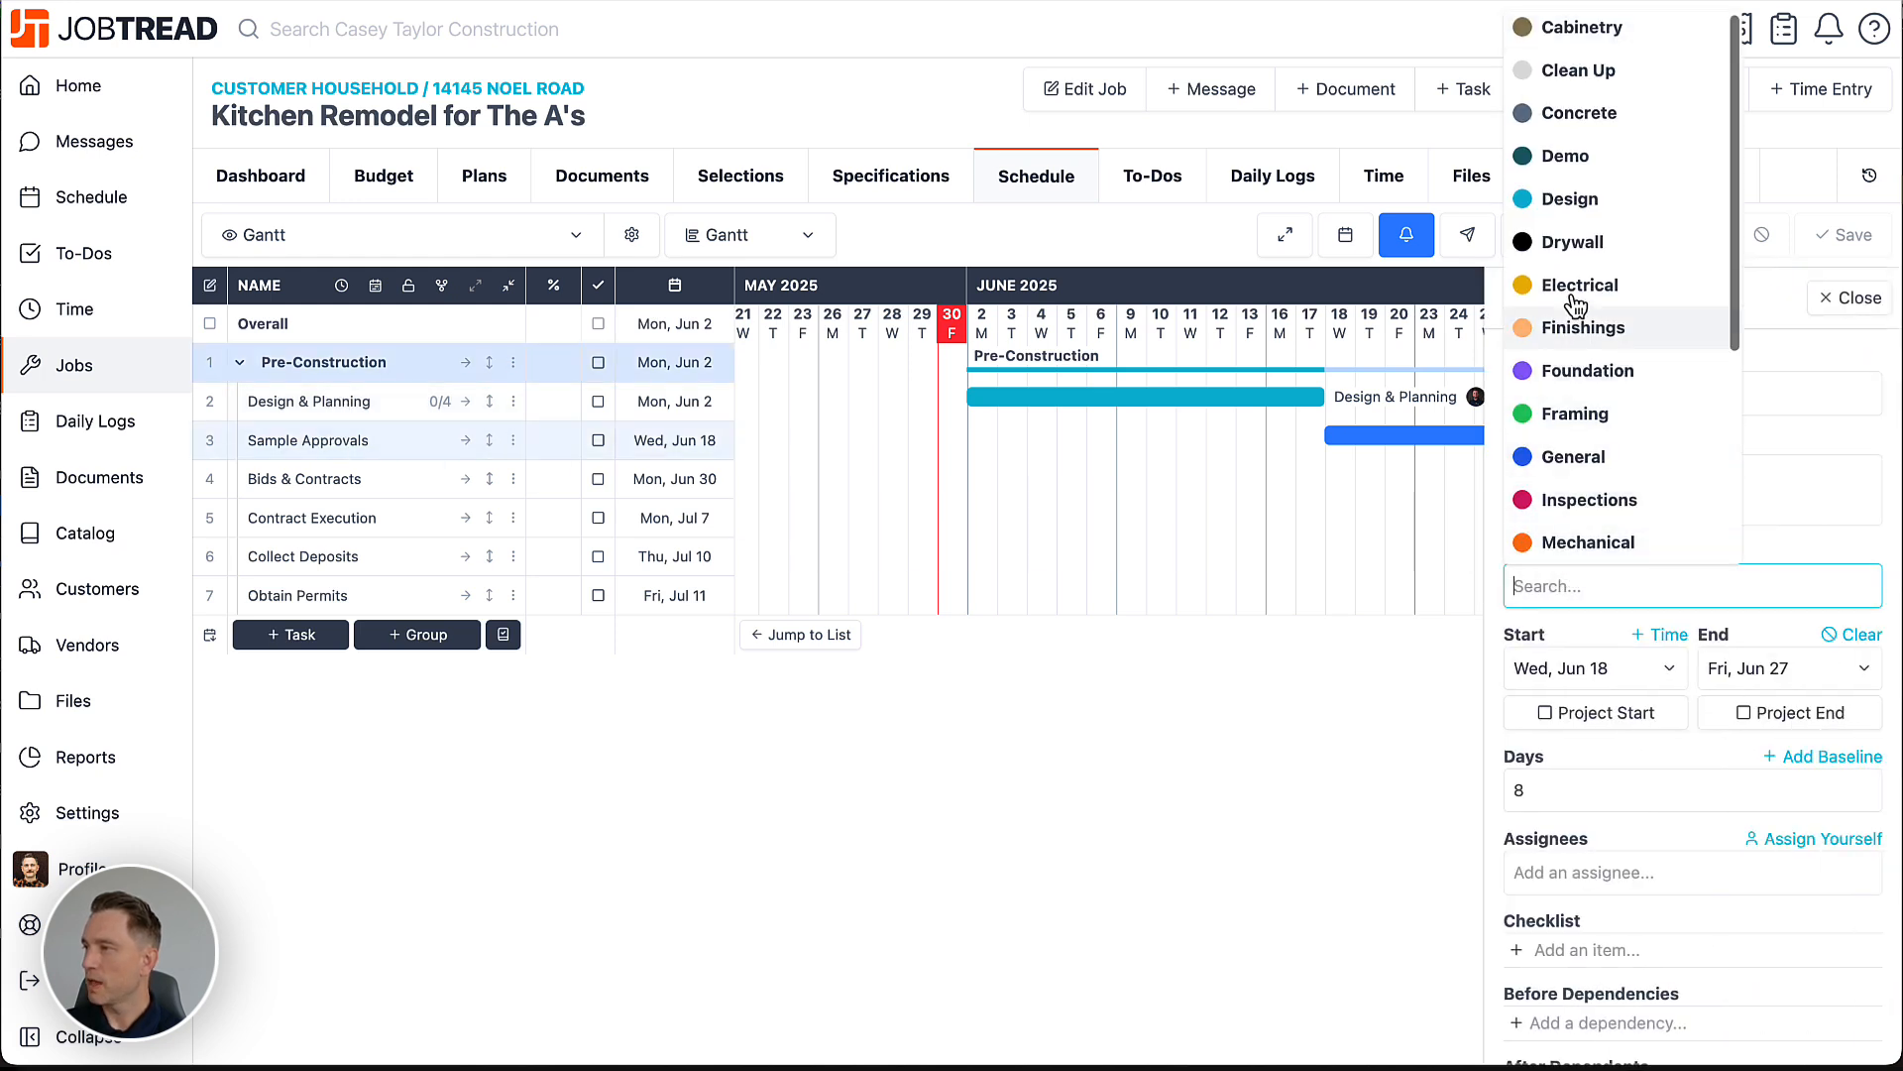
{"action": "left_click", "coordinate": [1571, 200]}
{"action": "left_click", "coordinate": [1846, 234]}
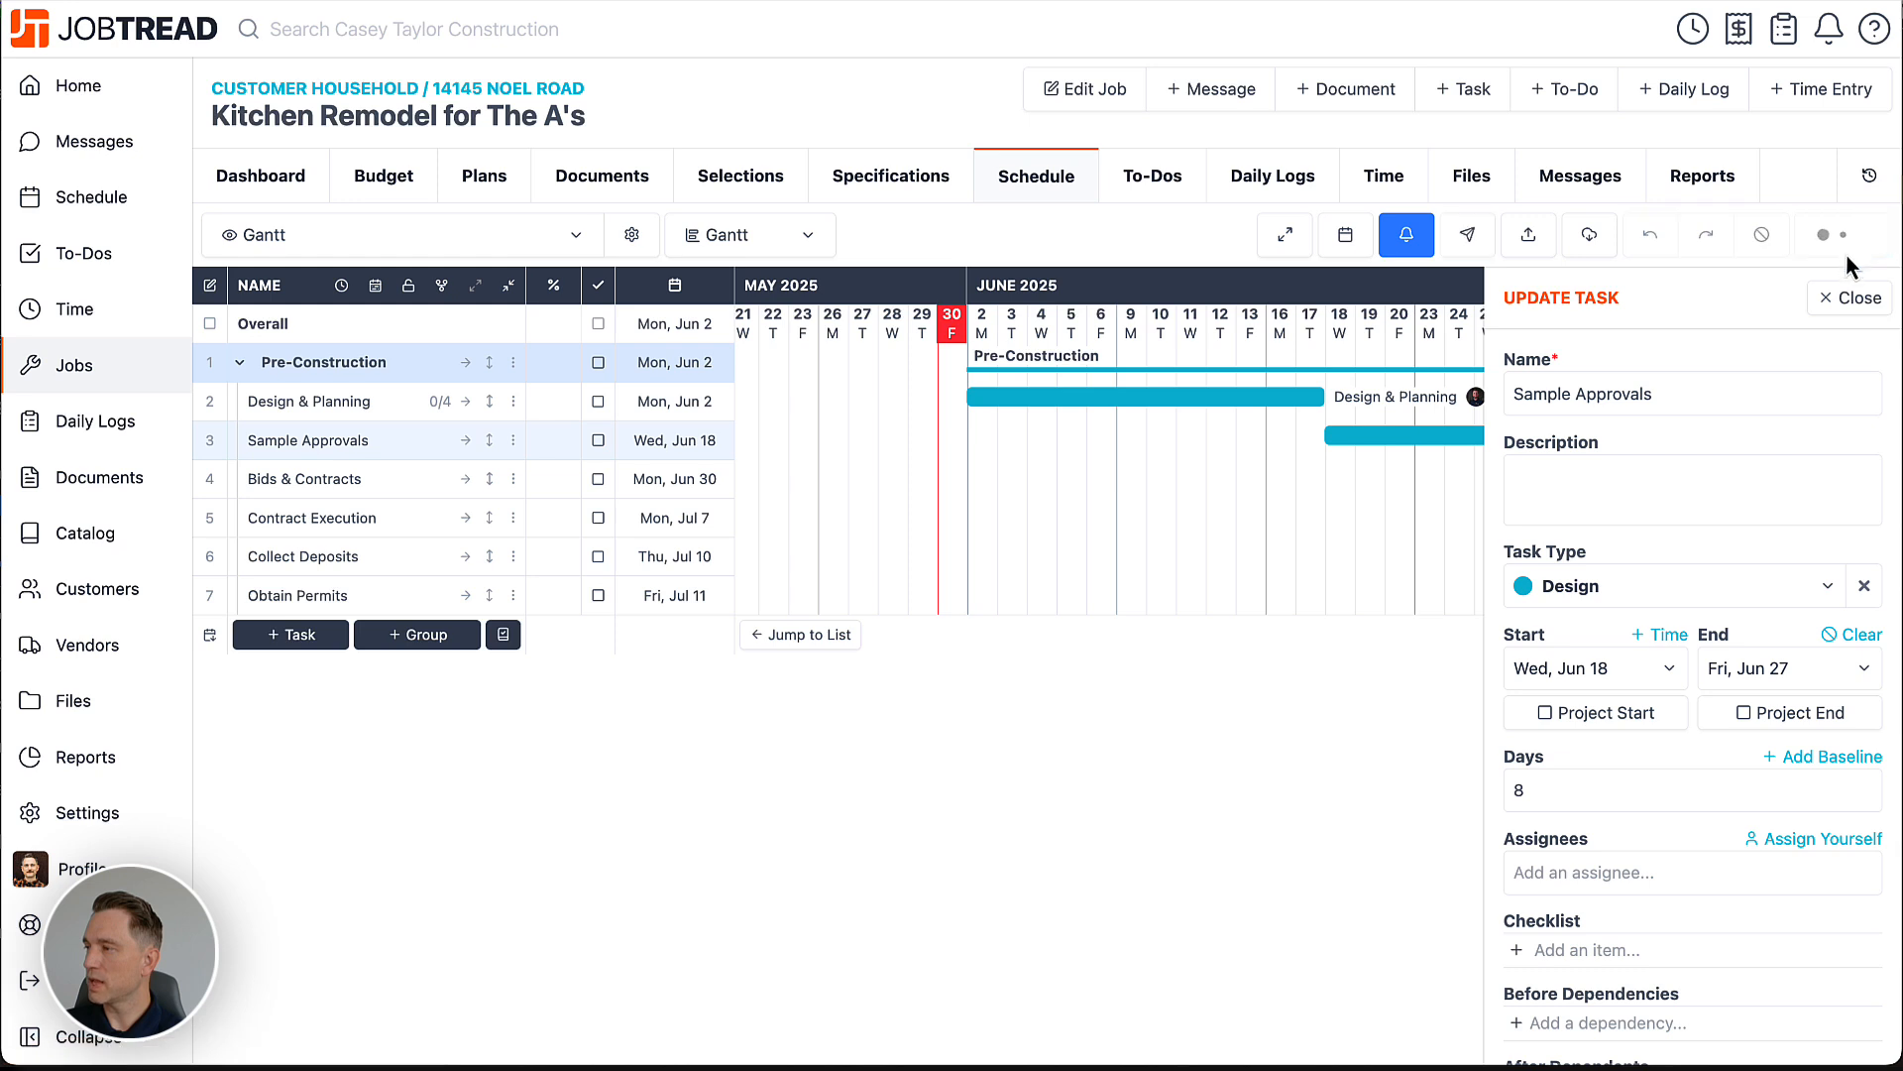
{"action": "left_click", "coordinate": [1856, 299]}
Set the type of Bids & Contracts, Contract Execution, Collect Deposits and Obtain Permits to Office Work in one mass action, and save the schedule
{"action": "scroll", "coordinate": [1772, 379], "scroll_direction": "right", "scroll_amount": 5}
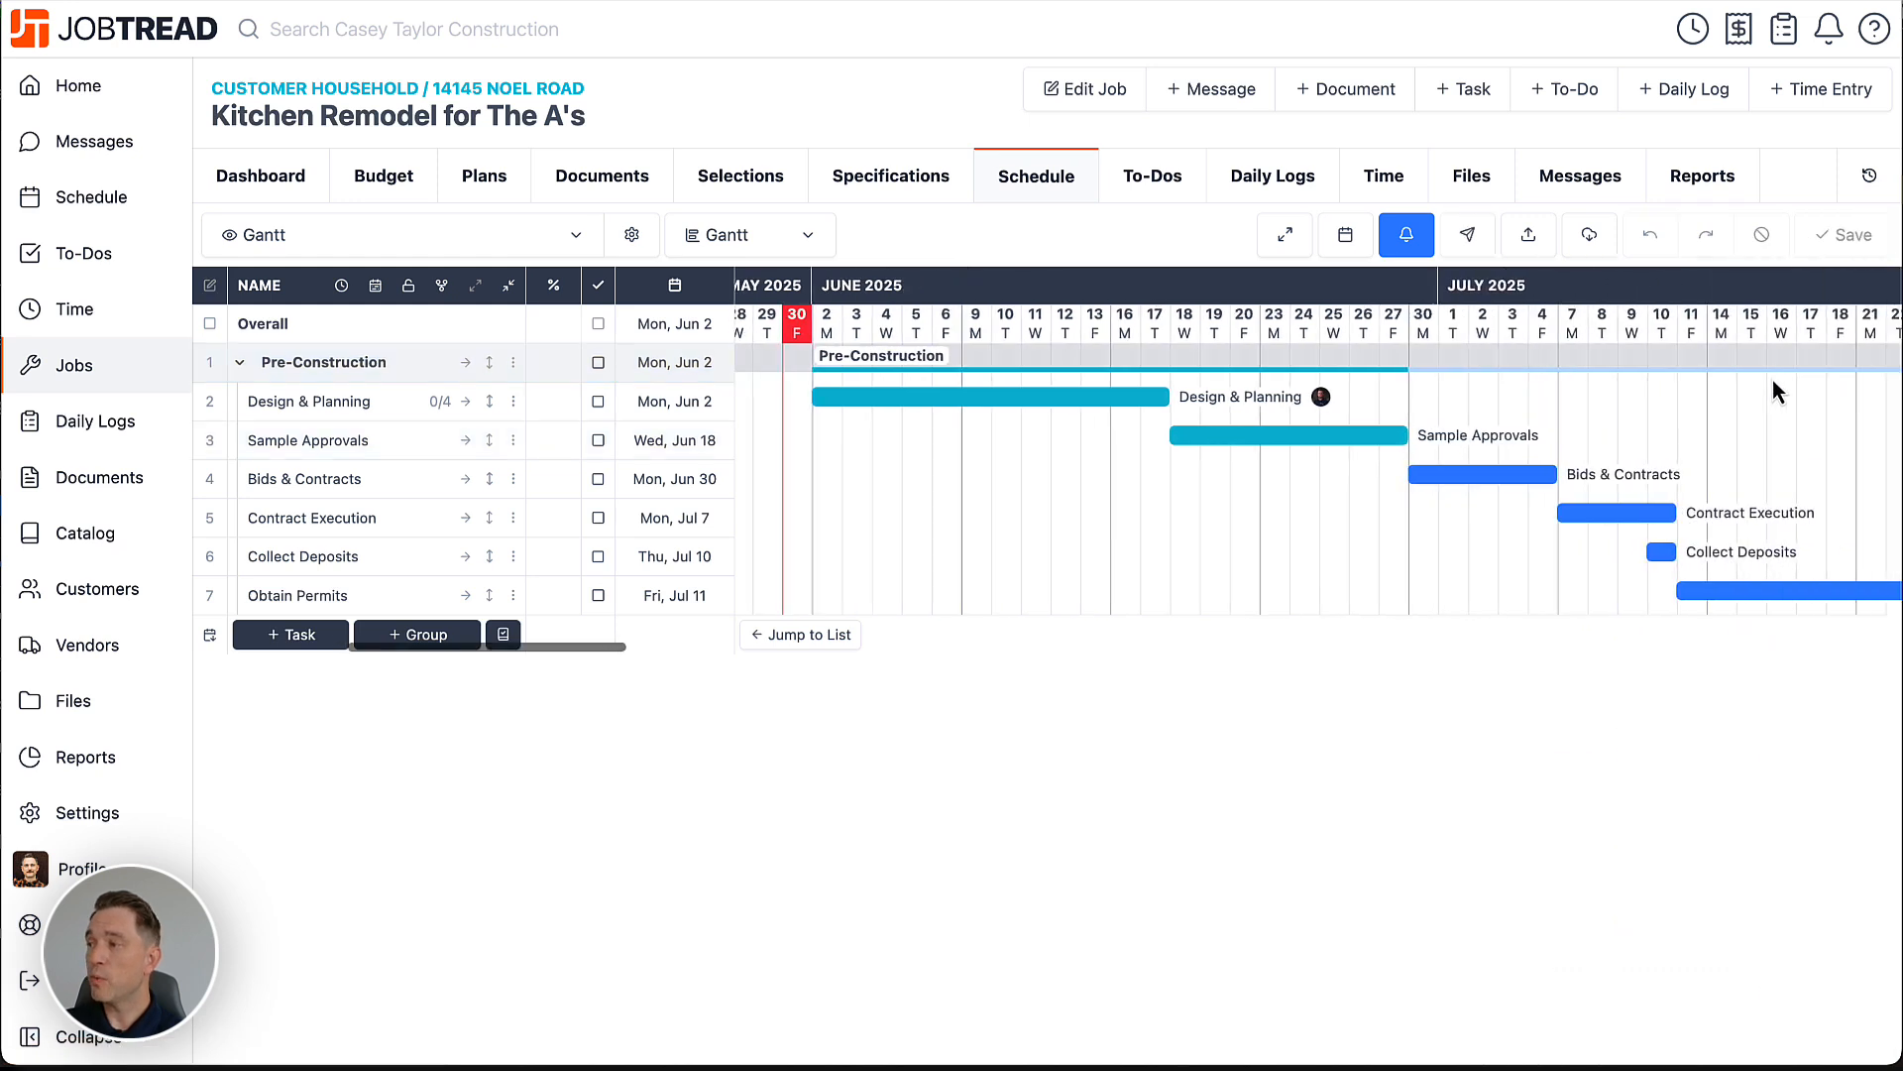
{"action": "scroll", "coordinate": [1770, 380], "scroll_direction": "right", "scroll_amount": 2}
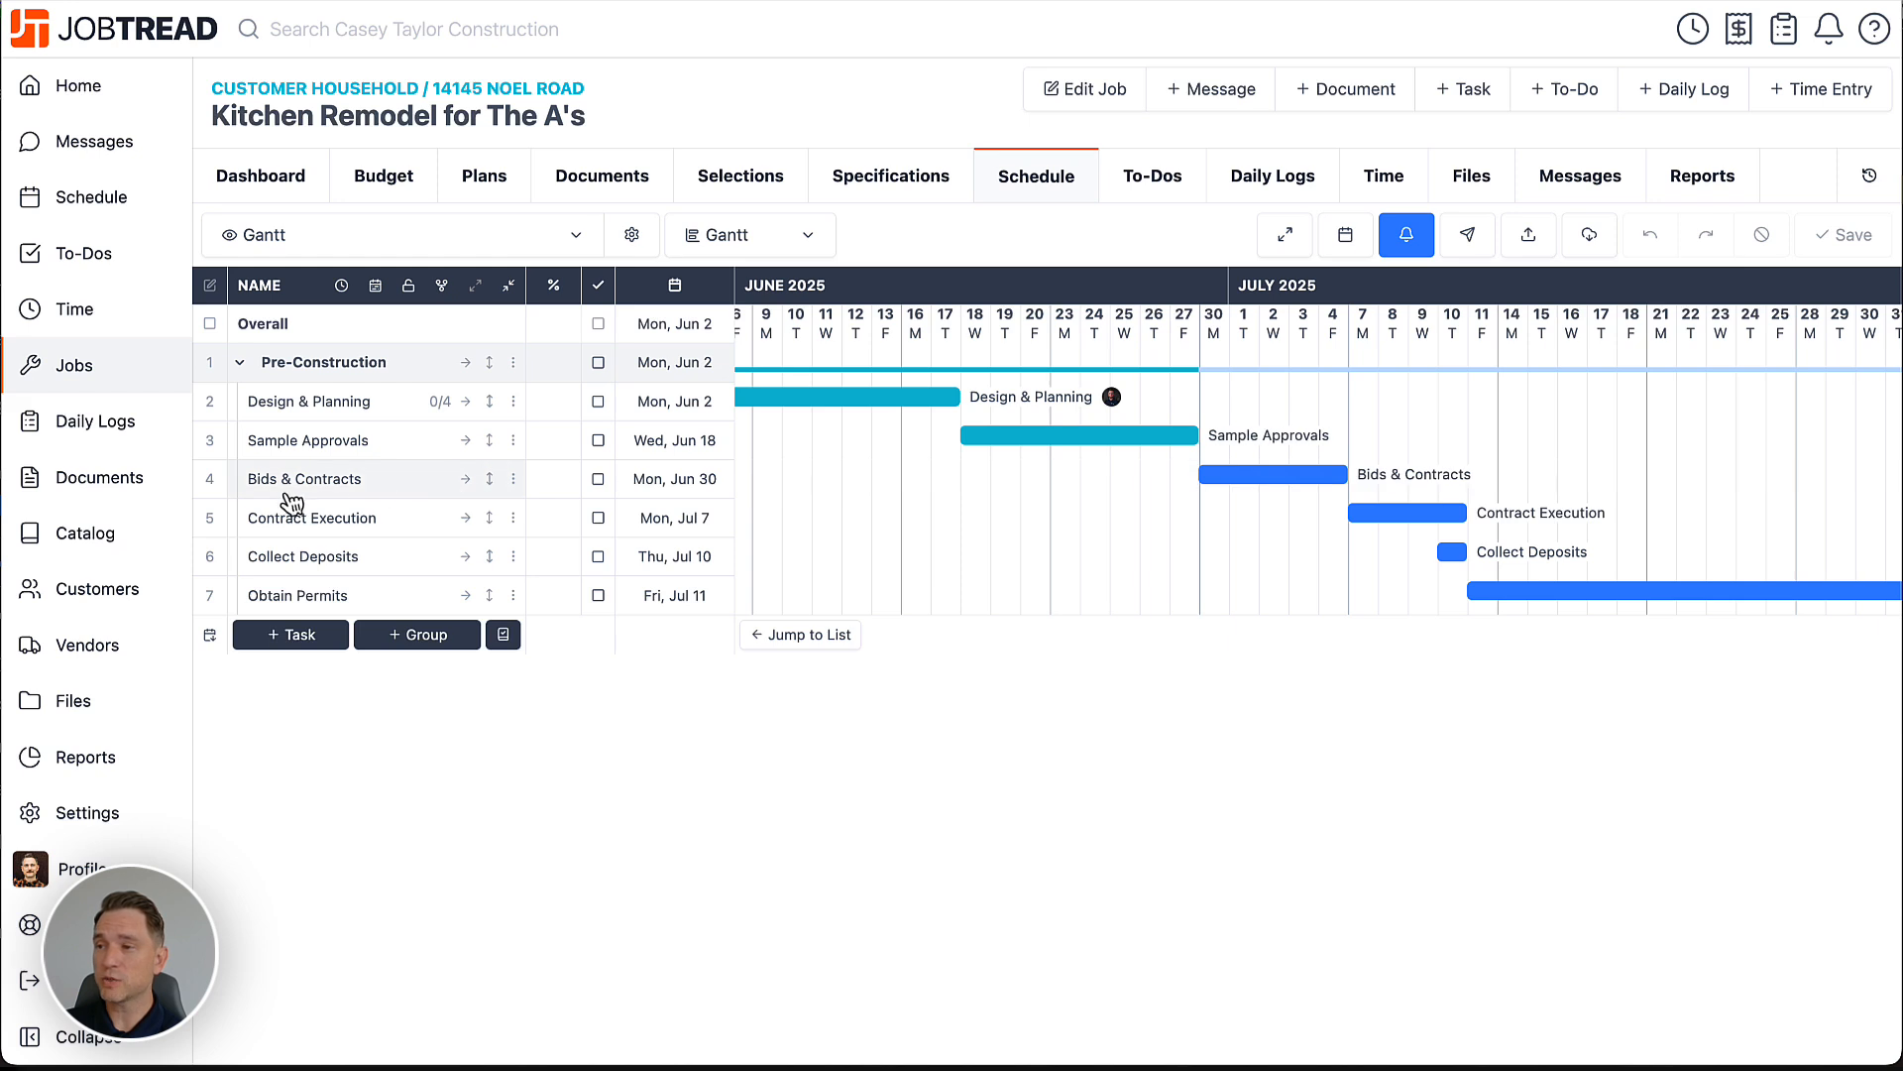
{"action": "left_click", "coordinate": [211, 492]}
{"action": "left_click", "coordinate": [209, 517]}
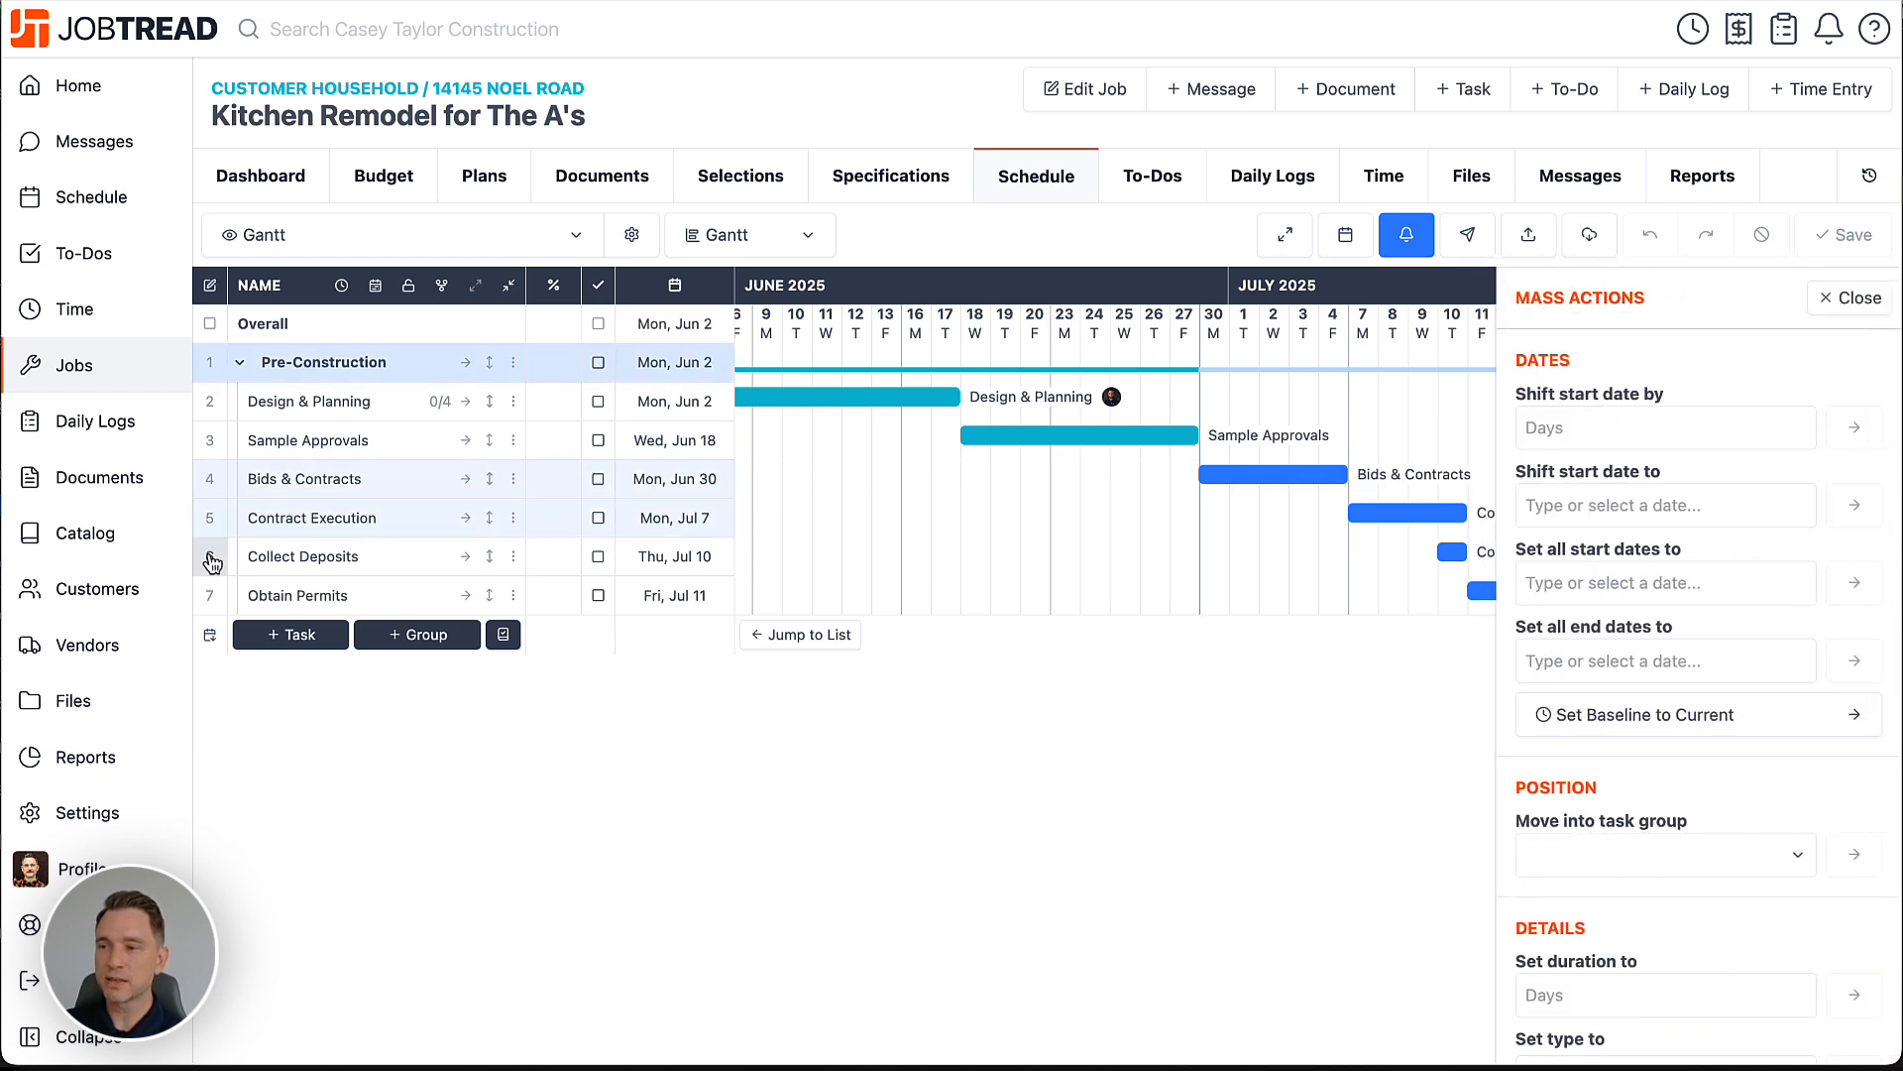
{"action": "left_click", "coordinate": [209, 556]}
{"action": "left_click", "coordinate": [209, 596]}
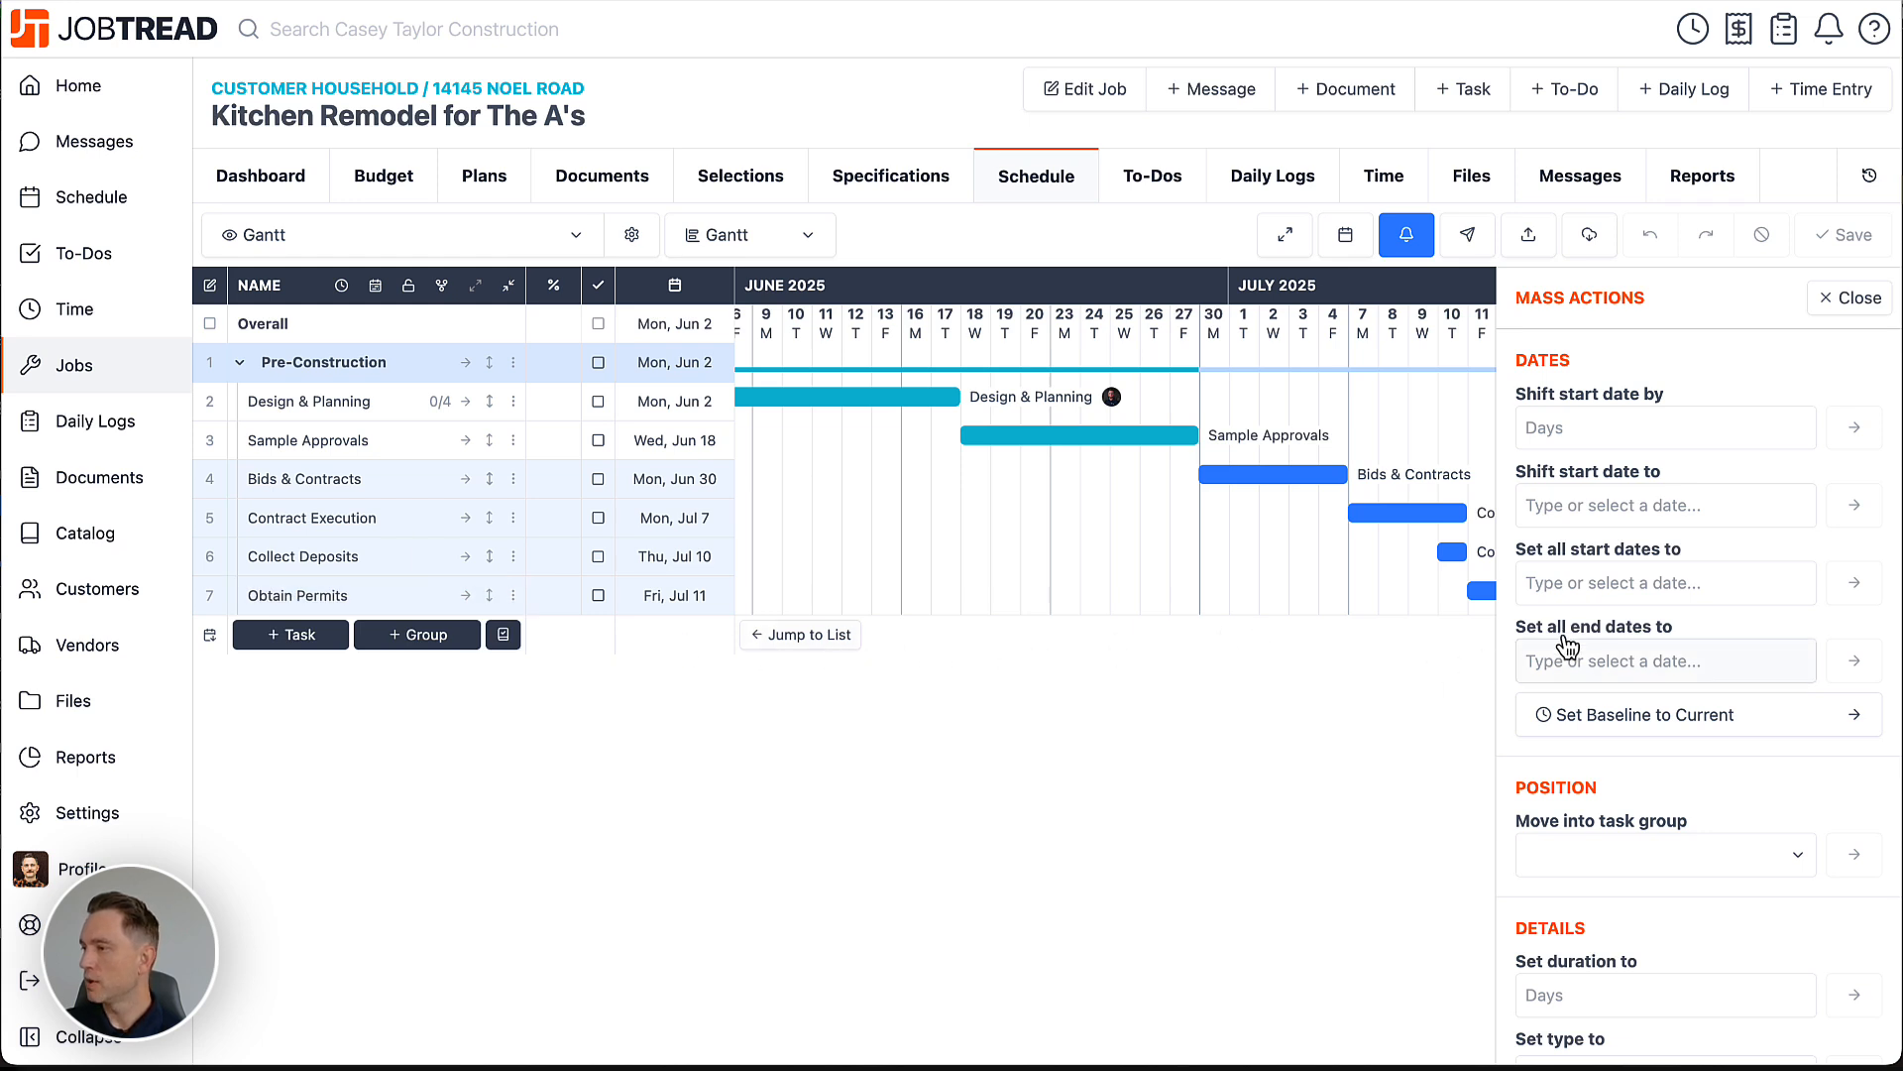
{"action": "scroll", "coordinate": [1589, 731], "scroll_direction": "down", "scroll_amount": 3}
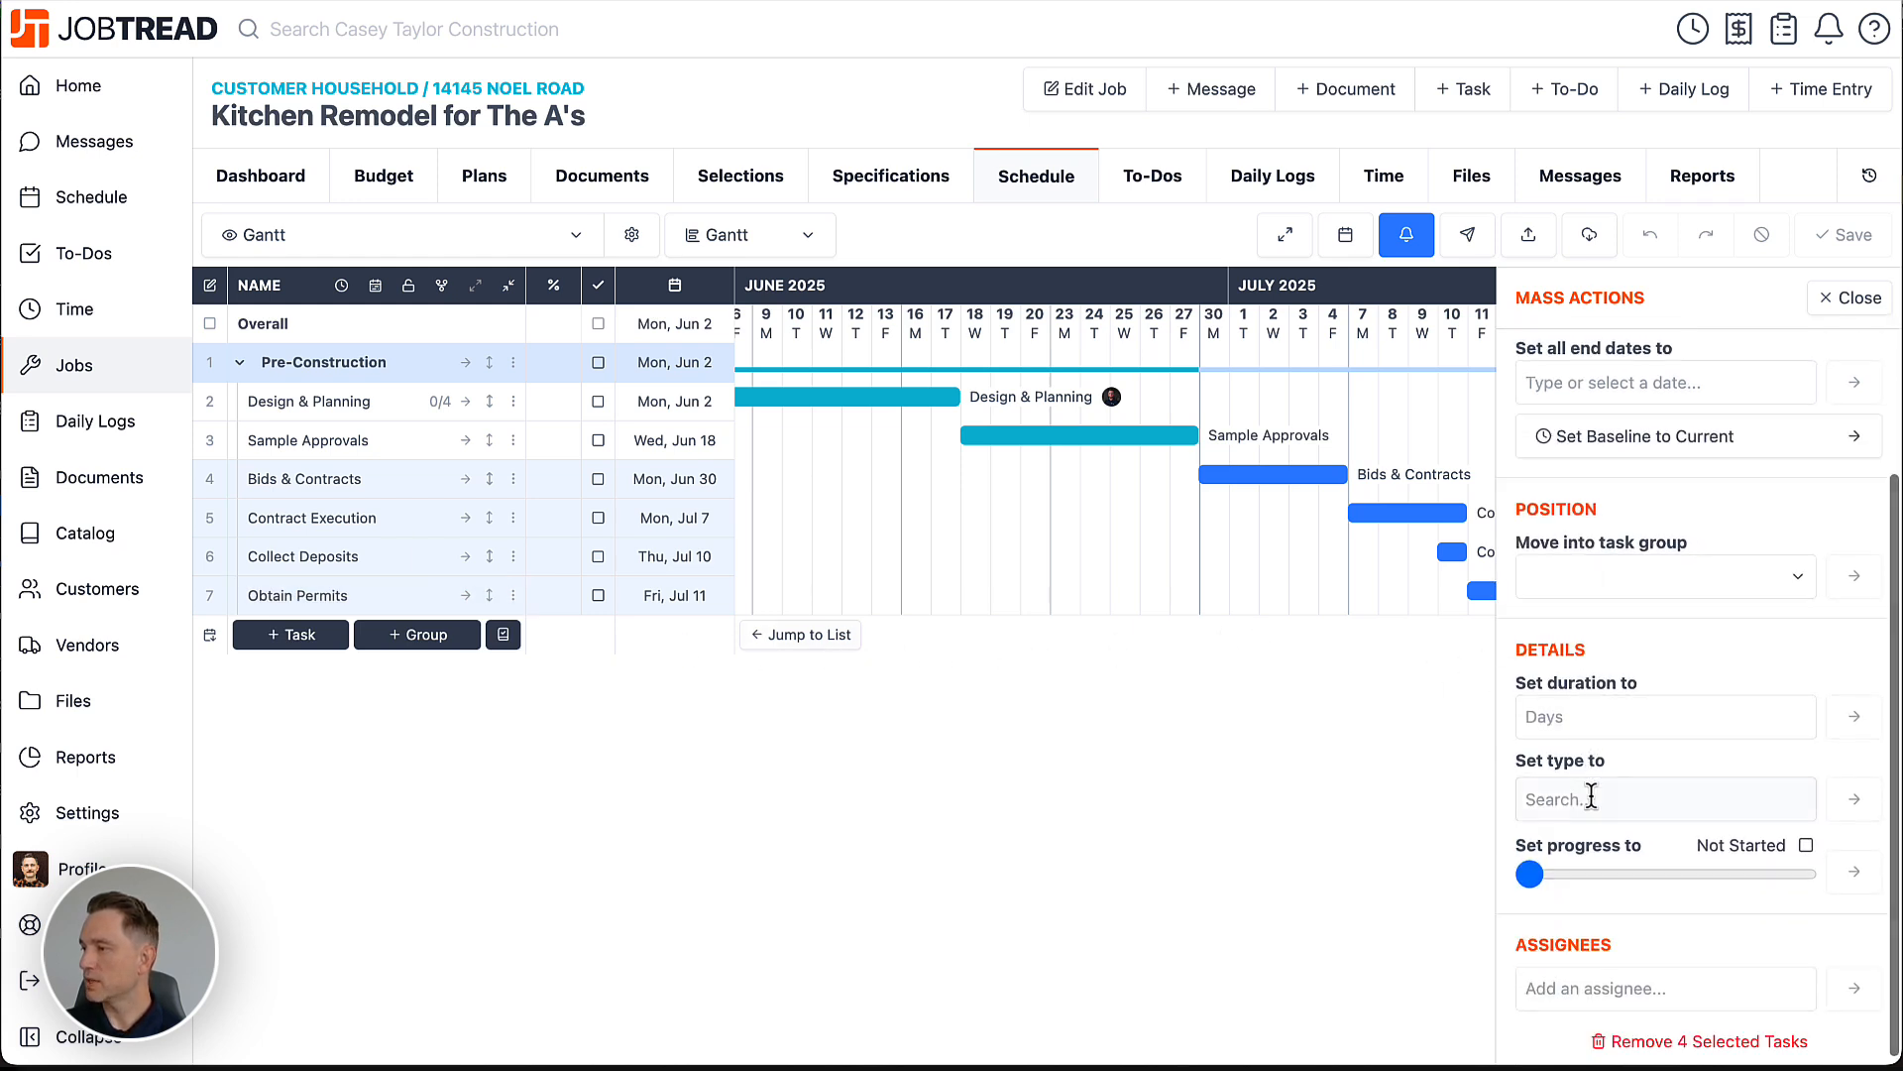
{"action": "left_click", "coordinate": [1591, 796]}
{"action": "left_click", "coordinate": [1586, 592]}
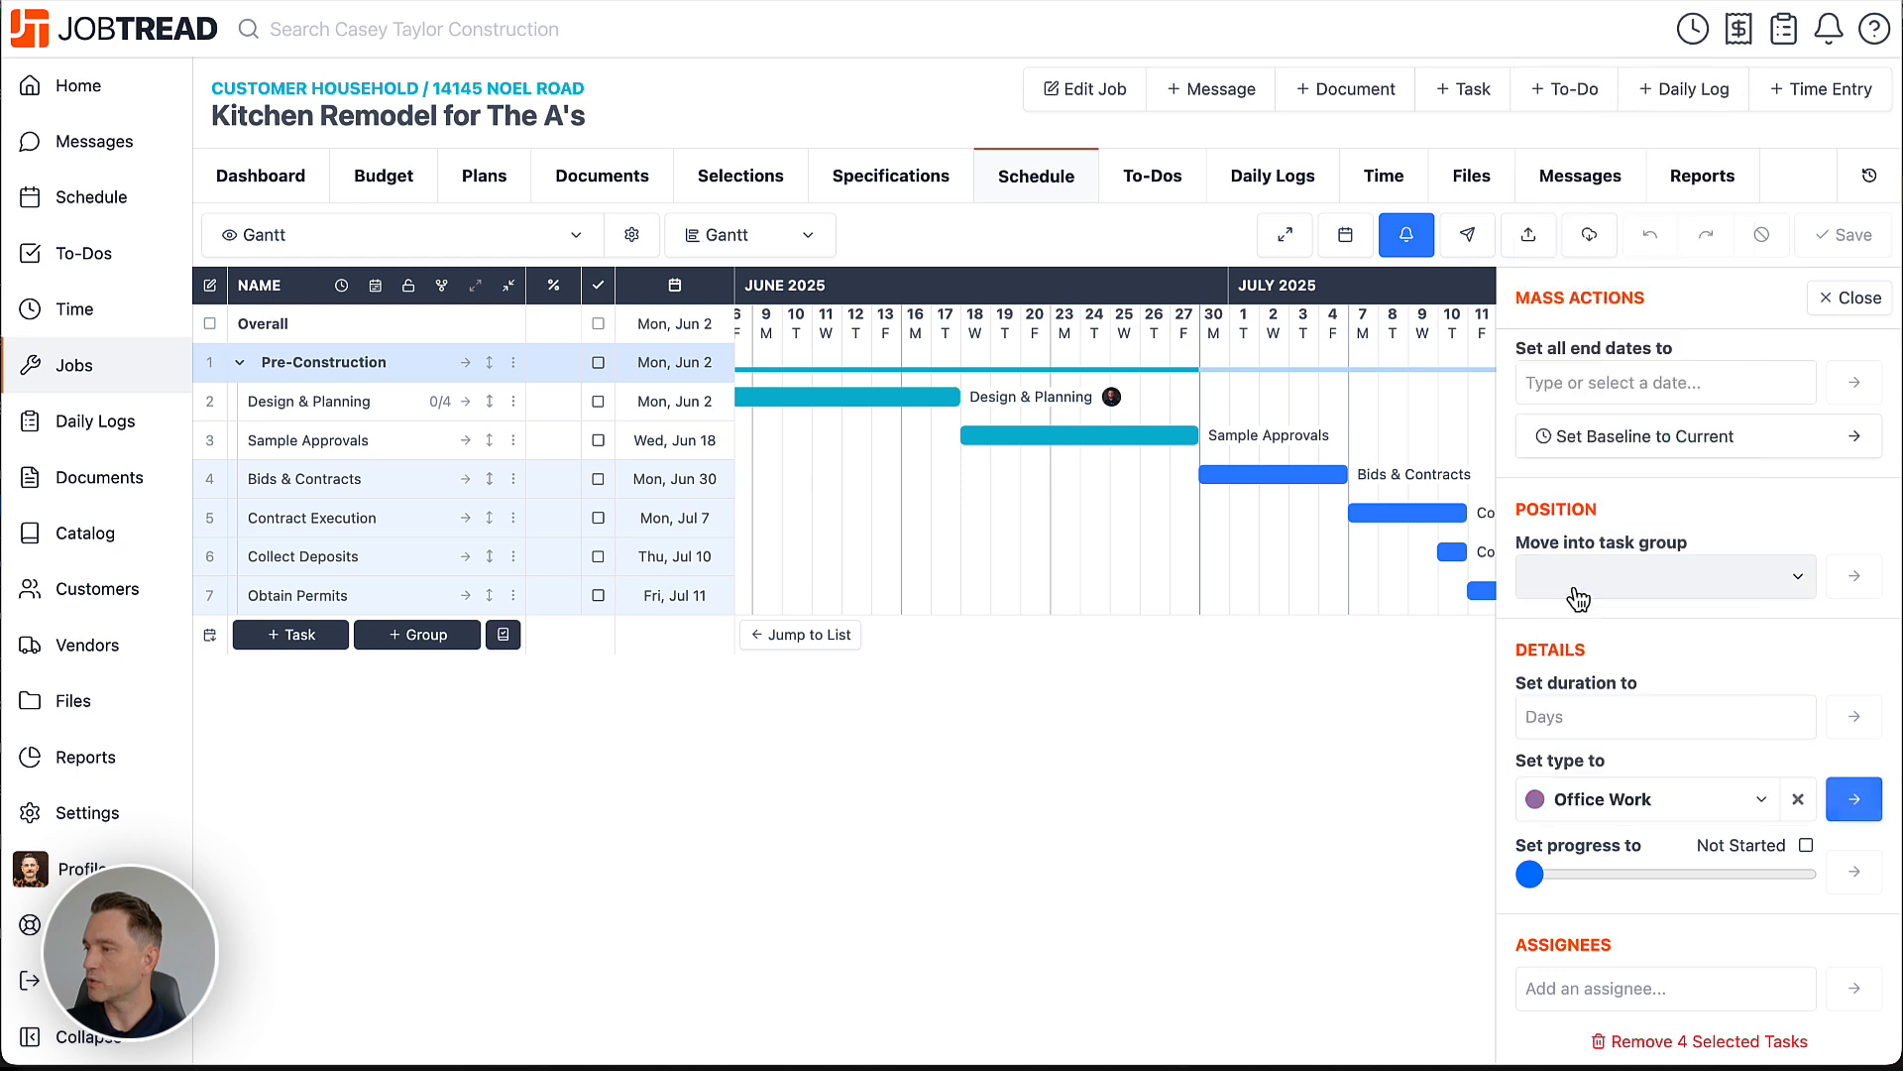
{"action": "left_click", "coordinate": [1855, 805]}
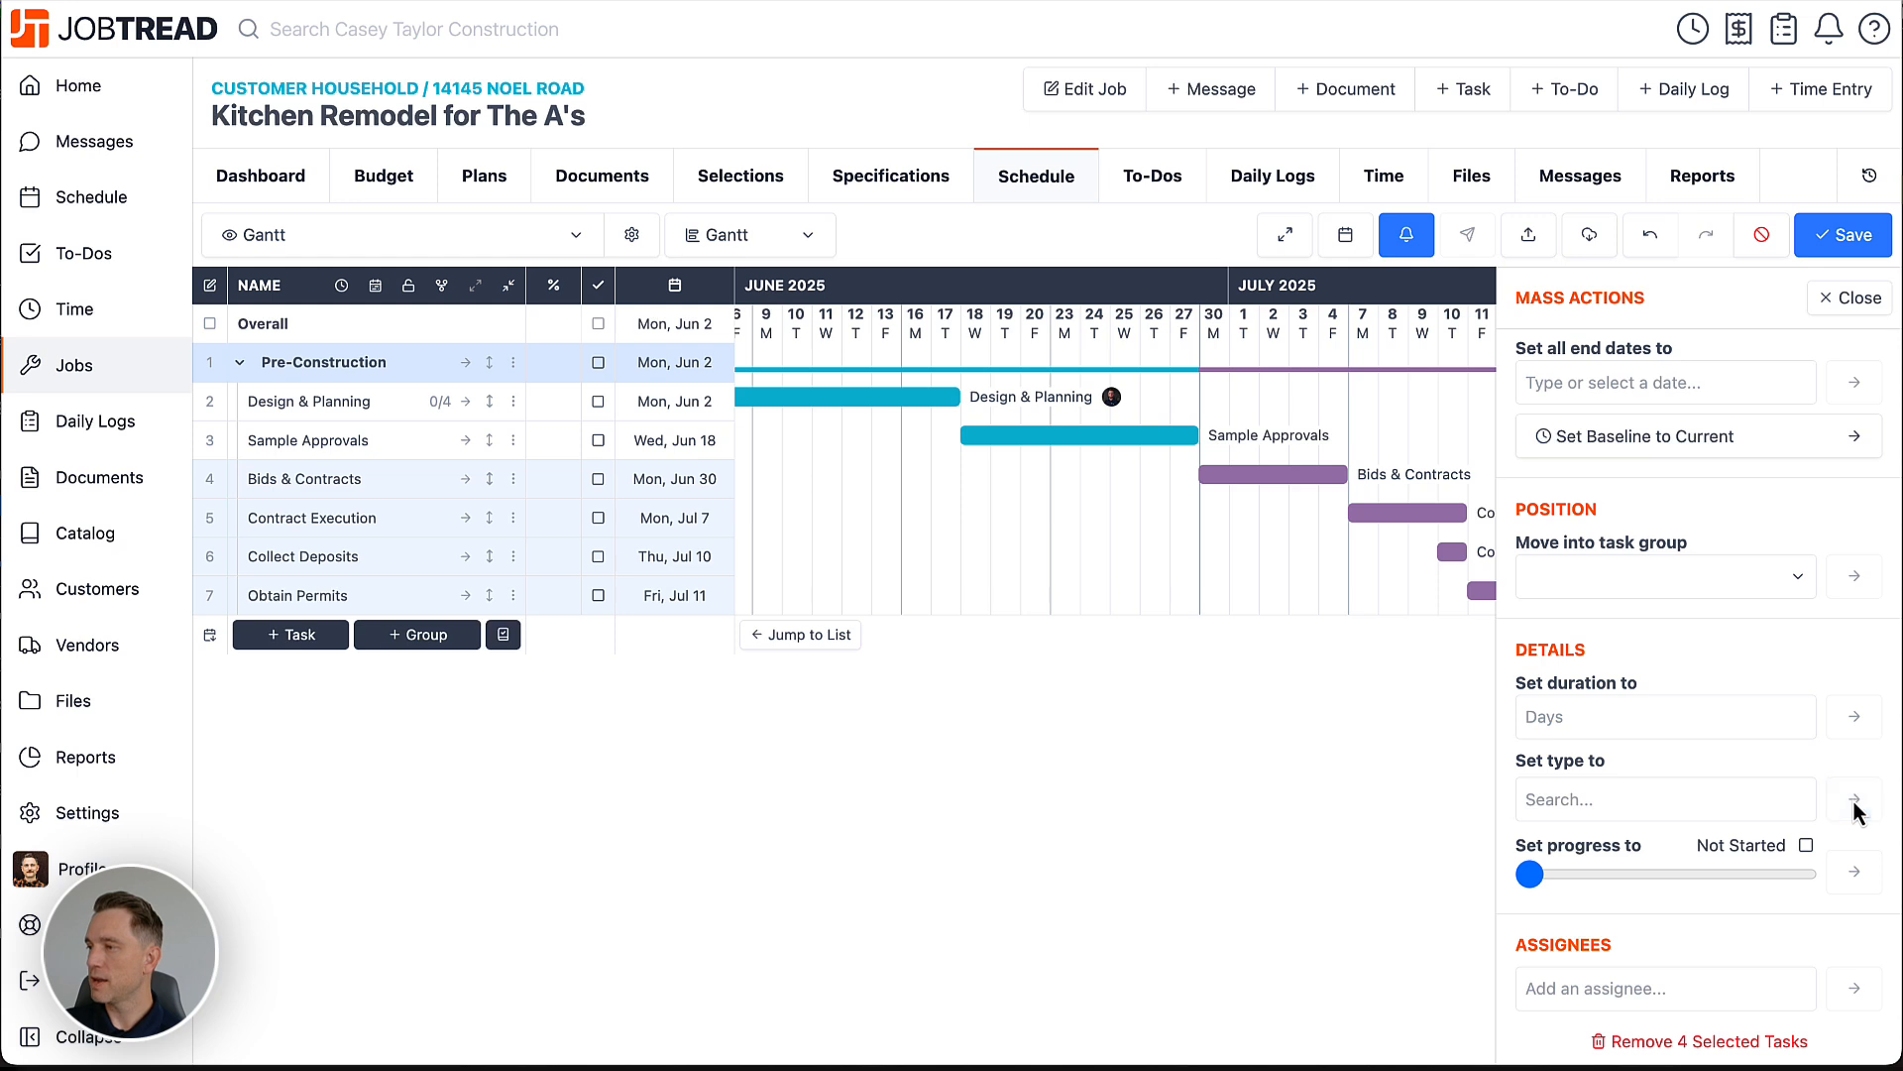
{"action": "left_click", "coordinate": [1864, 238]}
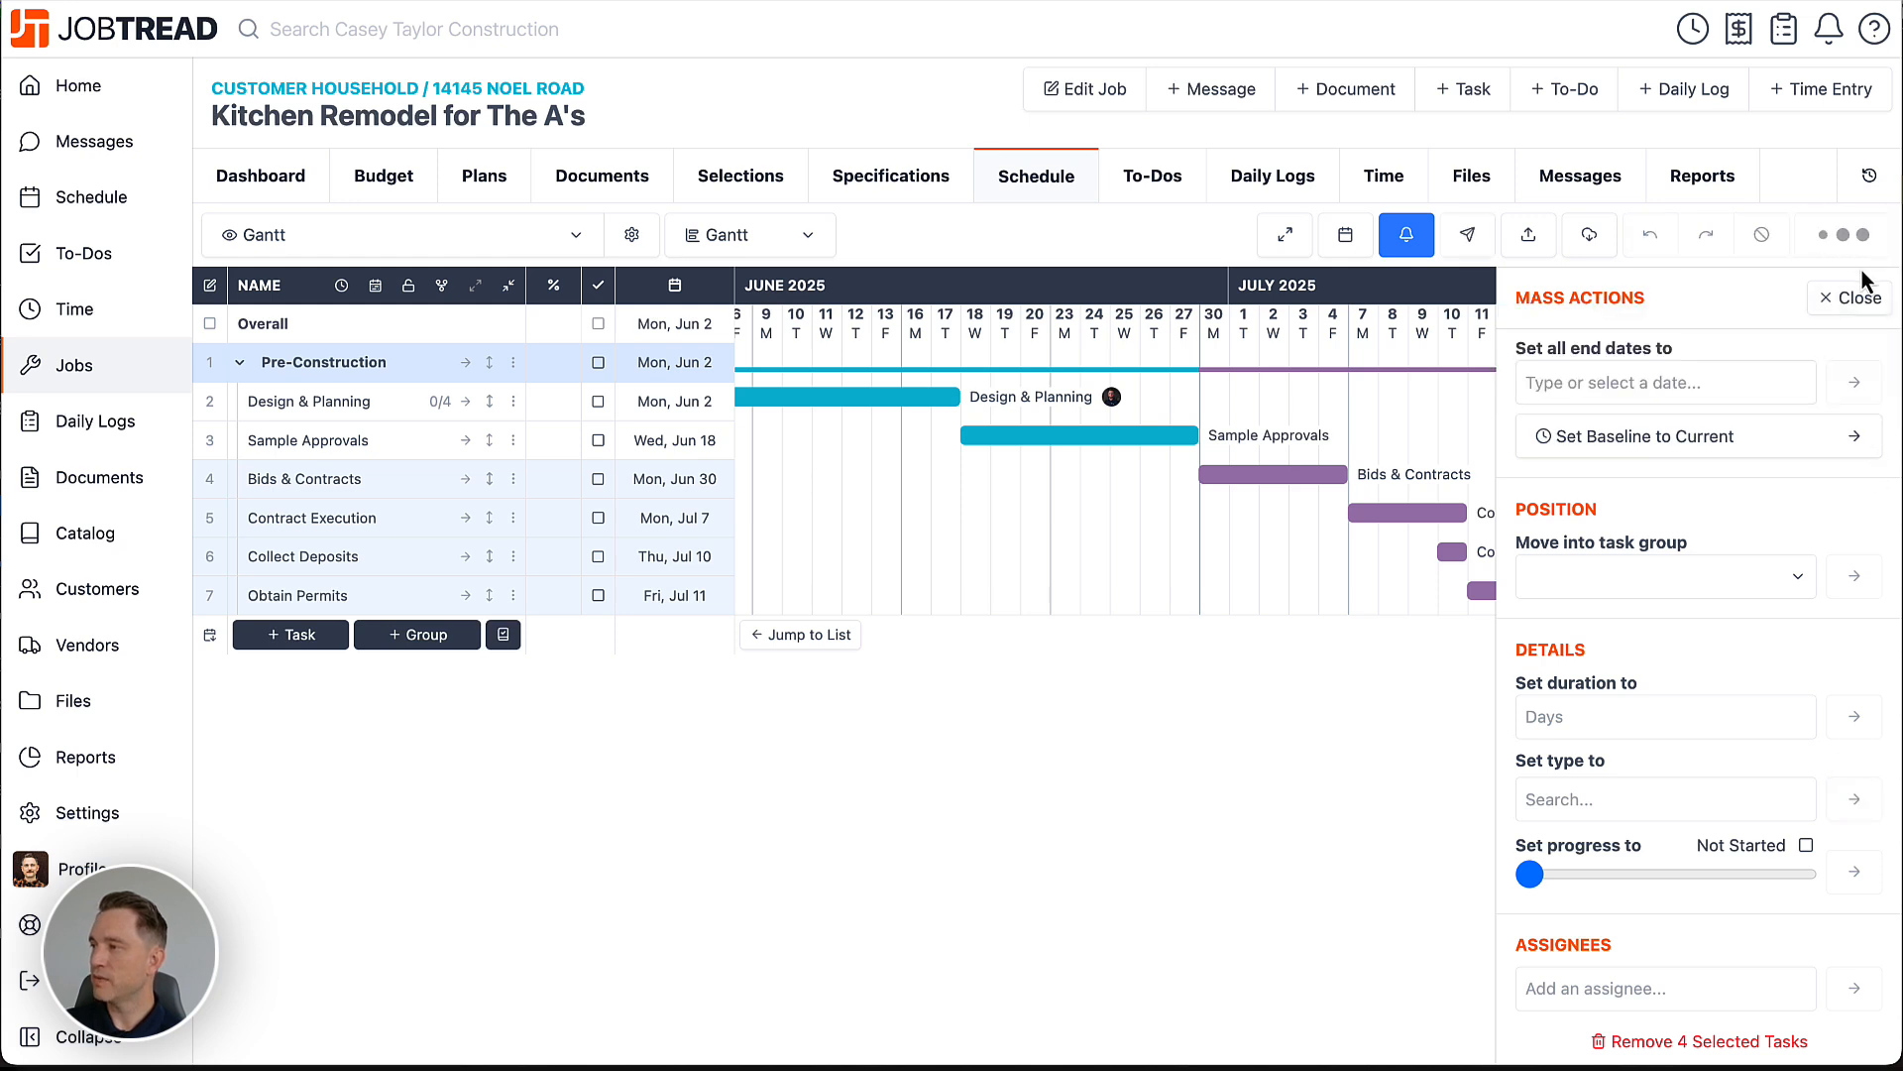
{"action": "left_click", "coordinate": [1854, 298]}
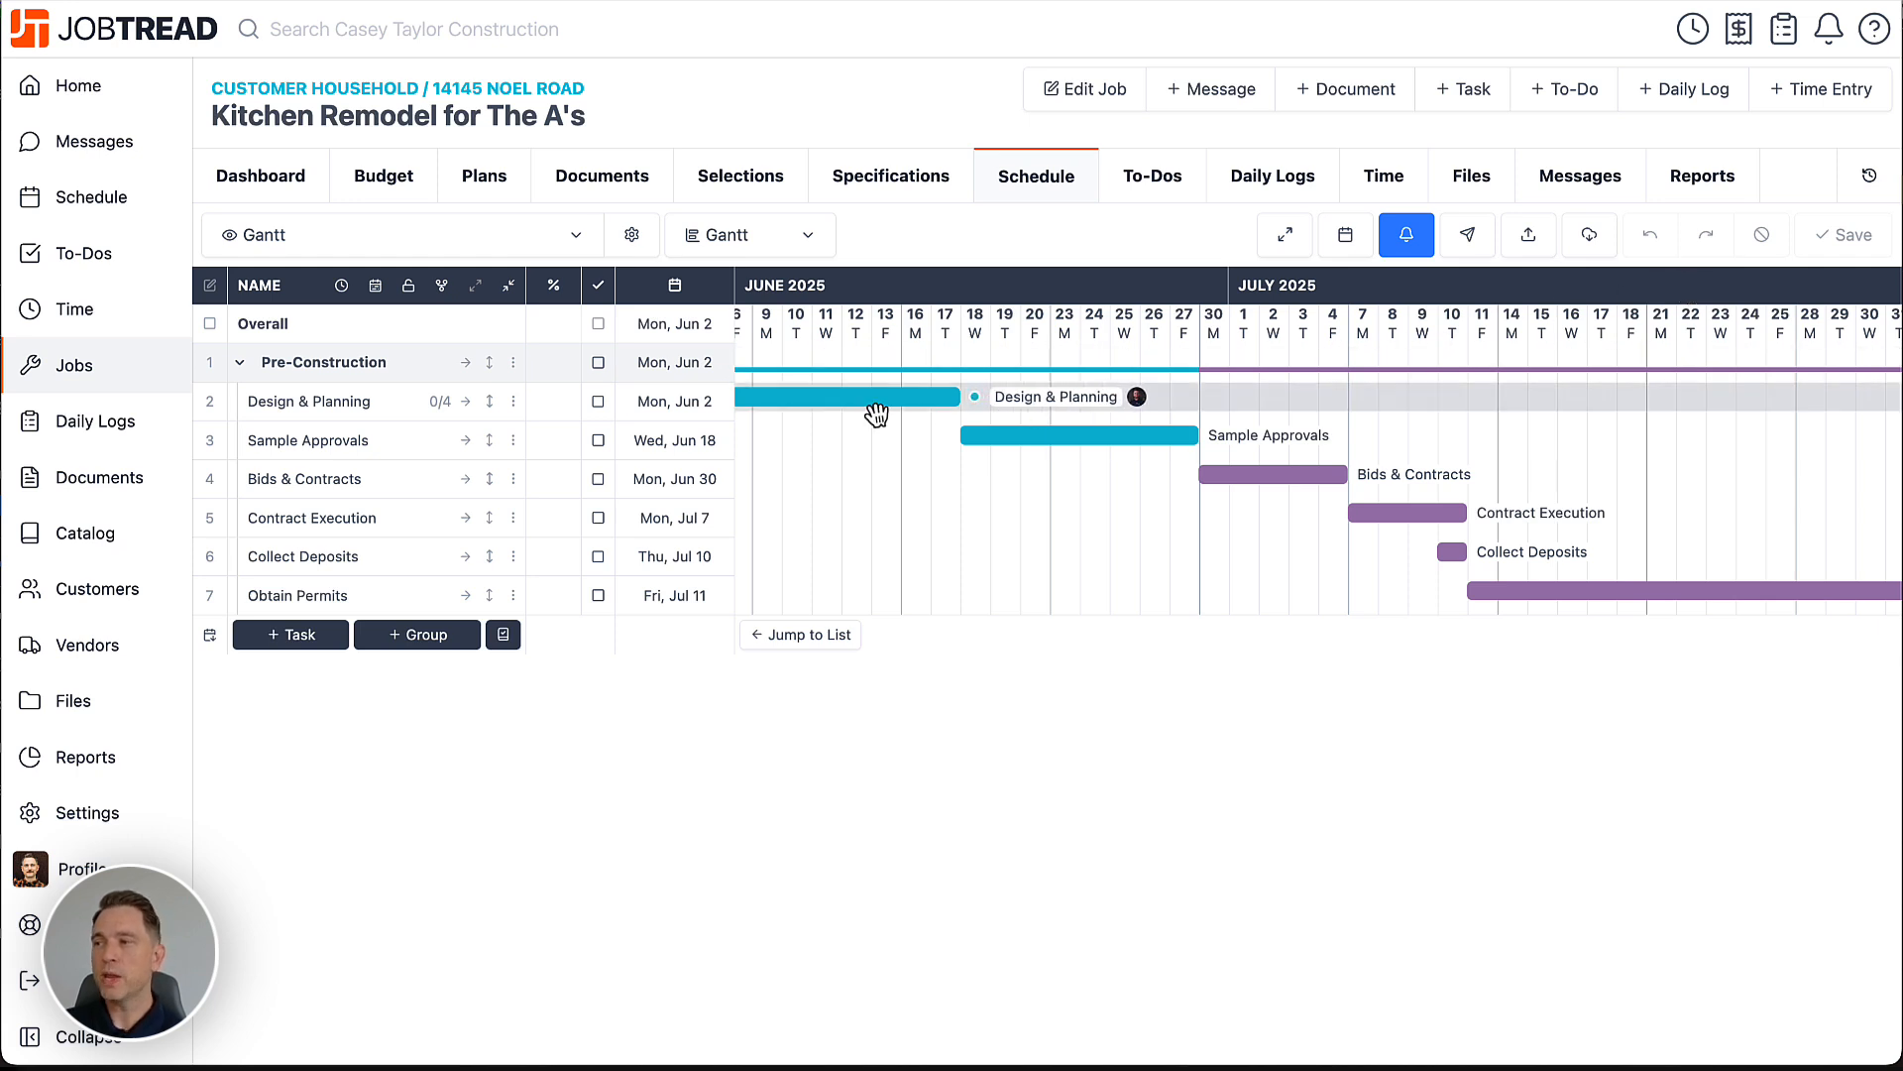
Add Sample Approvals as an after dependent of the Design & Planning task, save the schedule and close the task's details
{"action": "mouse_move", "coordinate": [862, 404]}
{"action": "left_mouse_down"}
{"action": "mouse_move", "coordinate": [926, 407]}
{"action": "mouse_move", "coordinate": [863, 409]}
{"action": "left_mouse_up"}
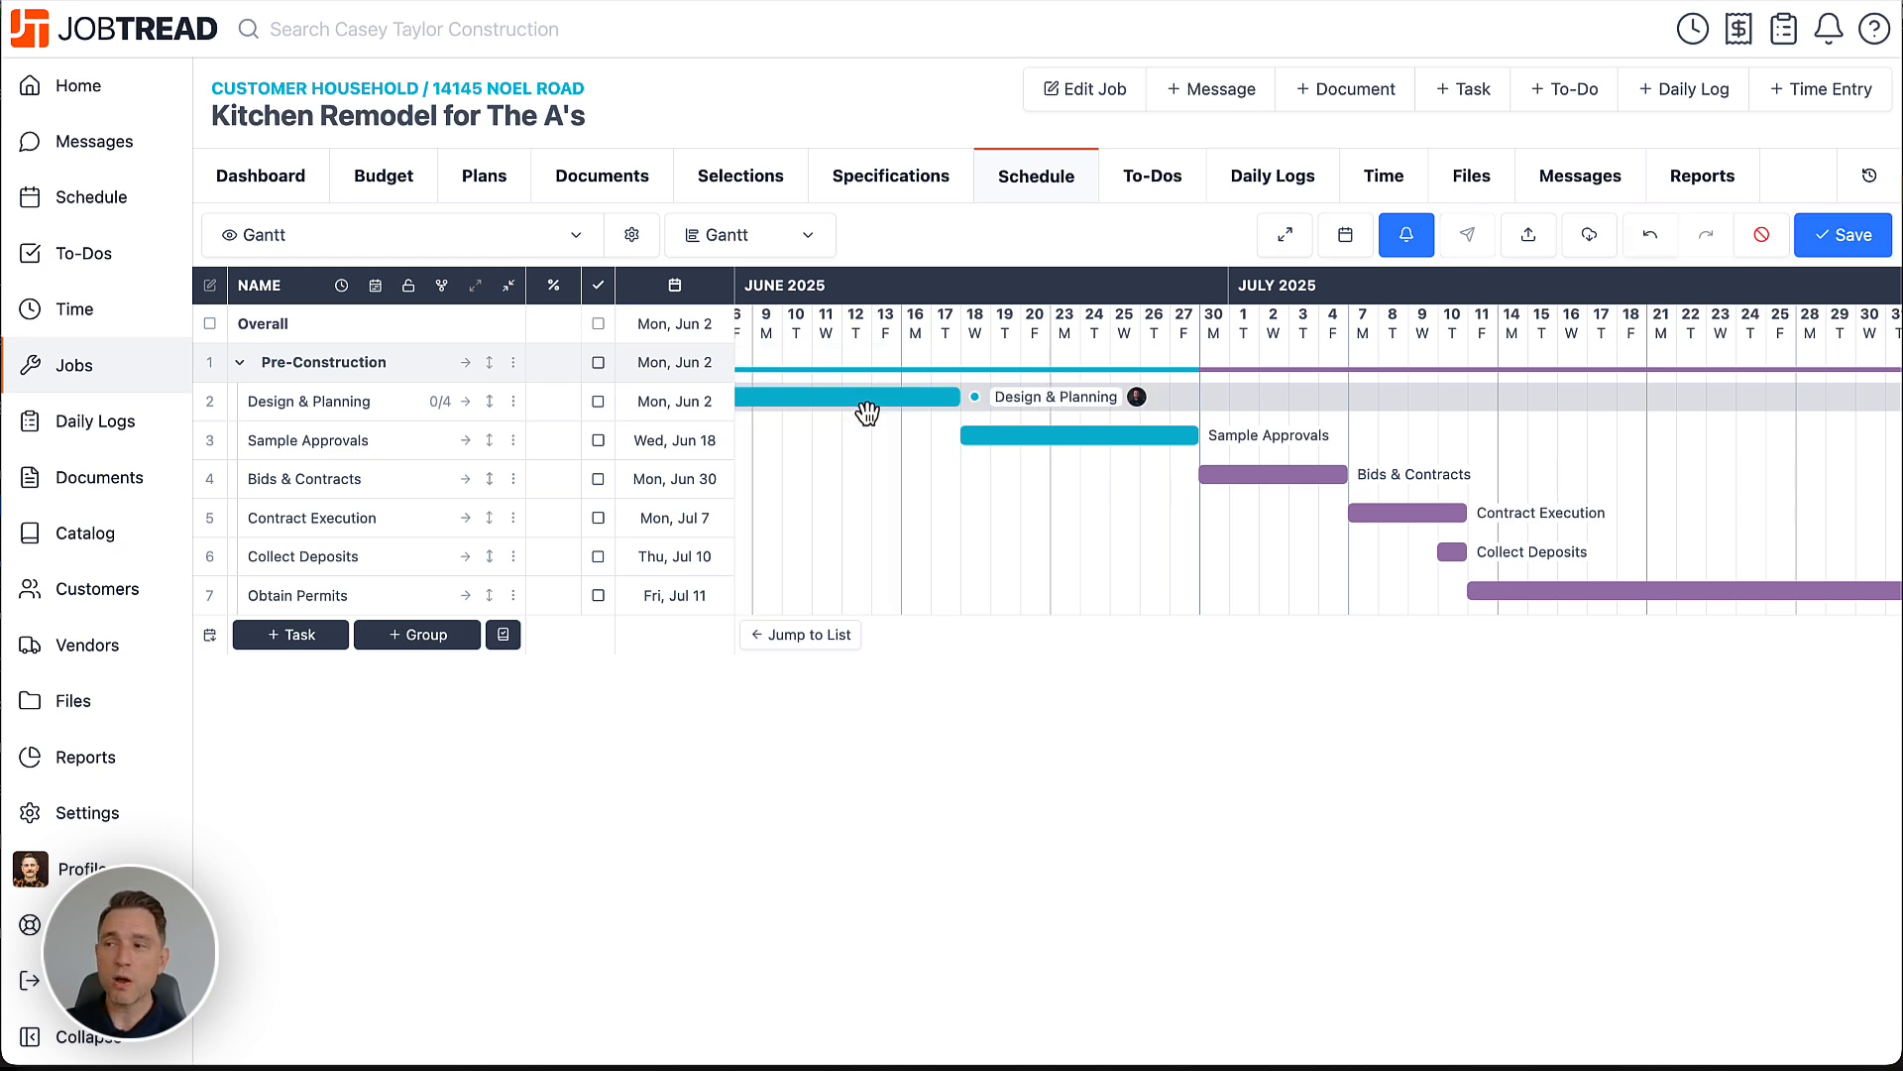
{"action": "left_click", "coordinate": [384, 410]}
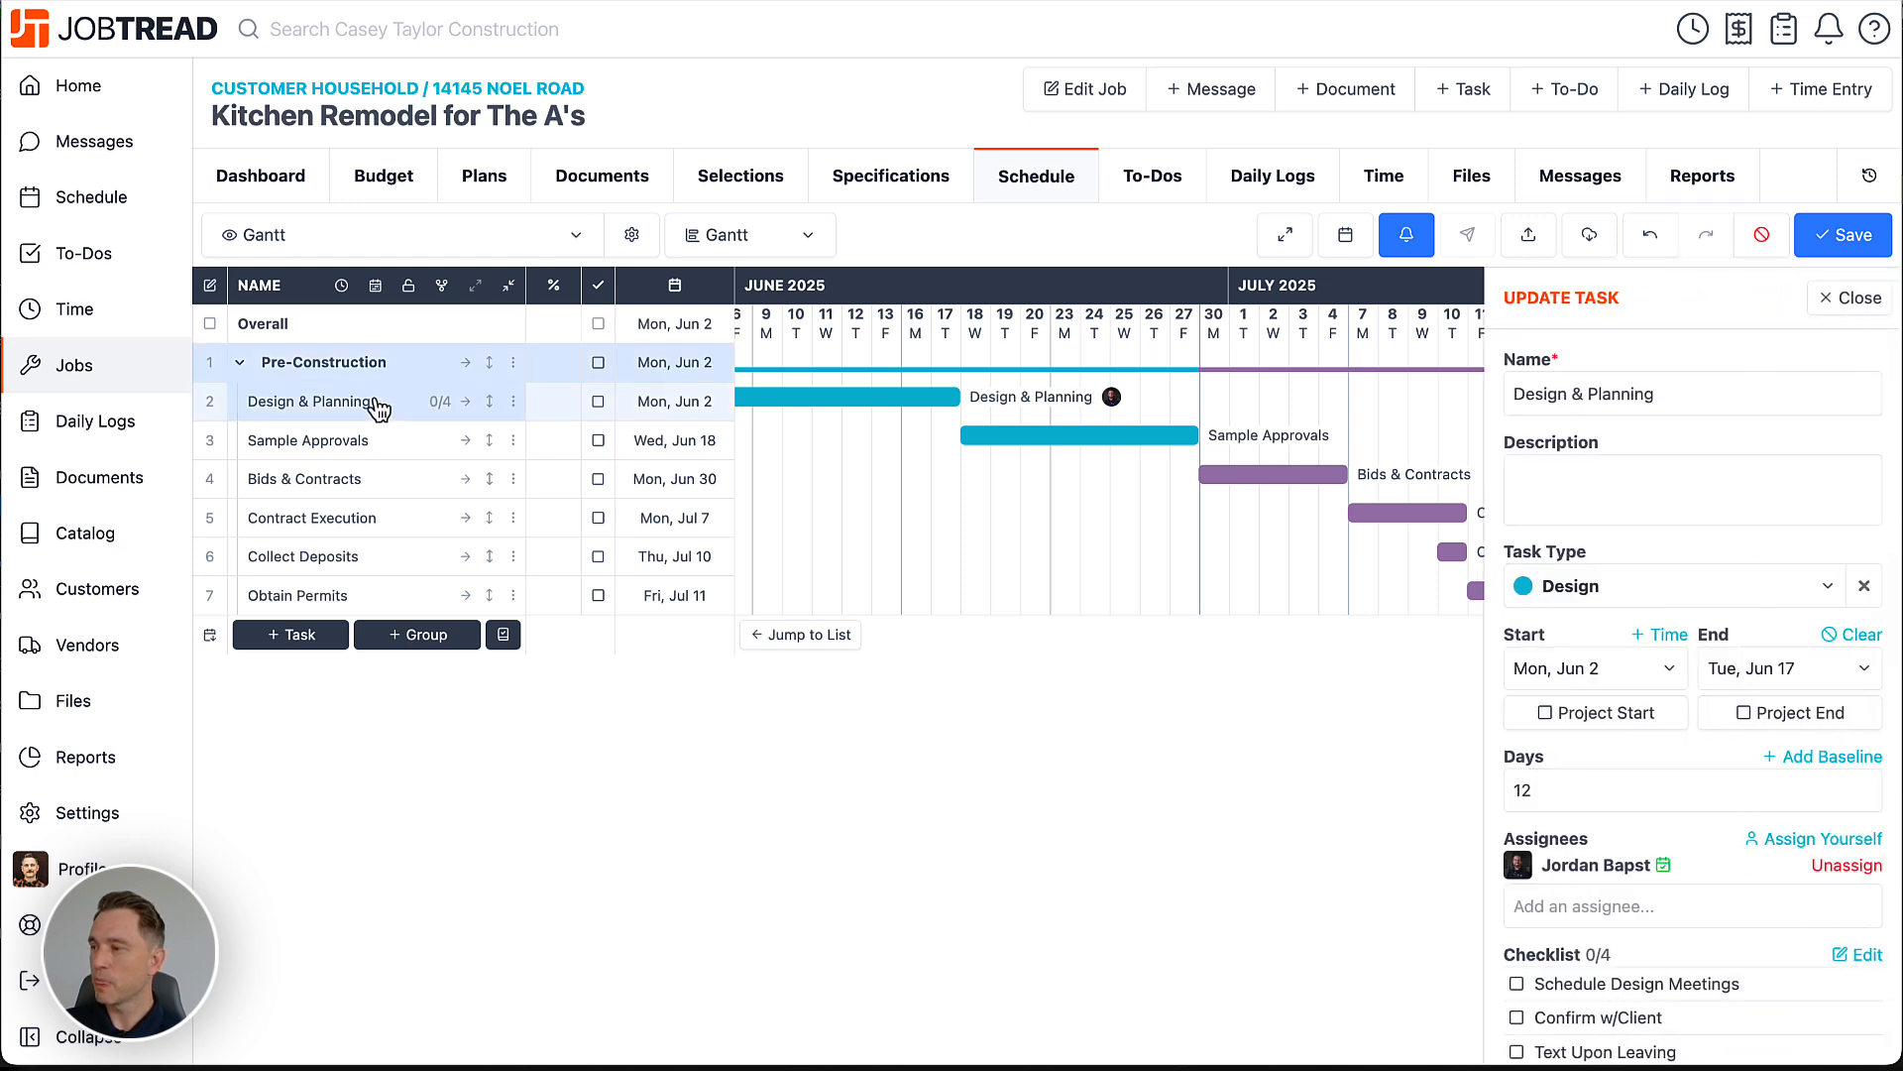
{"action": "scroll", "coordinate": [1667, 793], "scroll_direction": "down", "scroll_amount": 5}
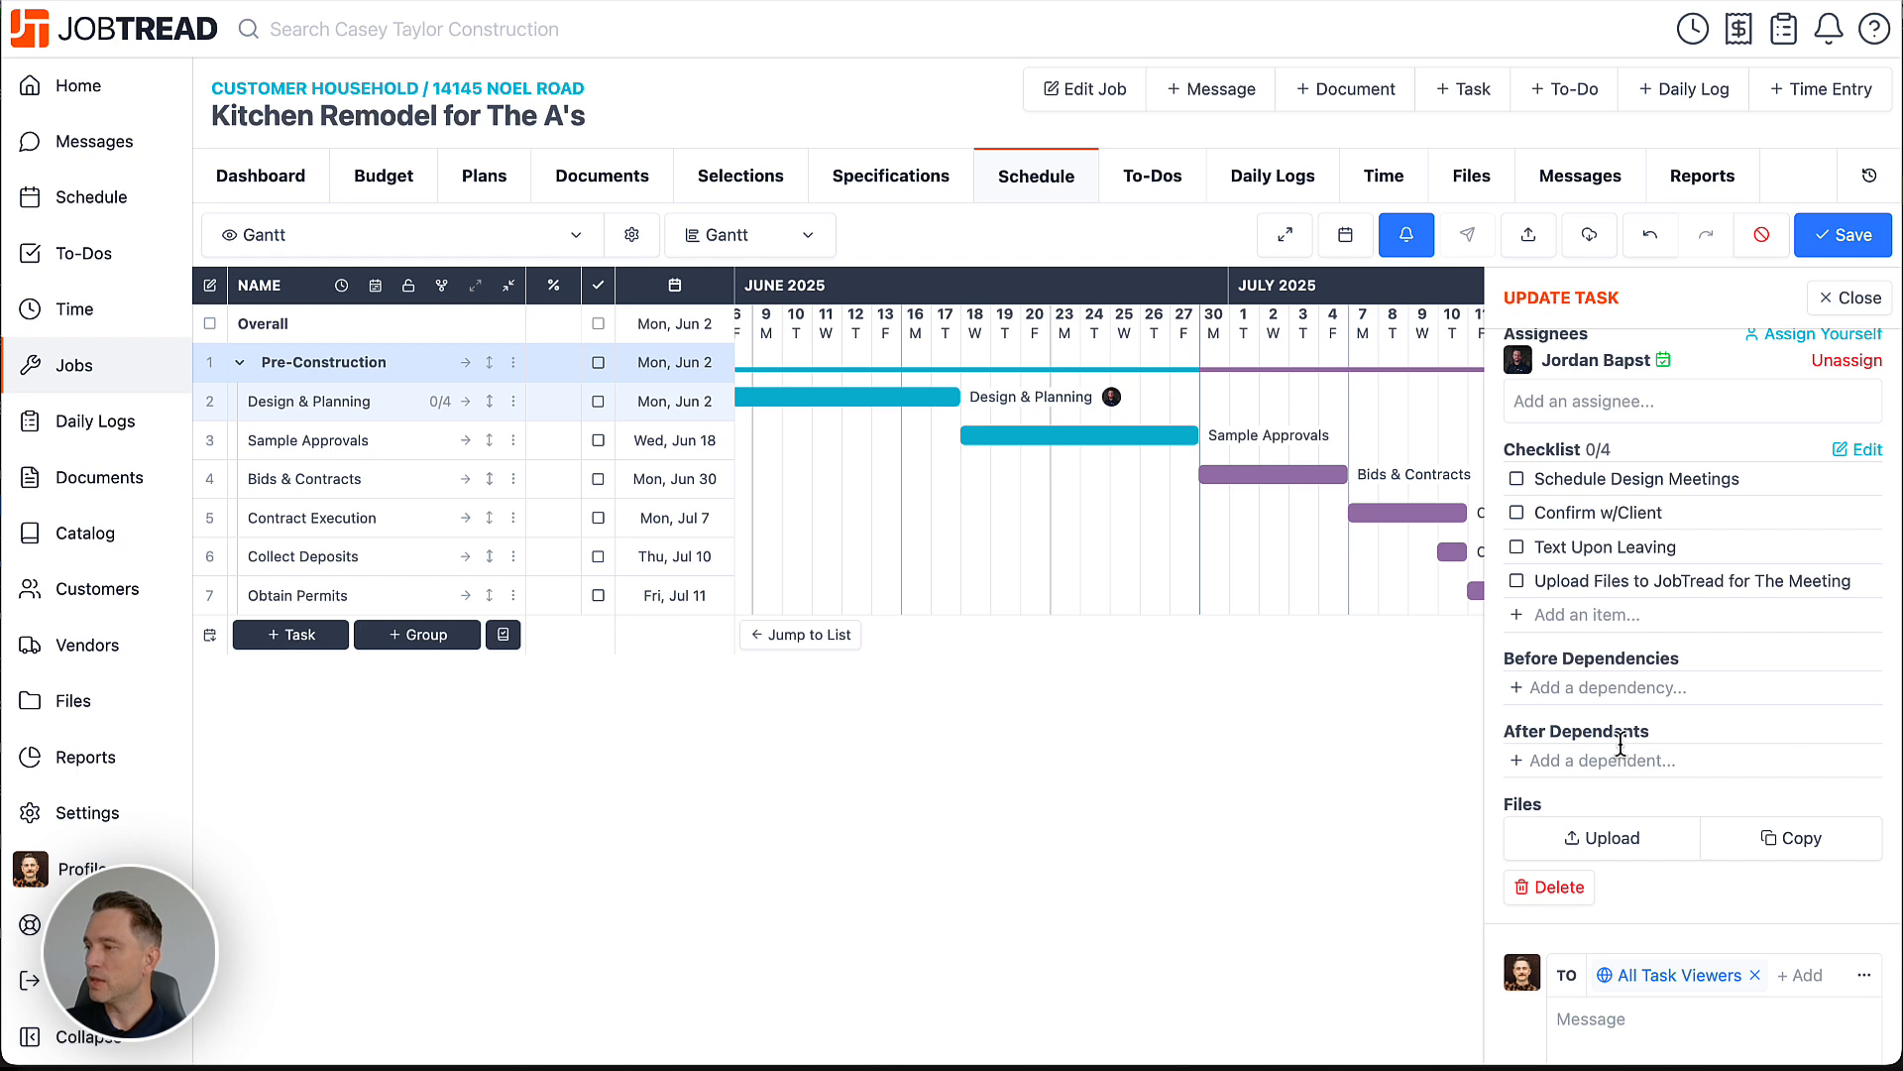
{"action": "left_click", "coordinate": [1618, 758]}
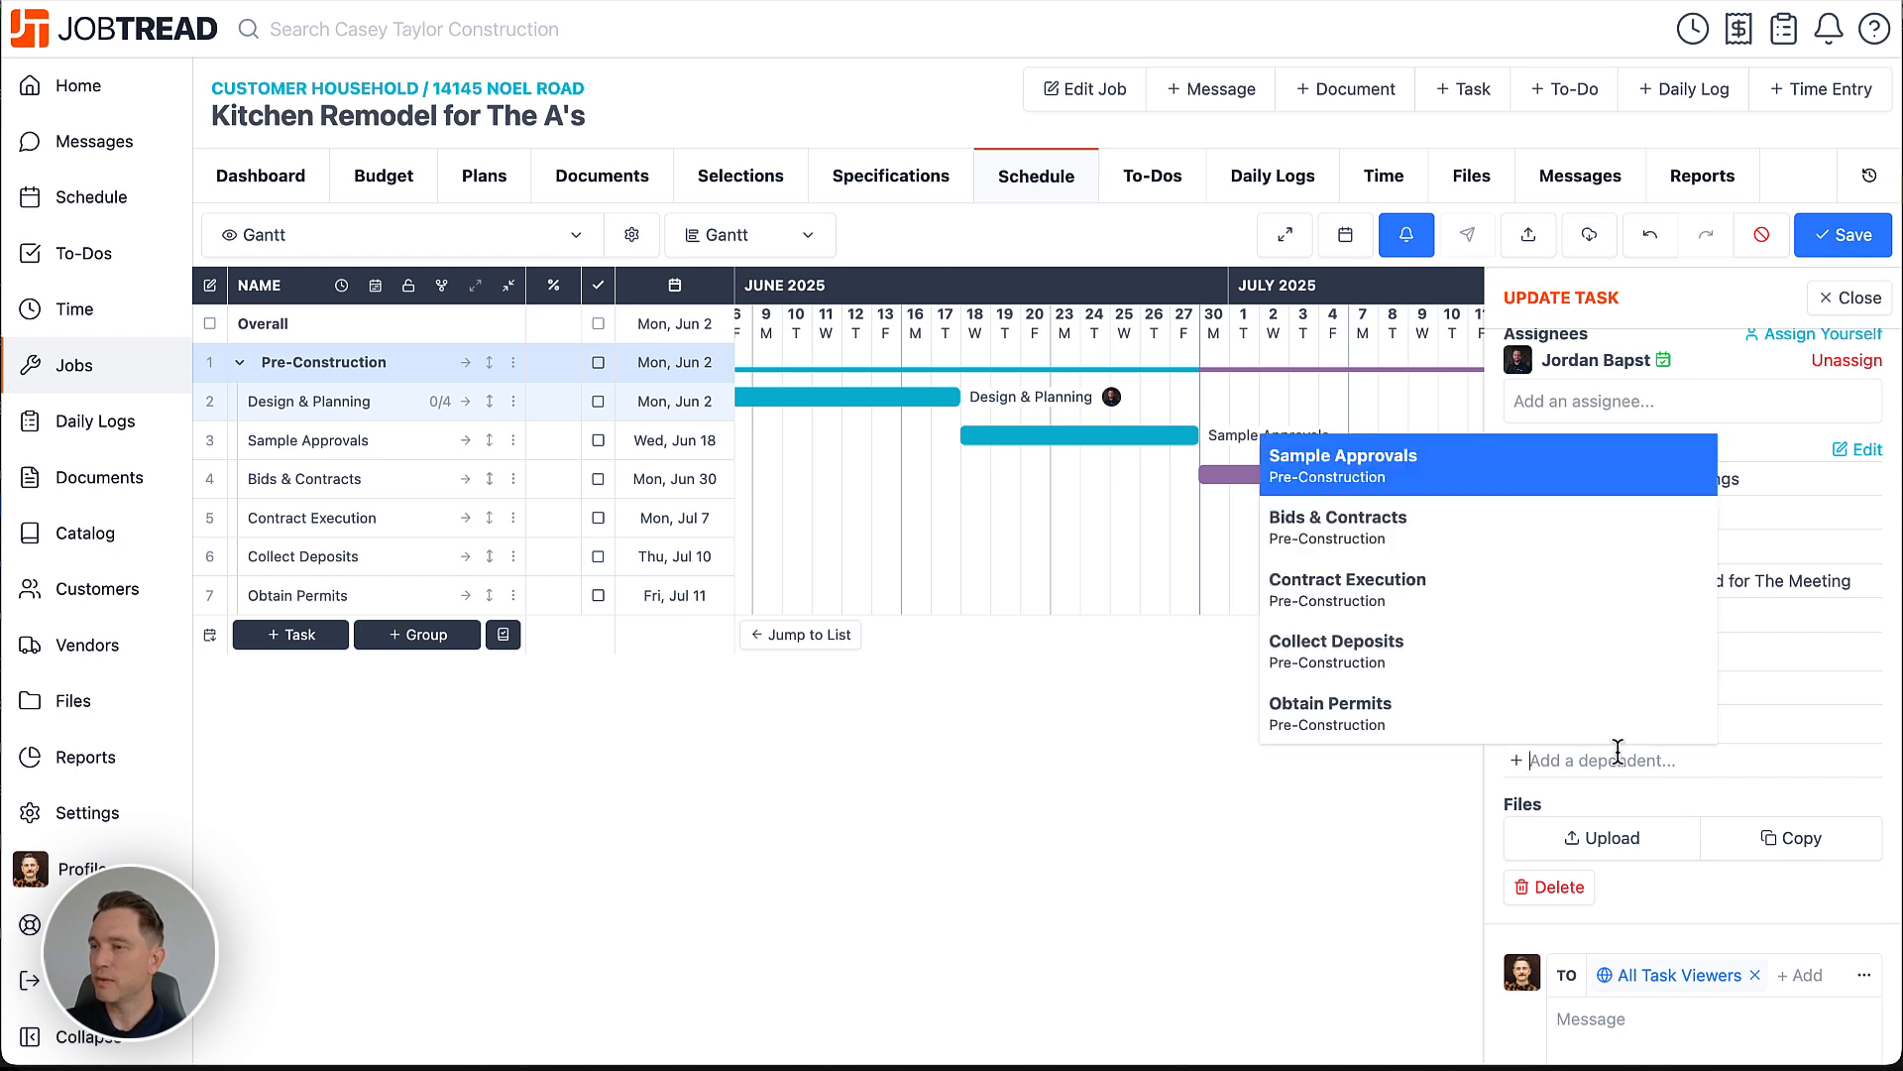
{"action": "left_click", "coordinate": [1511, 474]}
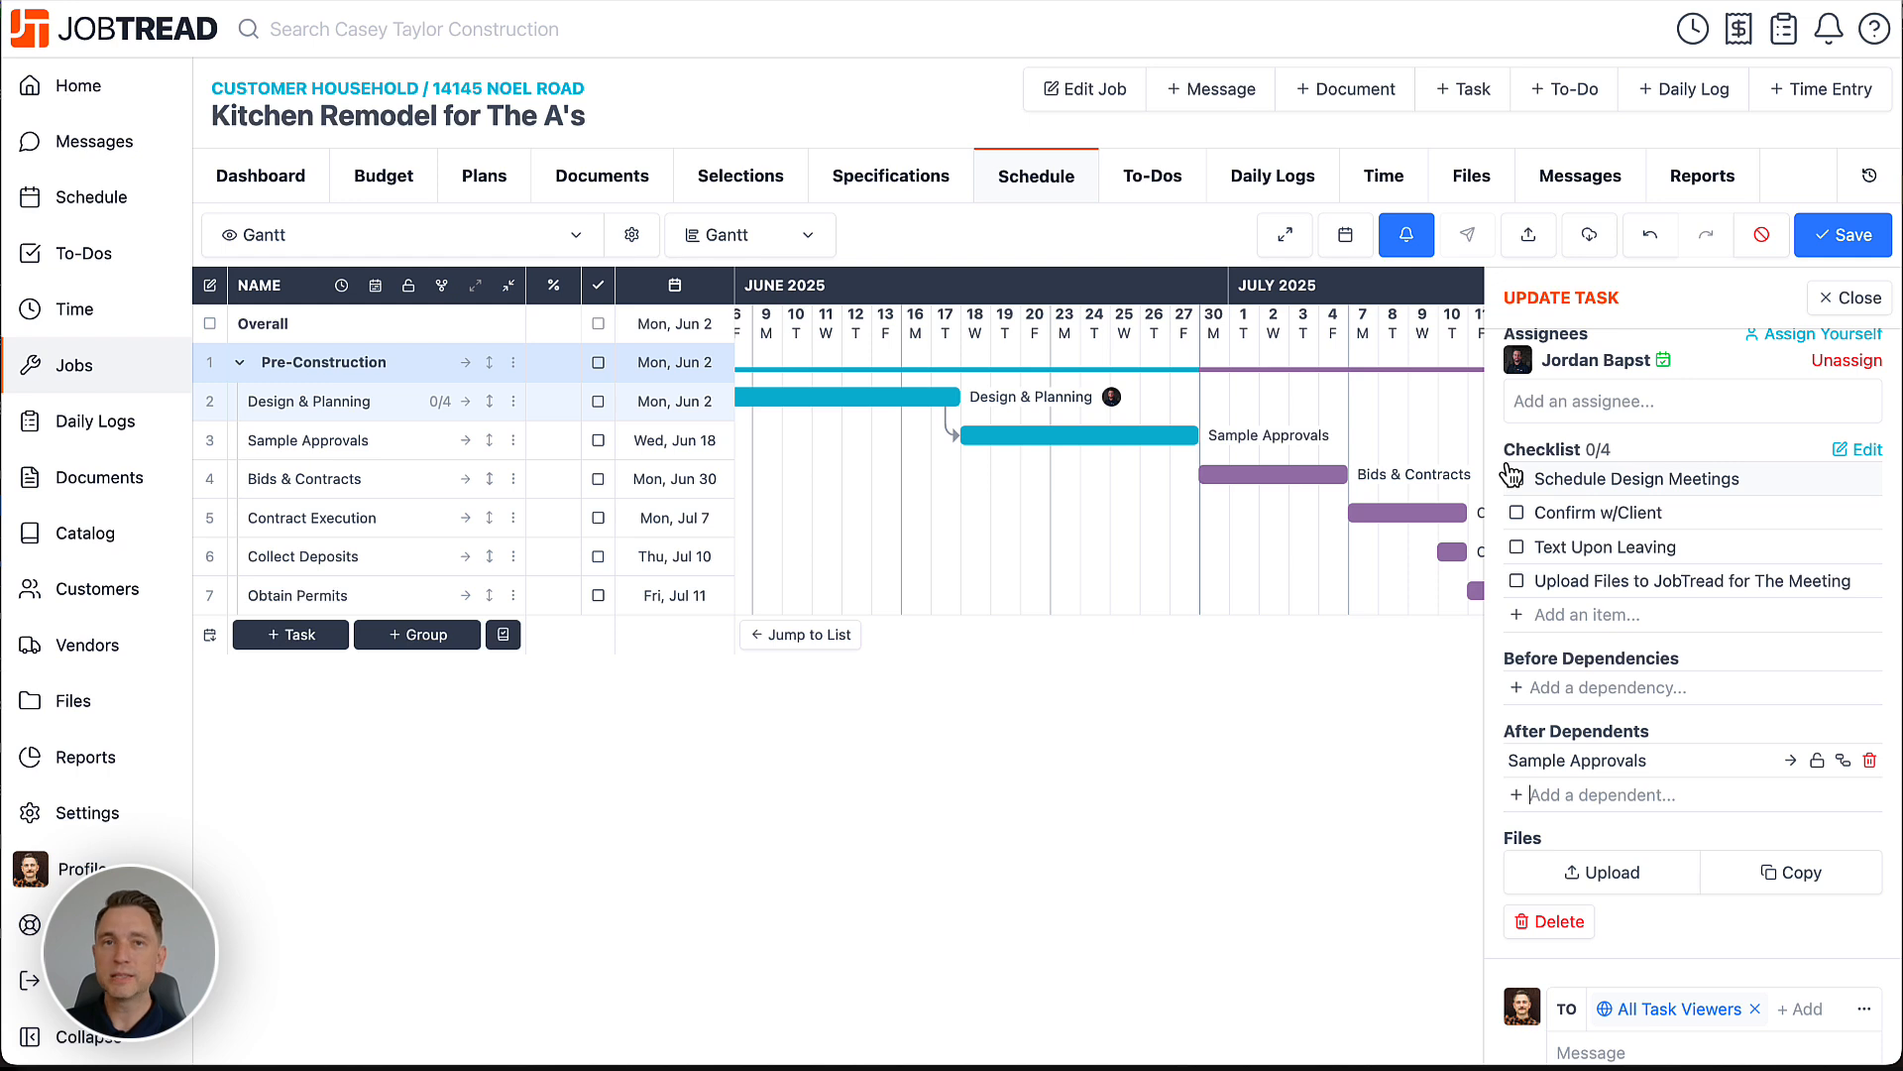
{"action": "left_click", "coordinate": [1856, 236]}
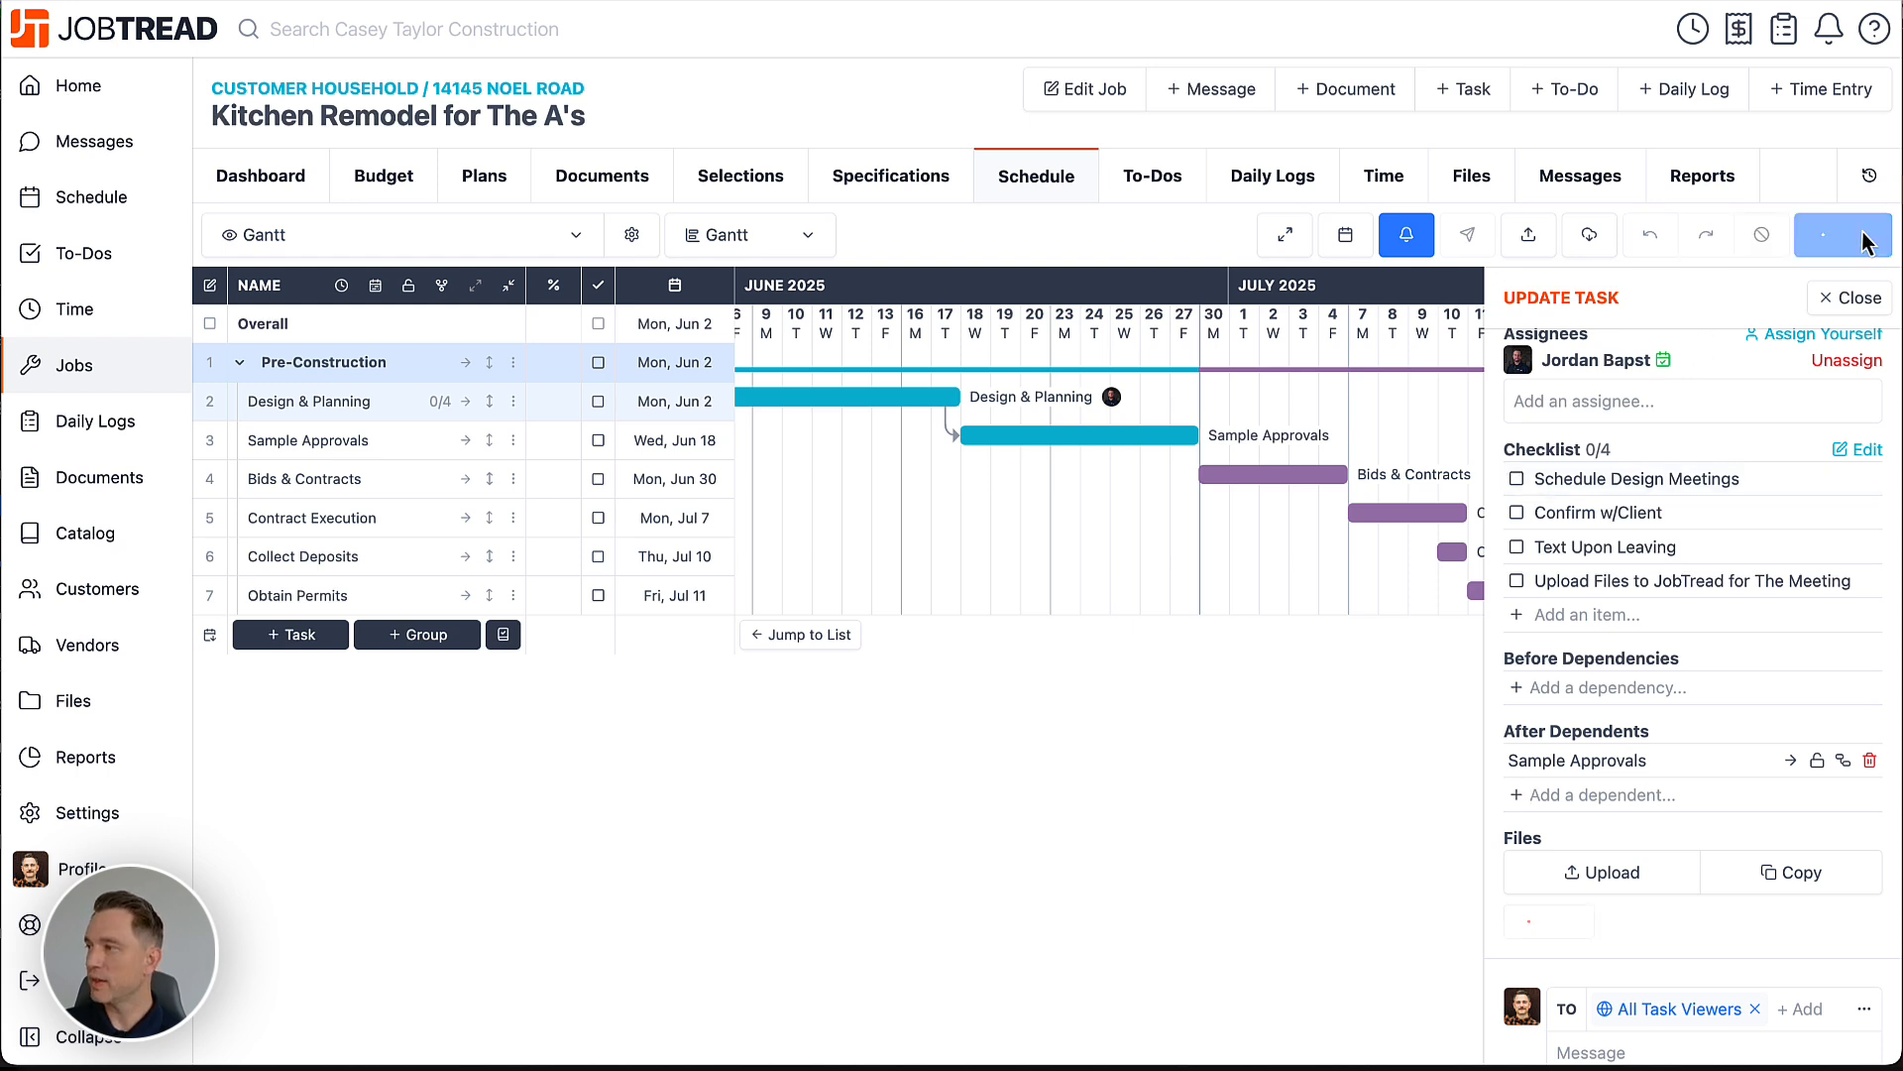
{"action": "left_click", "coordinate": [1861, 301]}
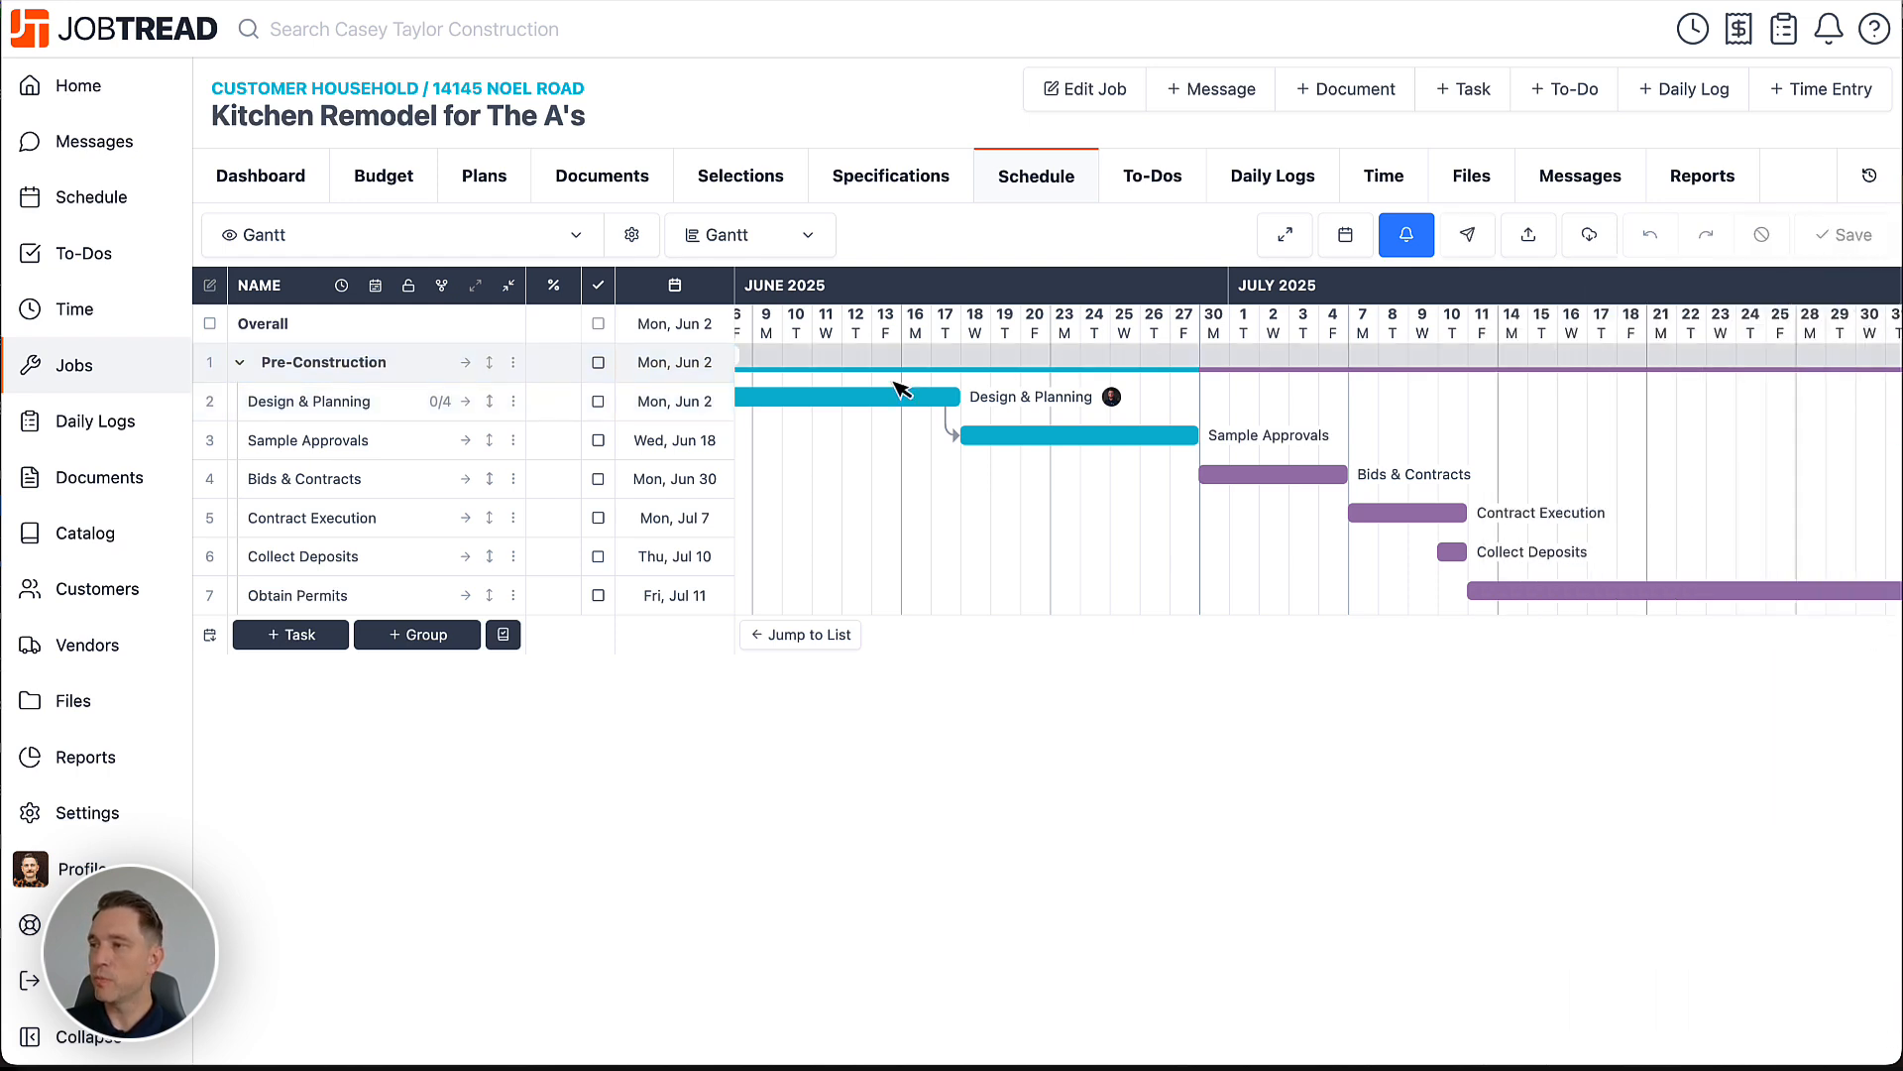
Link the start of Collect Deposits to the start of Contract Execution with Preserve Lag Time enabled, and save the schedule
{"action": "mouse_move", "coordinate": [788, 410]}
{"action": "left_mouse_down"}
{"action": "mouse_move", "coordinate": [875, 407]}
{"action": "mouse_move", "coordinate": [786, 410]}
{"action": "left_mouse_up"}
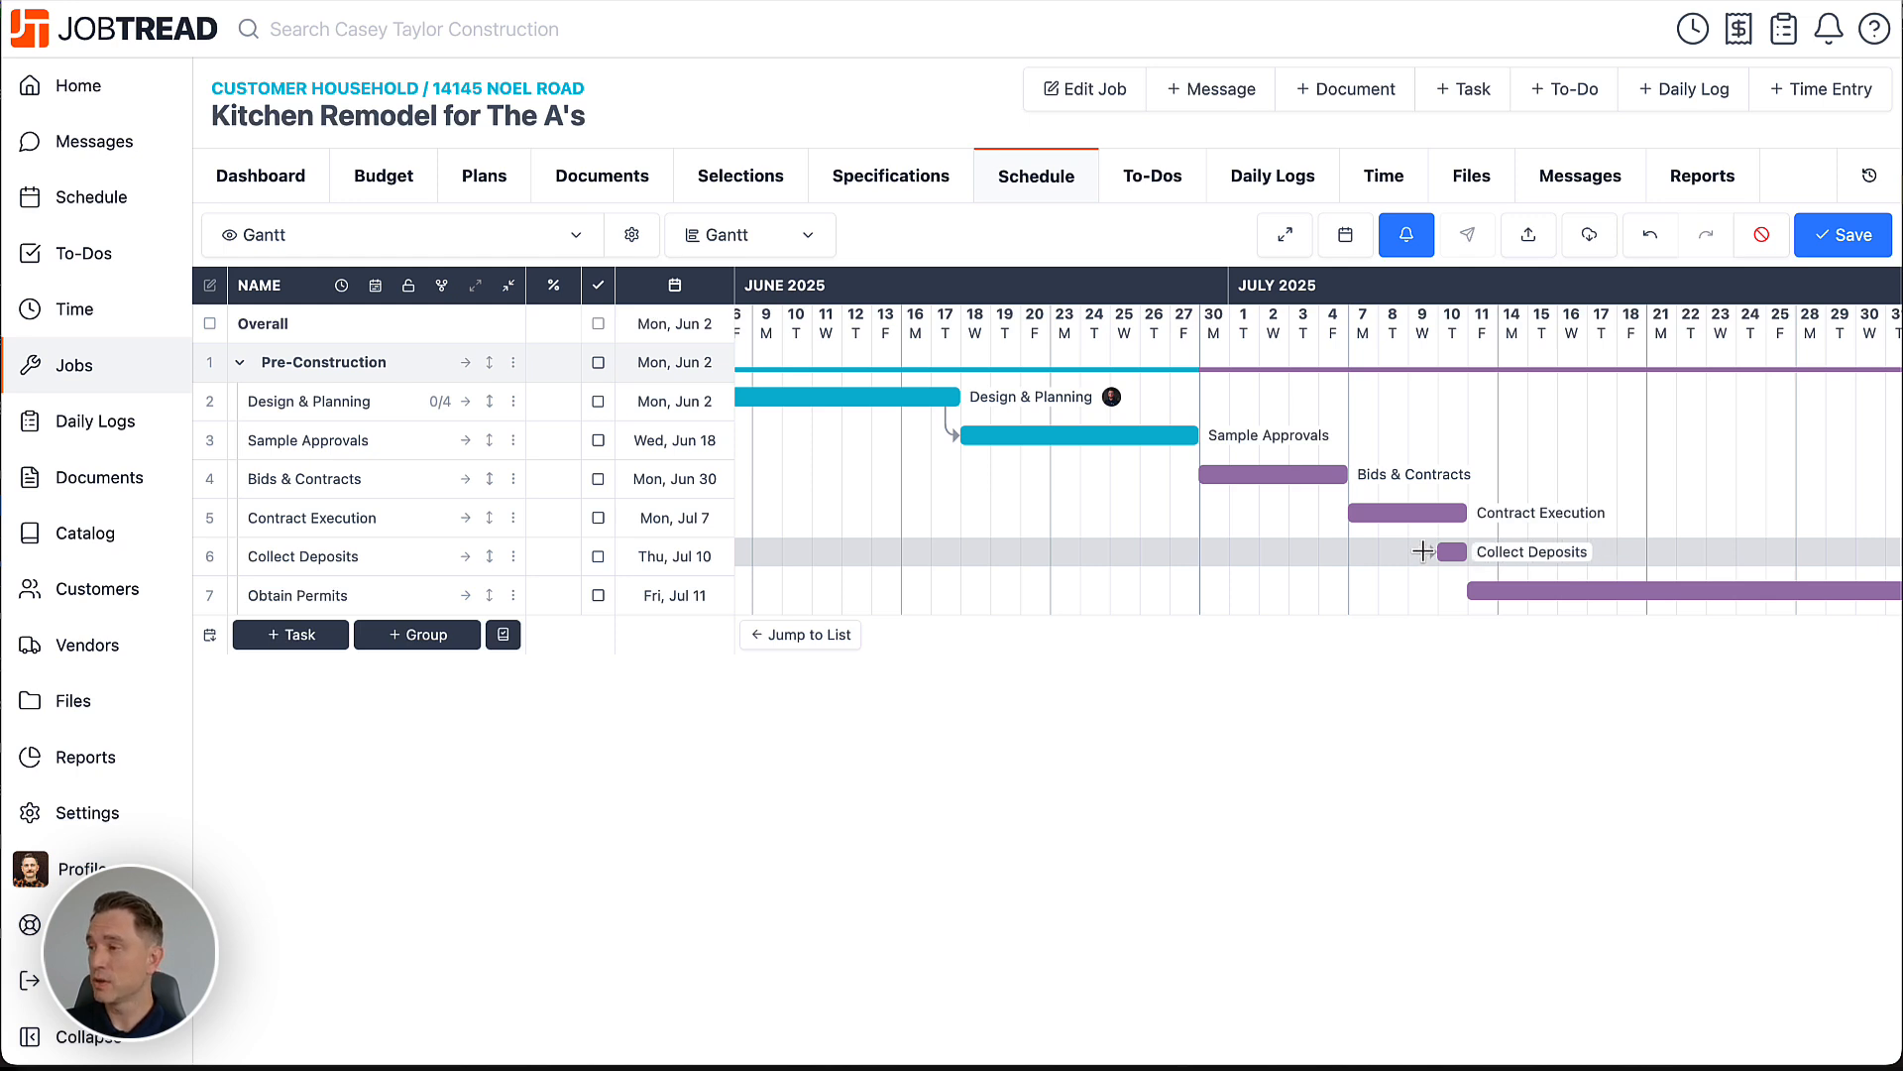
{"action": "left_click_drag", "start_coordinate": [1423, 551], "coordinate": [1378, 521]}
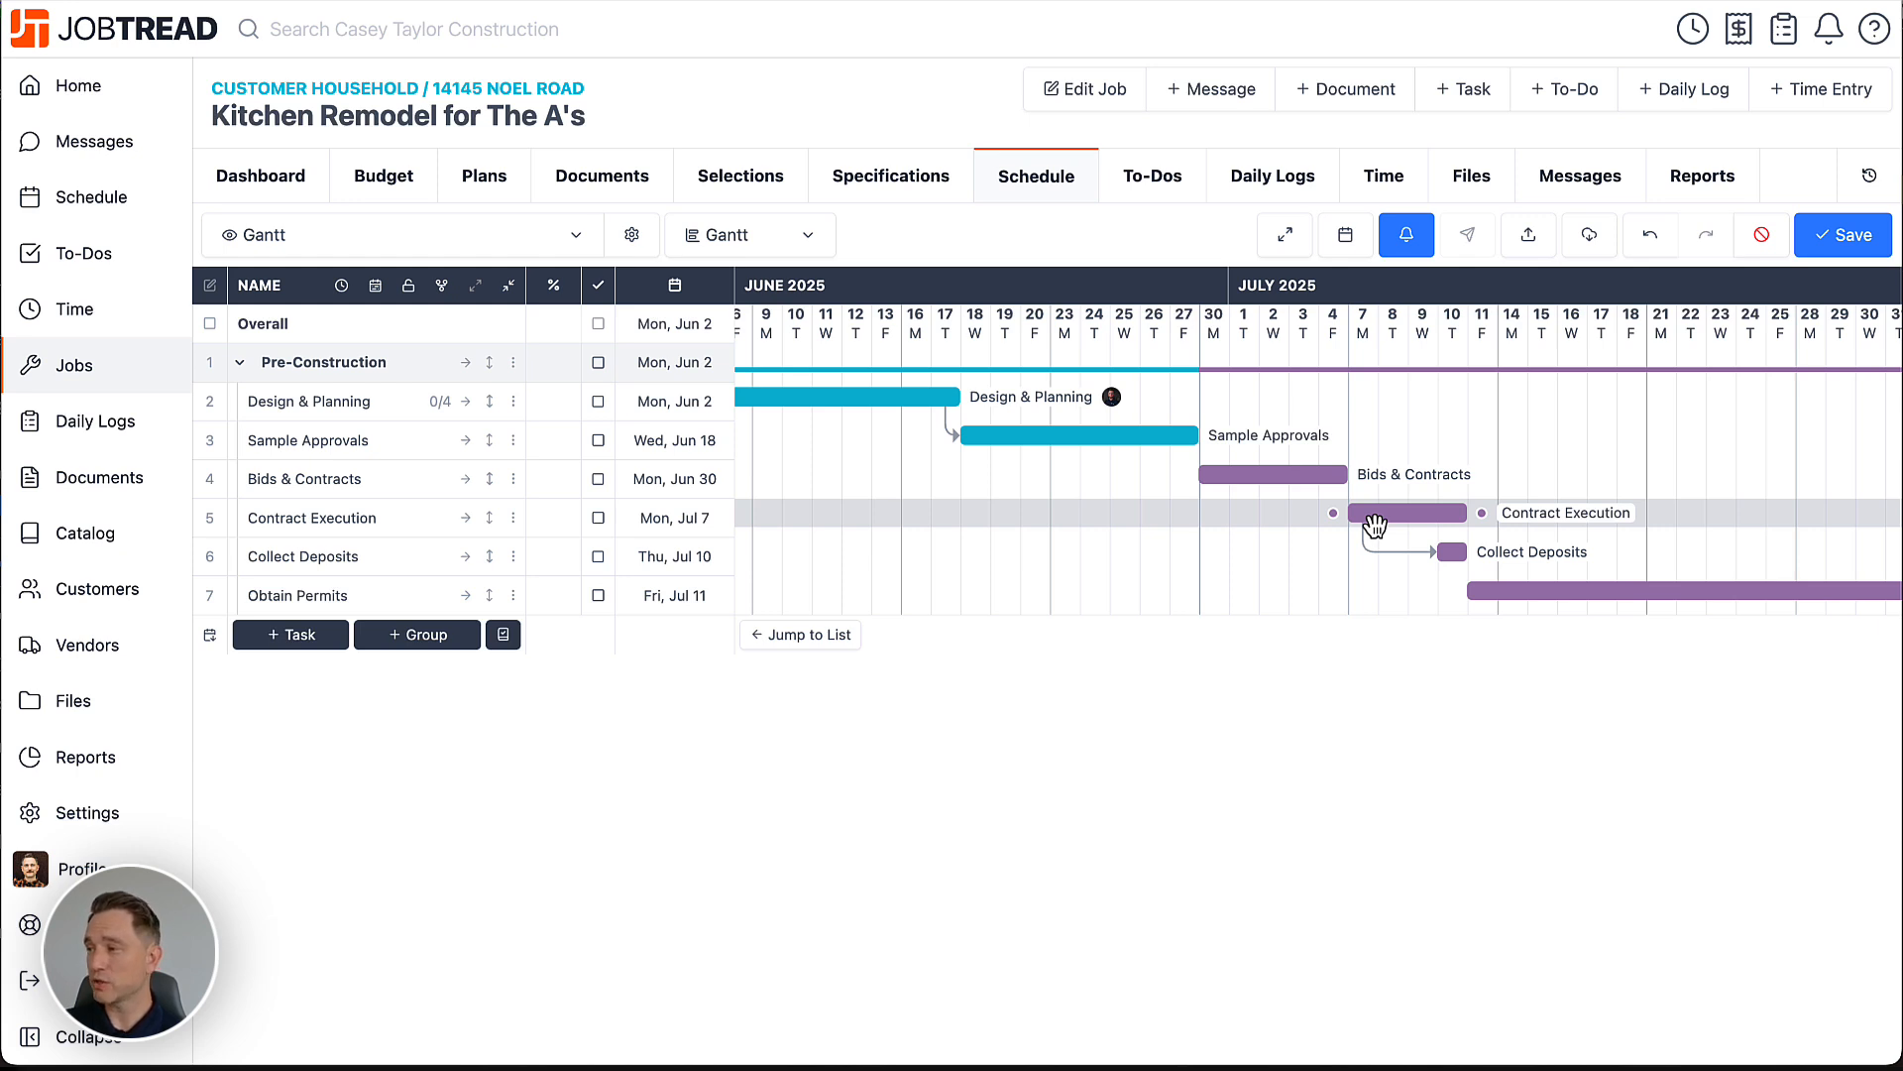
{"action": "left_click", "coordinate": [1454, 561]}
{"action": "scroll", "coordinate": [1606, 698], "scroll_direction": "down", "scroll_amount": 1}
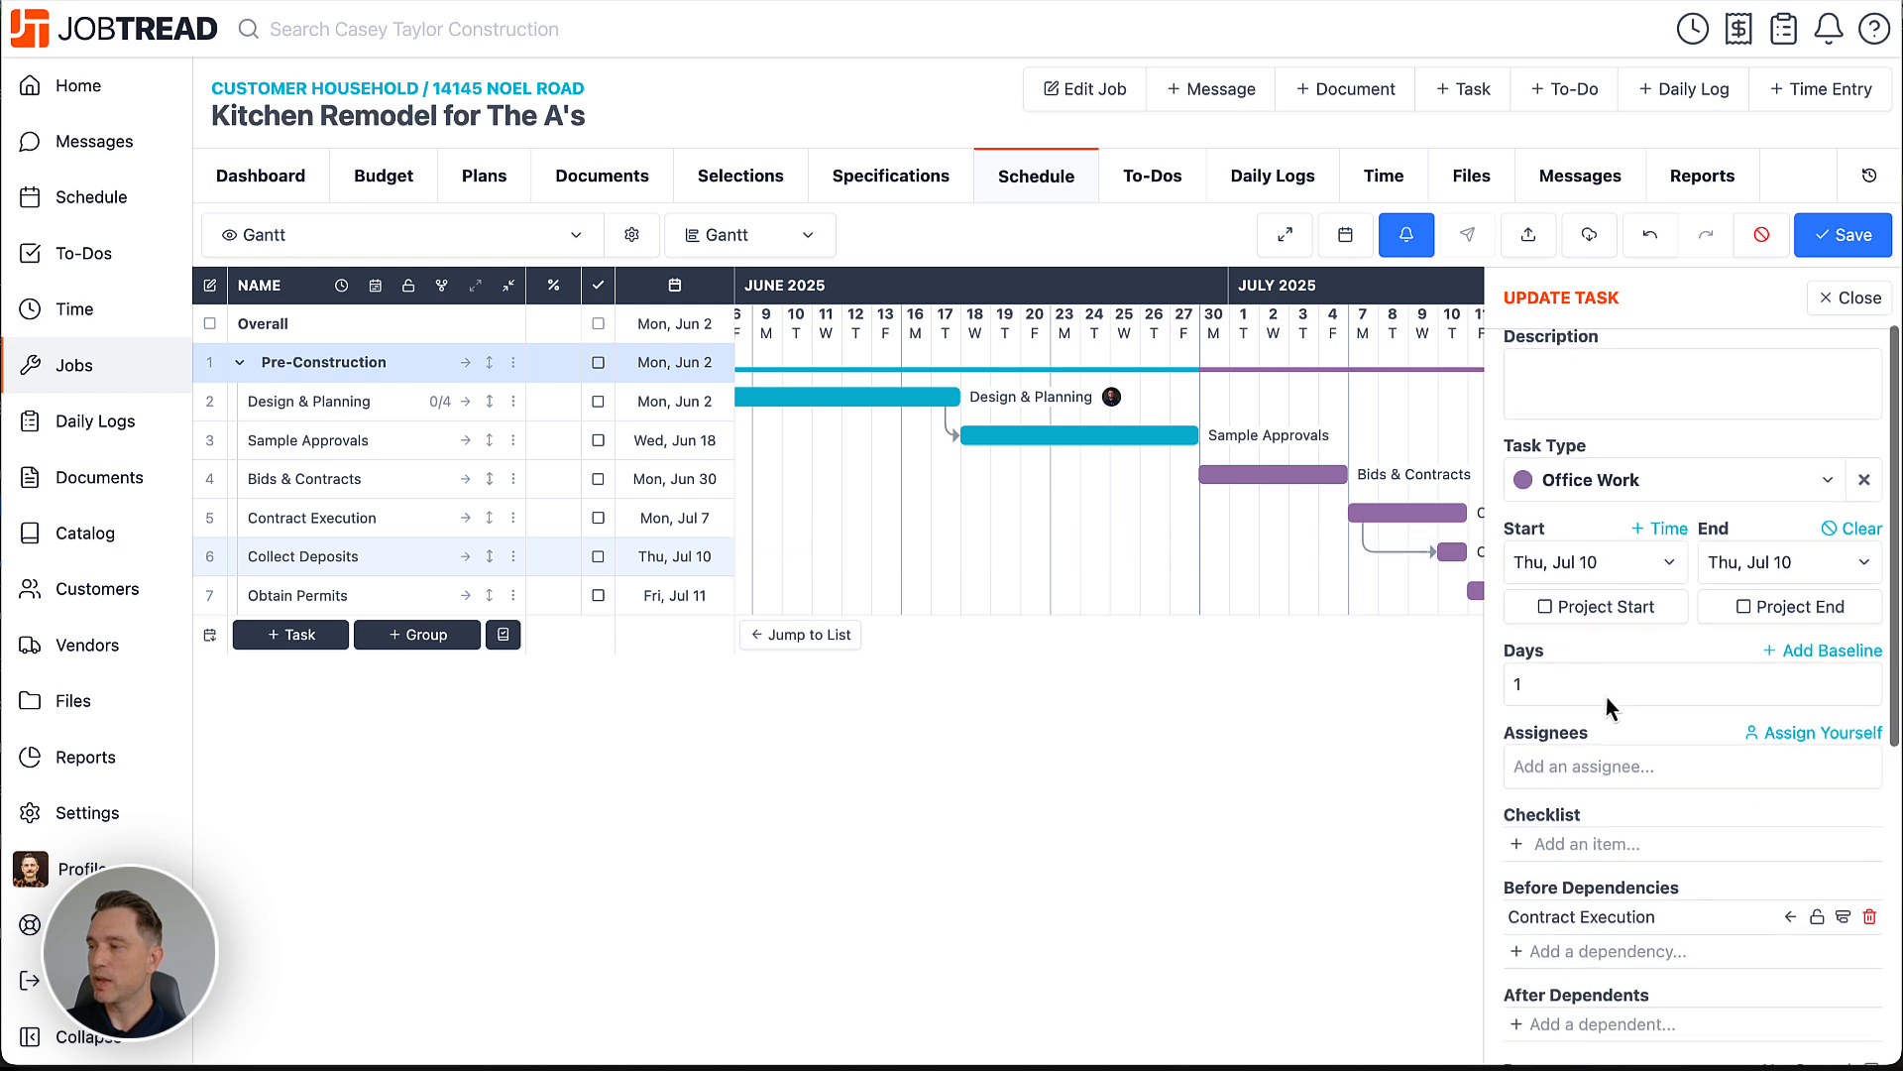
{"action": "scroll", "coordinate": [1606, 698], "scroll_direction": "down", "scroll_amount": 2}
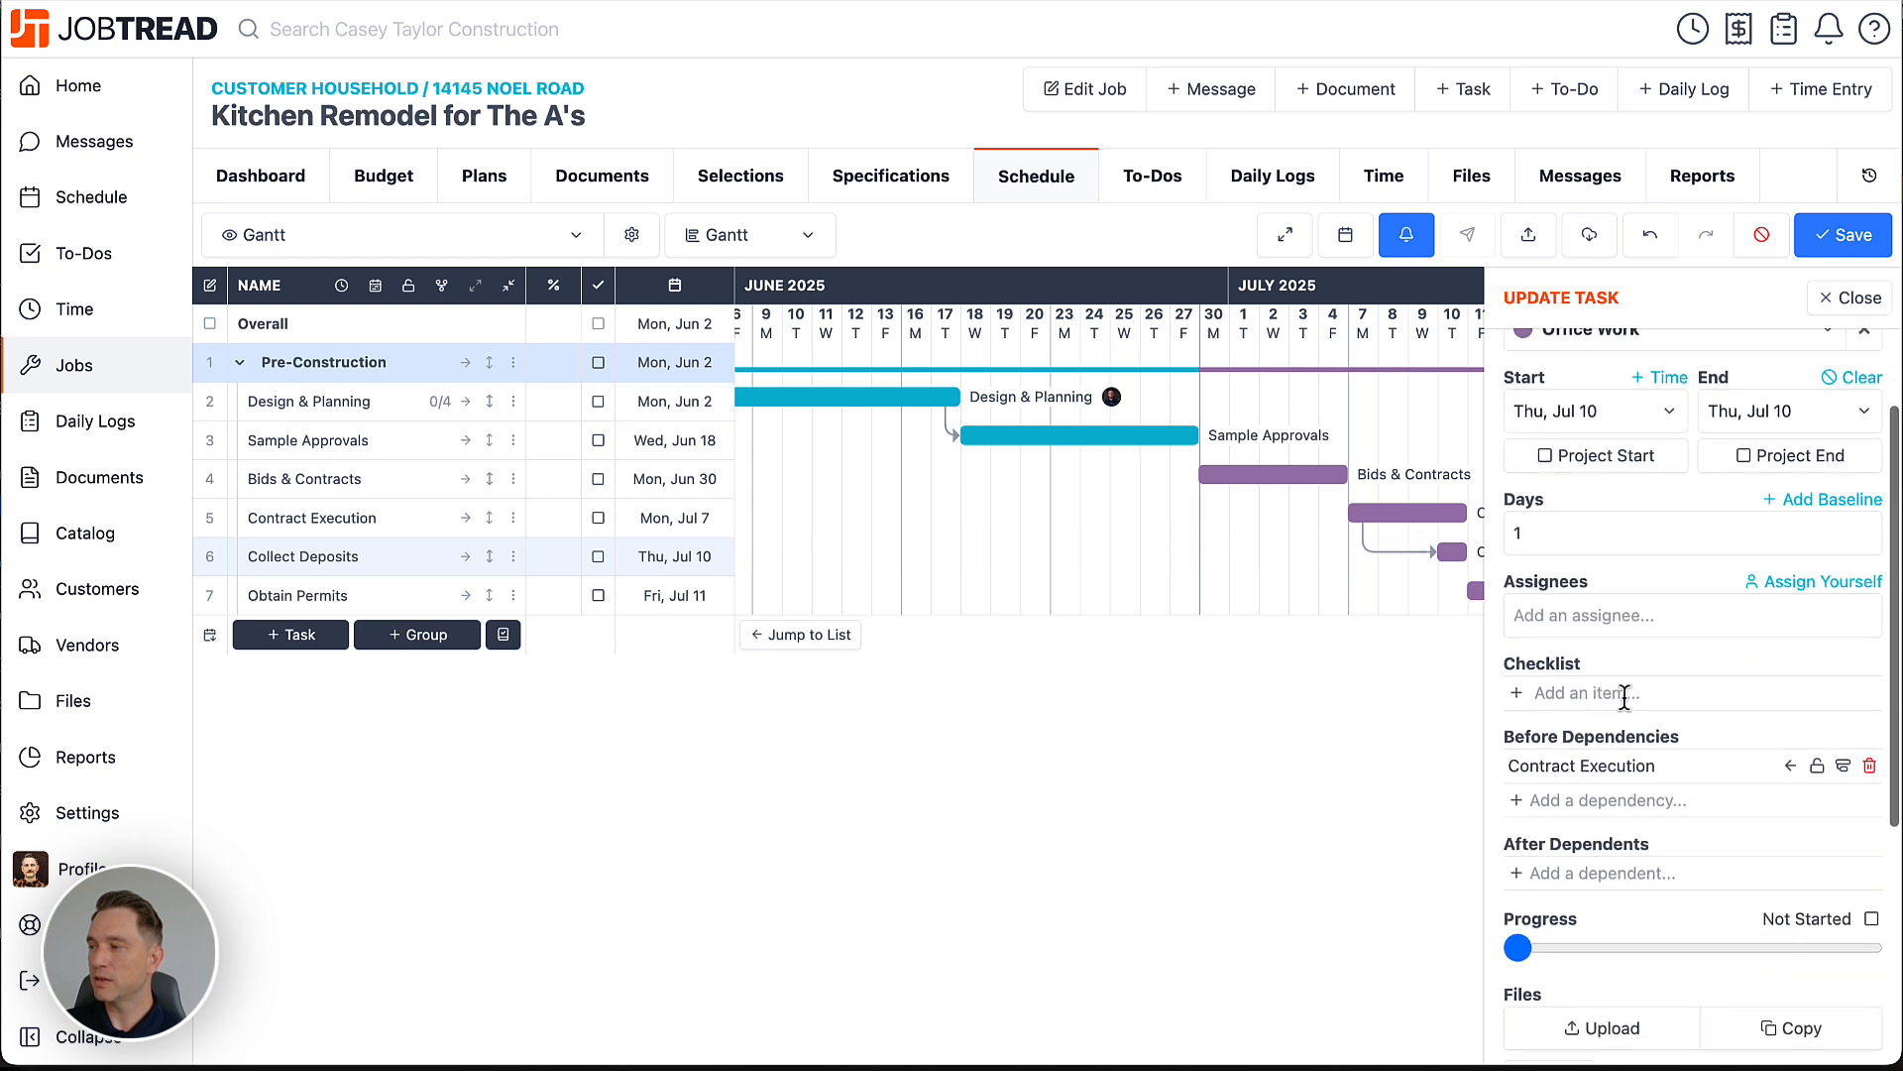
{"action": "left_click", "coordinate": [1818, 768]}
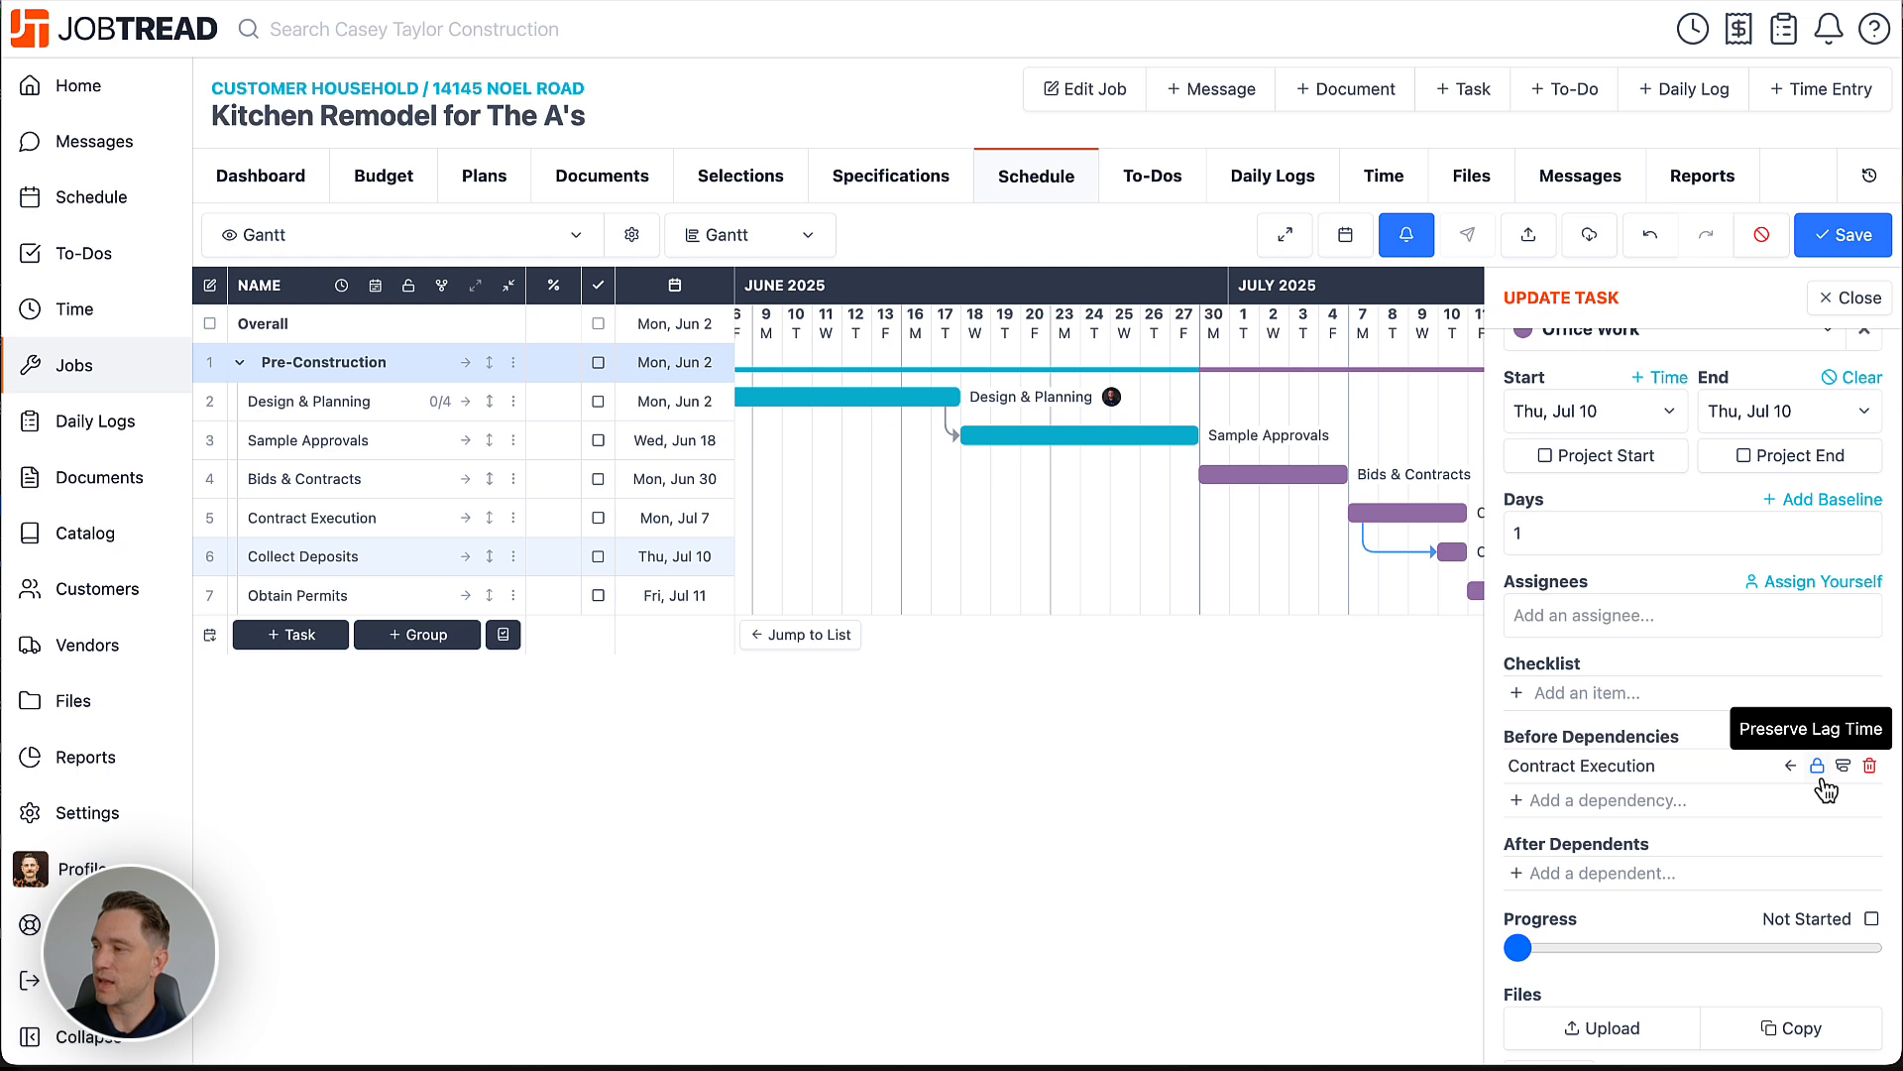
{"action": "left_click", "coordinate": [1852, 234]}
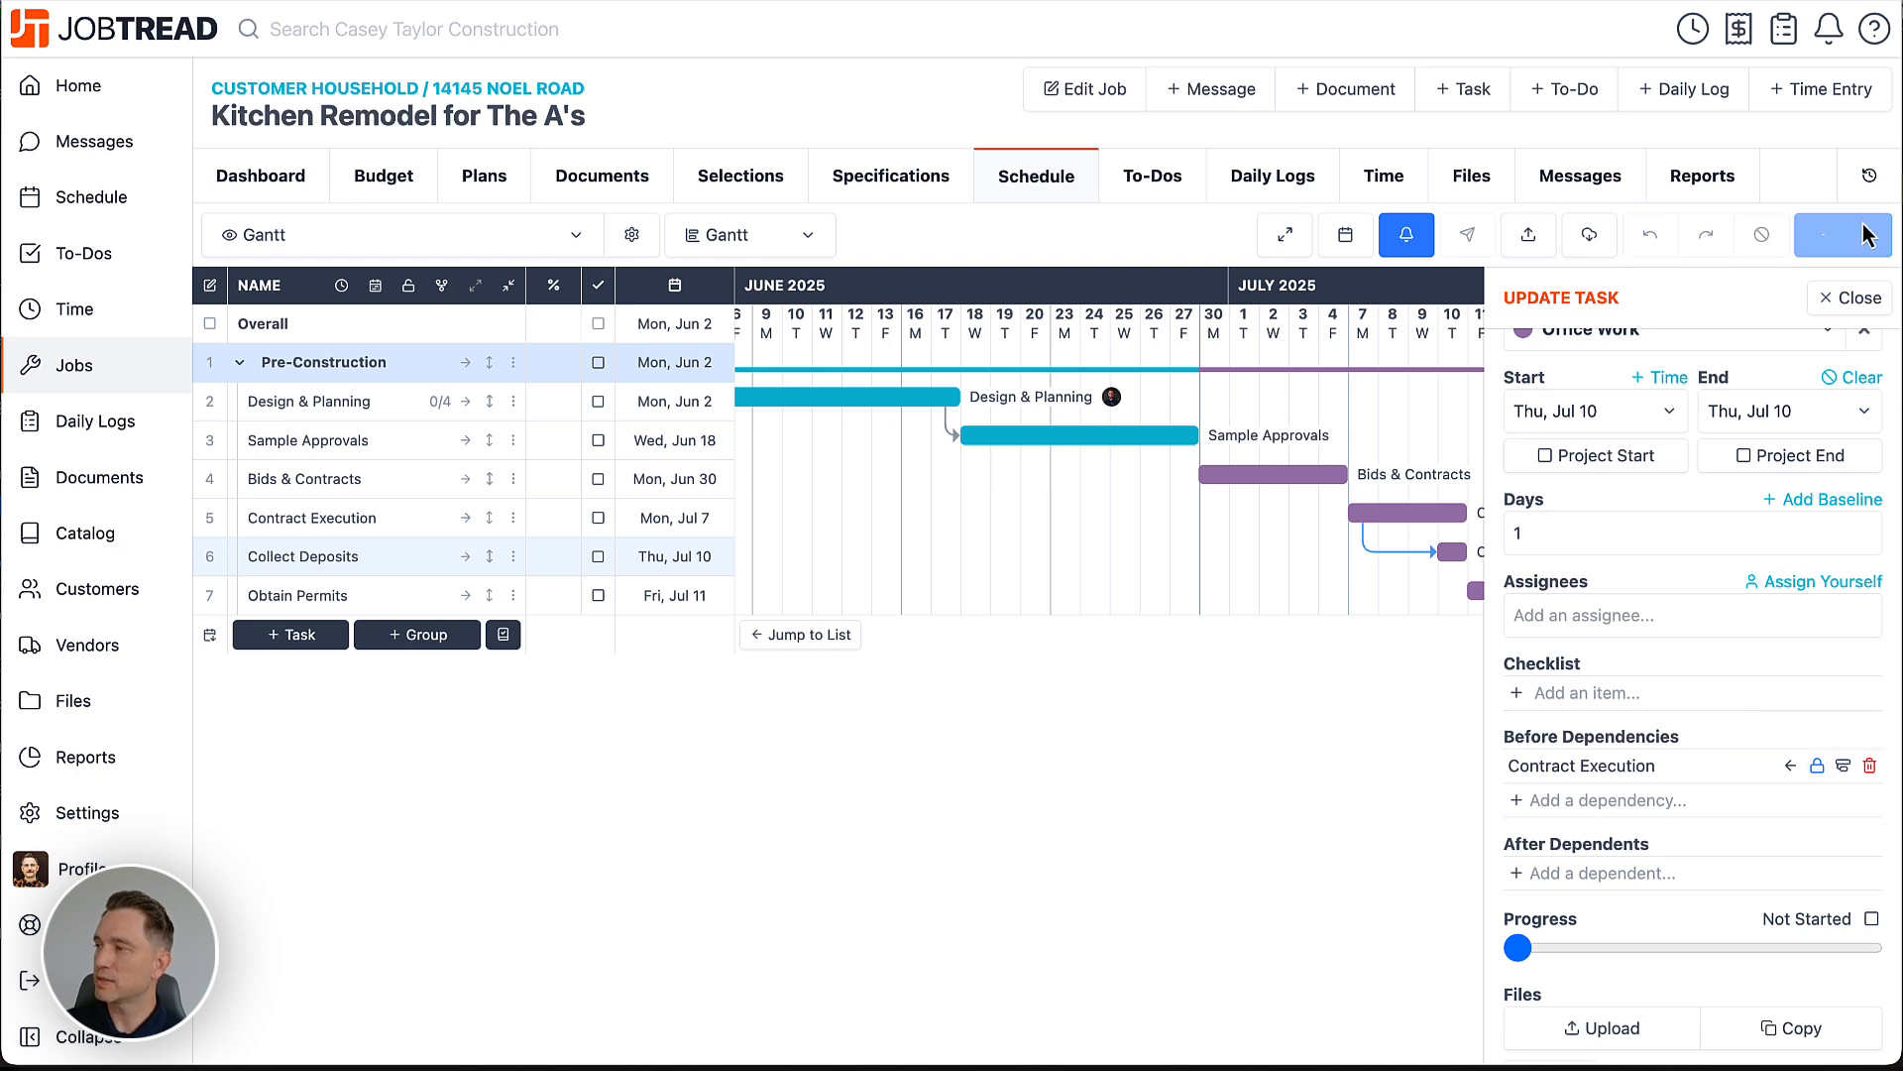
{"action": "left_click", "coordinate": [1877, 294]}
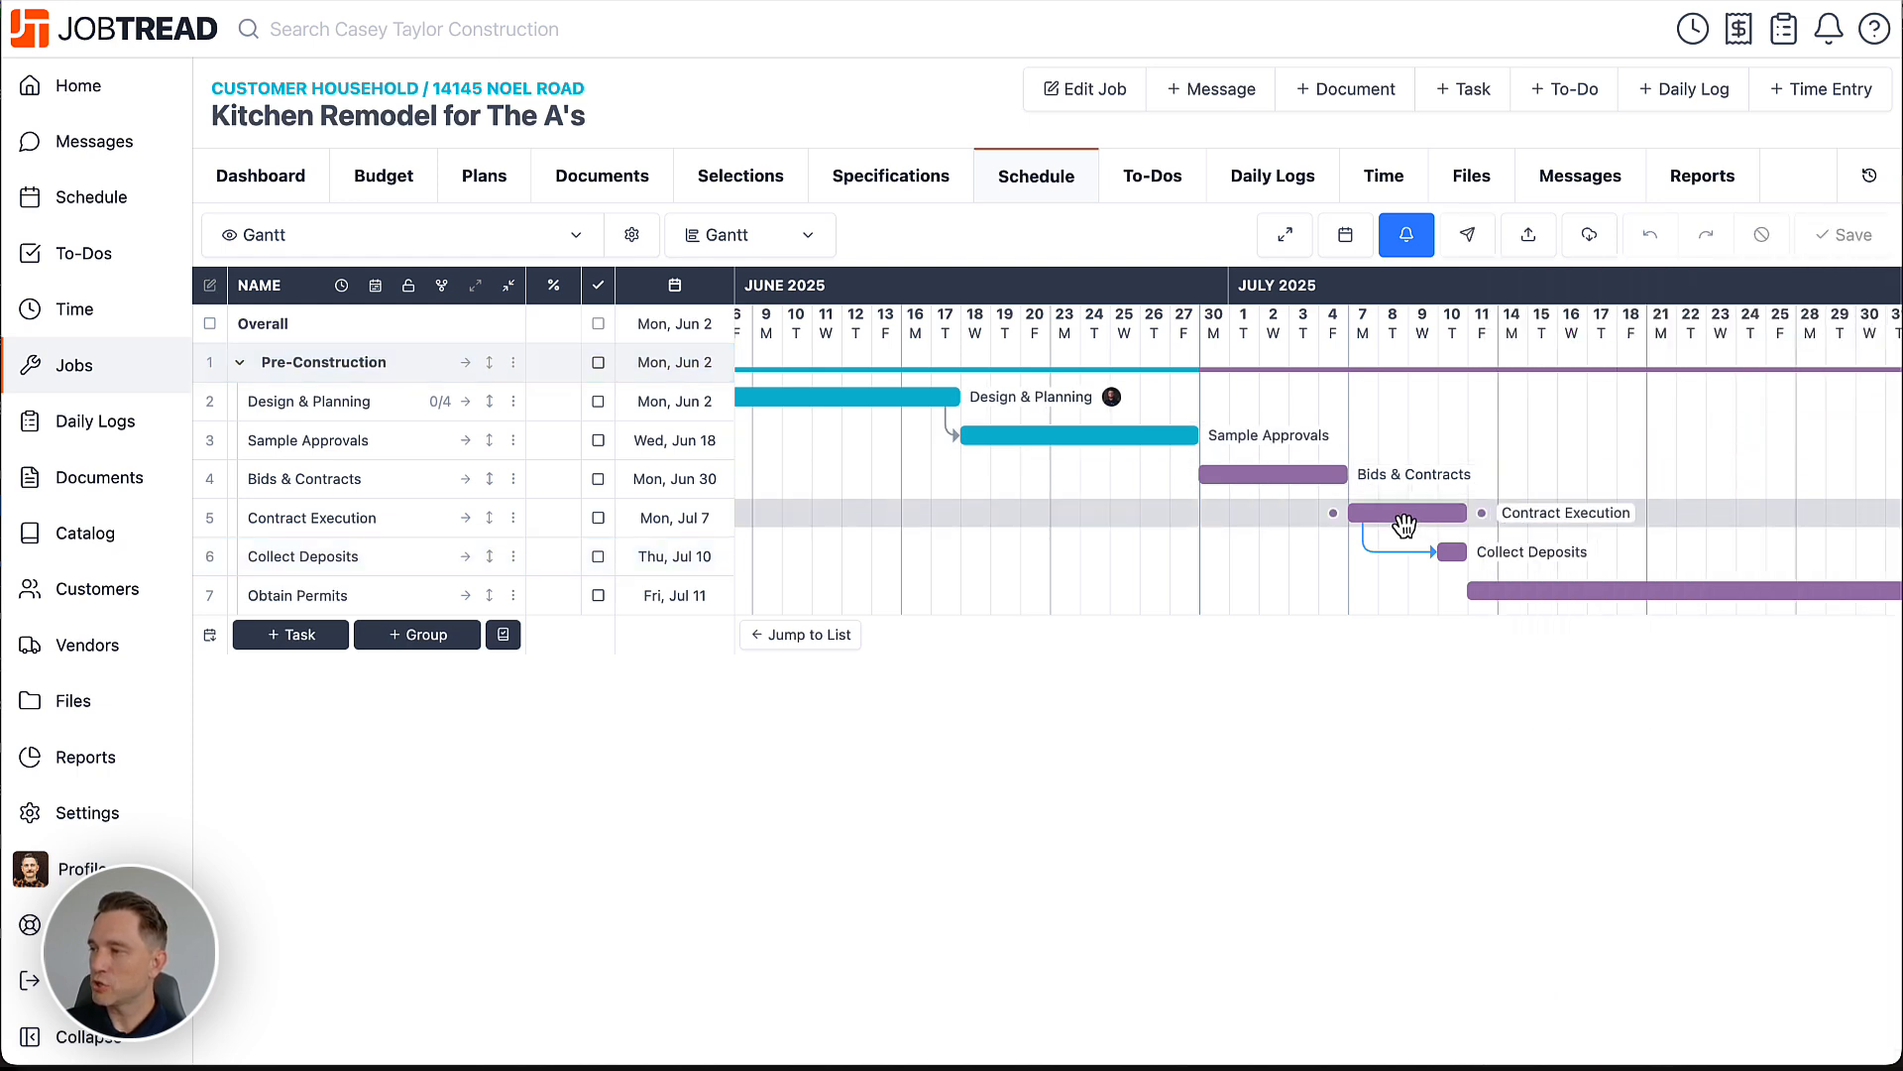
With lag time locked for the schedule, link Sample Approvals to Bids & Contracts to Contract Execution, and Collect Deposits to Obtain Permits, finish-to-start; save
{"action": "mouse_move", "coordinate": [1404, 523]}
{"action": "left_mouse_down"}
{"action": "mouse_move", "coordinate": [1427, 527]}
{"action": "mouse_move", "coordinate": [1406, 522]}
{"action": "left_mouse_up"}
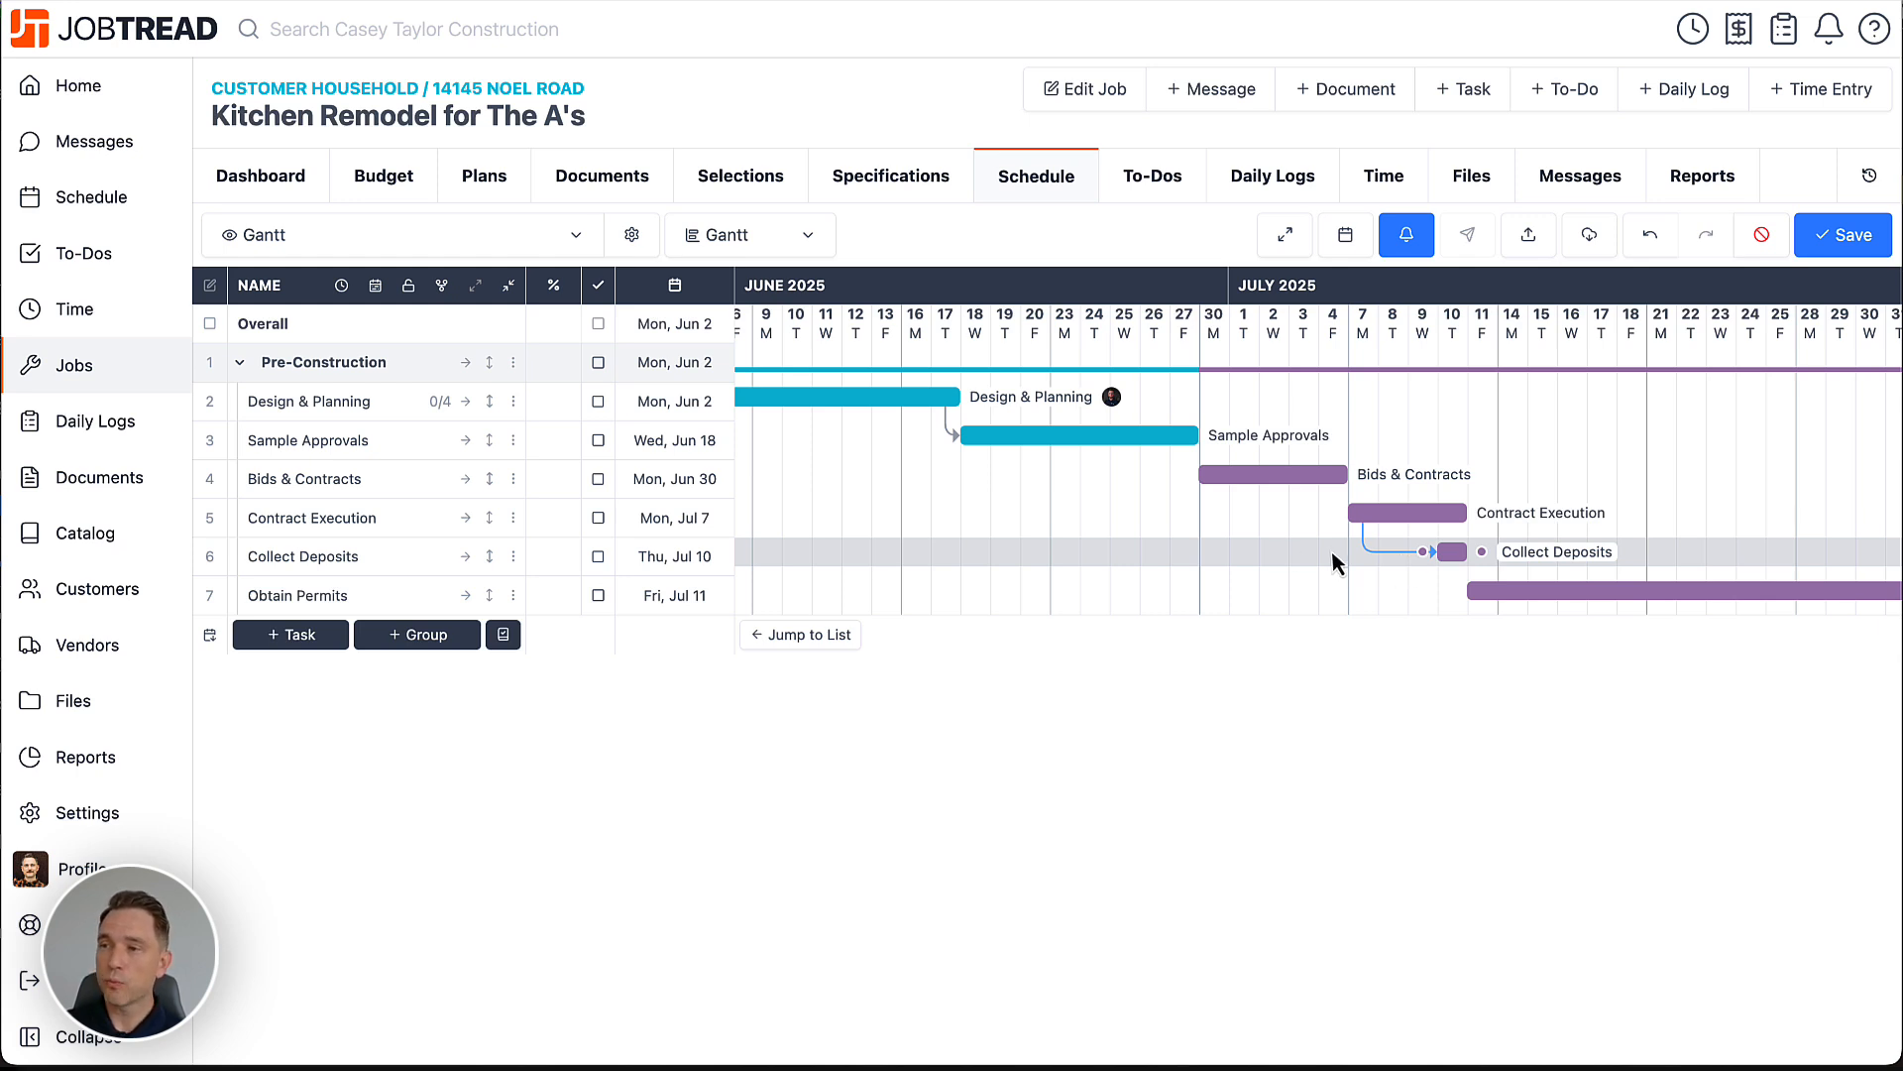
{"action": "left_click", "coordinate": [411, 300]}
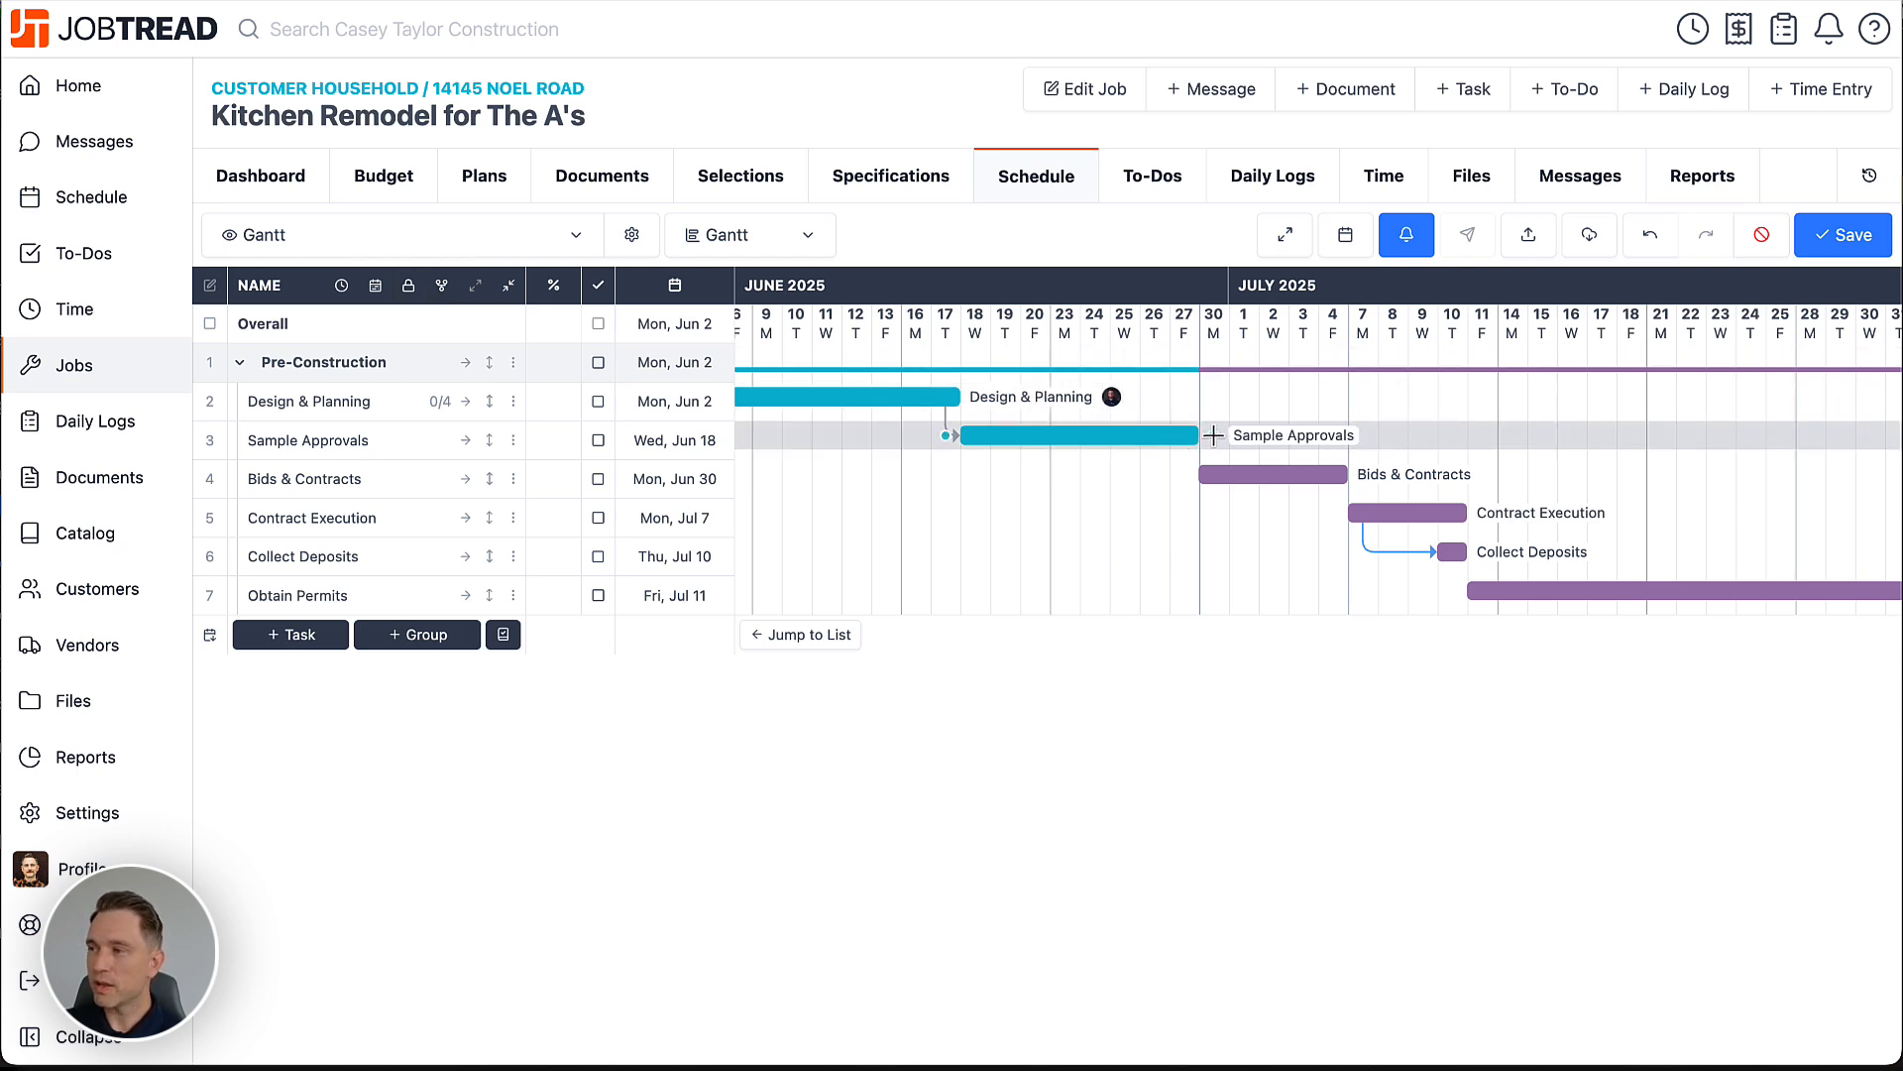
{"action": "left_click_drag", "start_coordinate": [1214, 435], "coordinate": [1195, 468]}
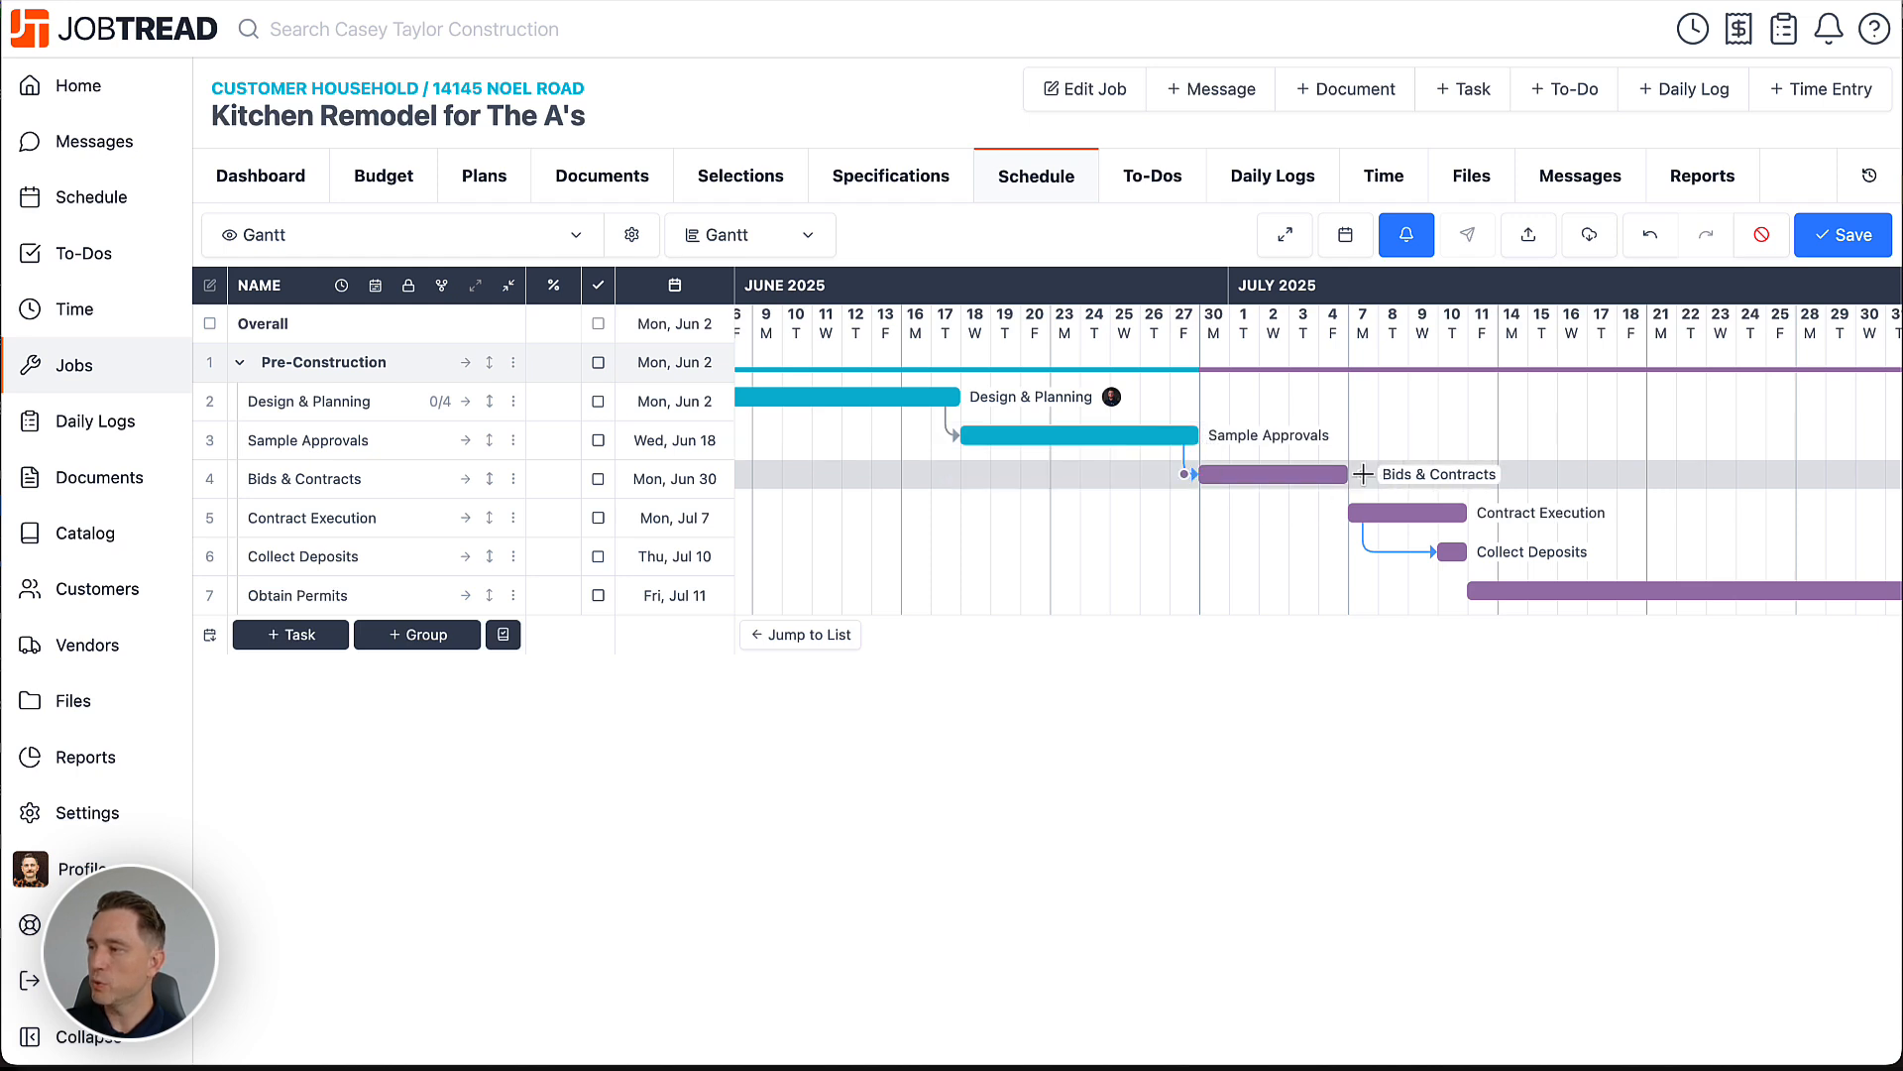
{"action": "left_click_drag", "start_coordinate": [1359, 475], "coordinate": [1345, 508]}
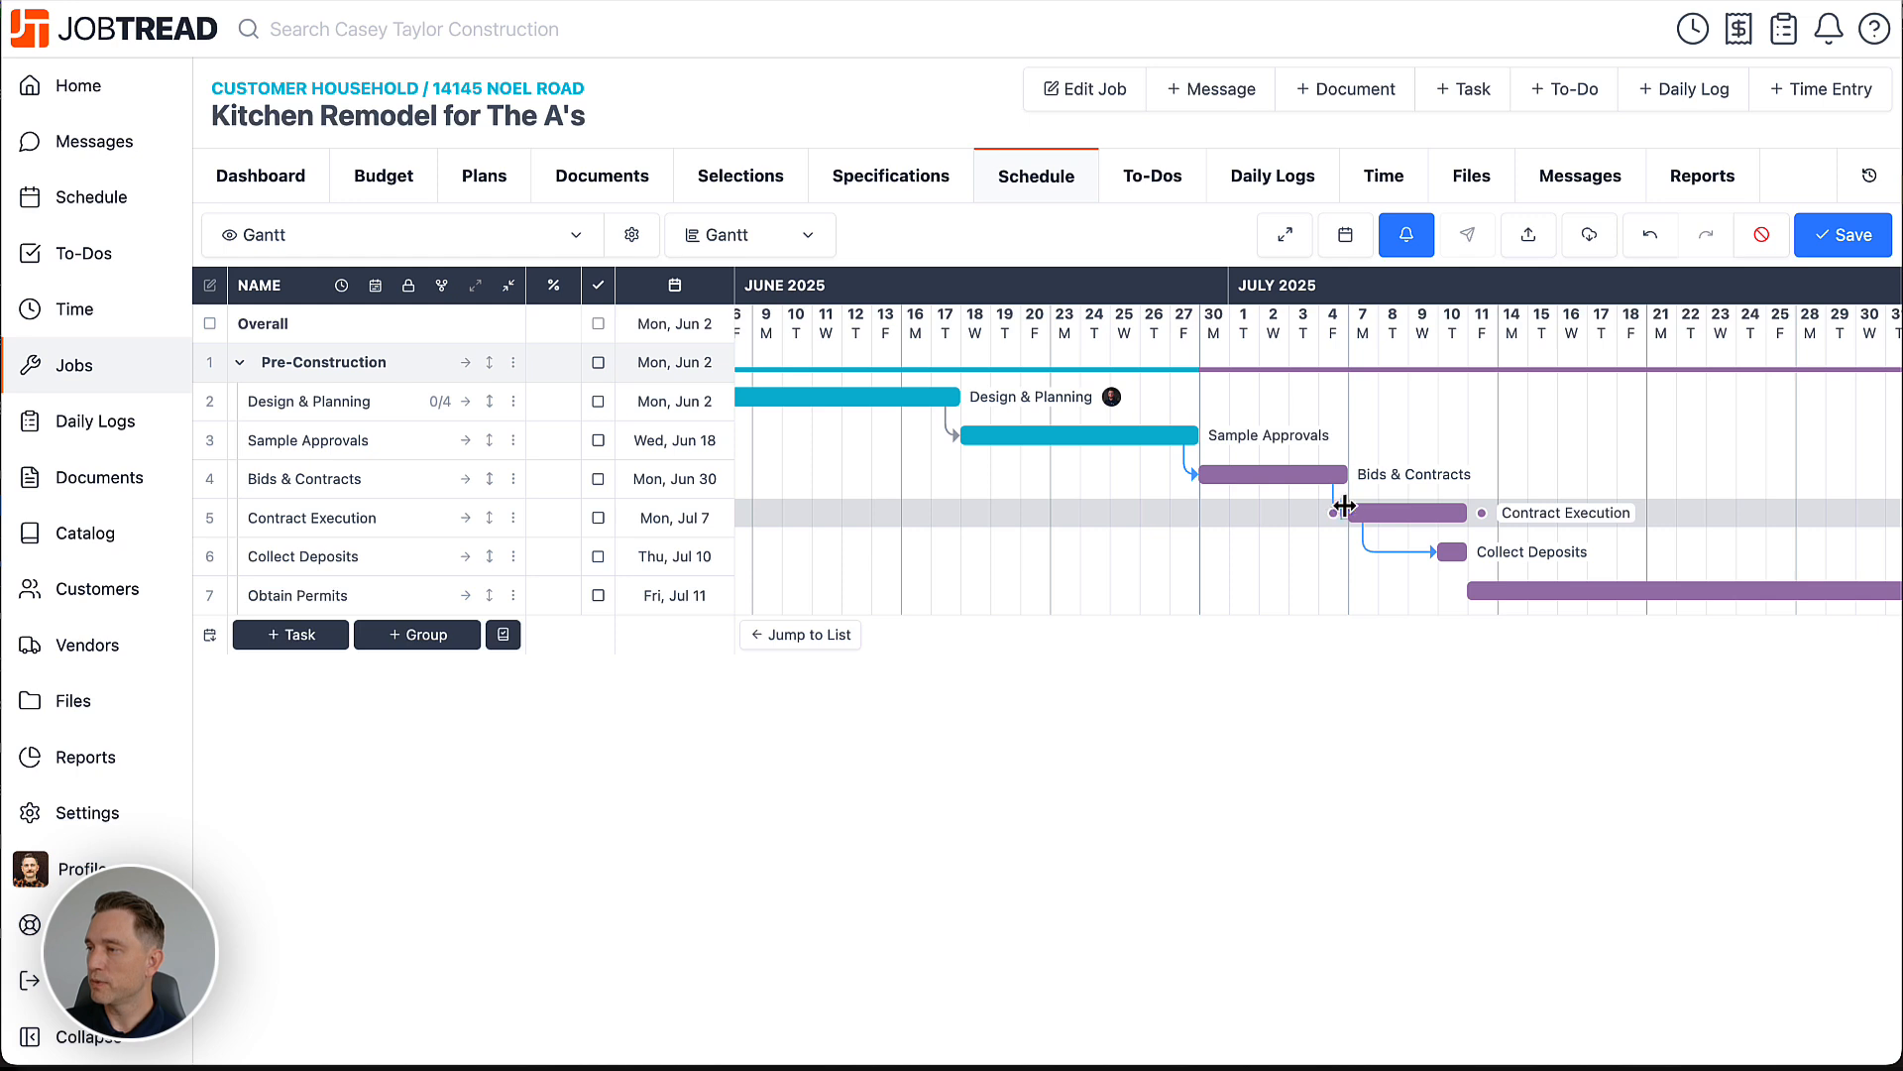
{"action": "left_click_drag", "start_coordinate": [1483, 552], "coordinate": [1469, 586]}
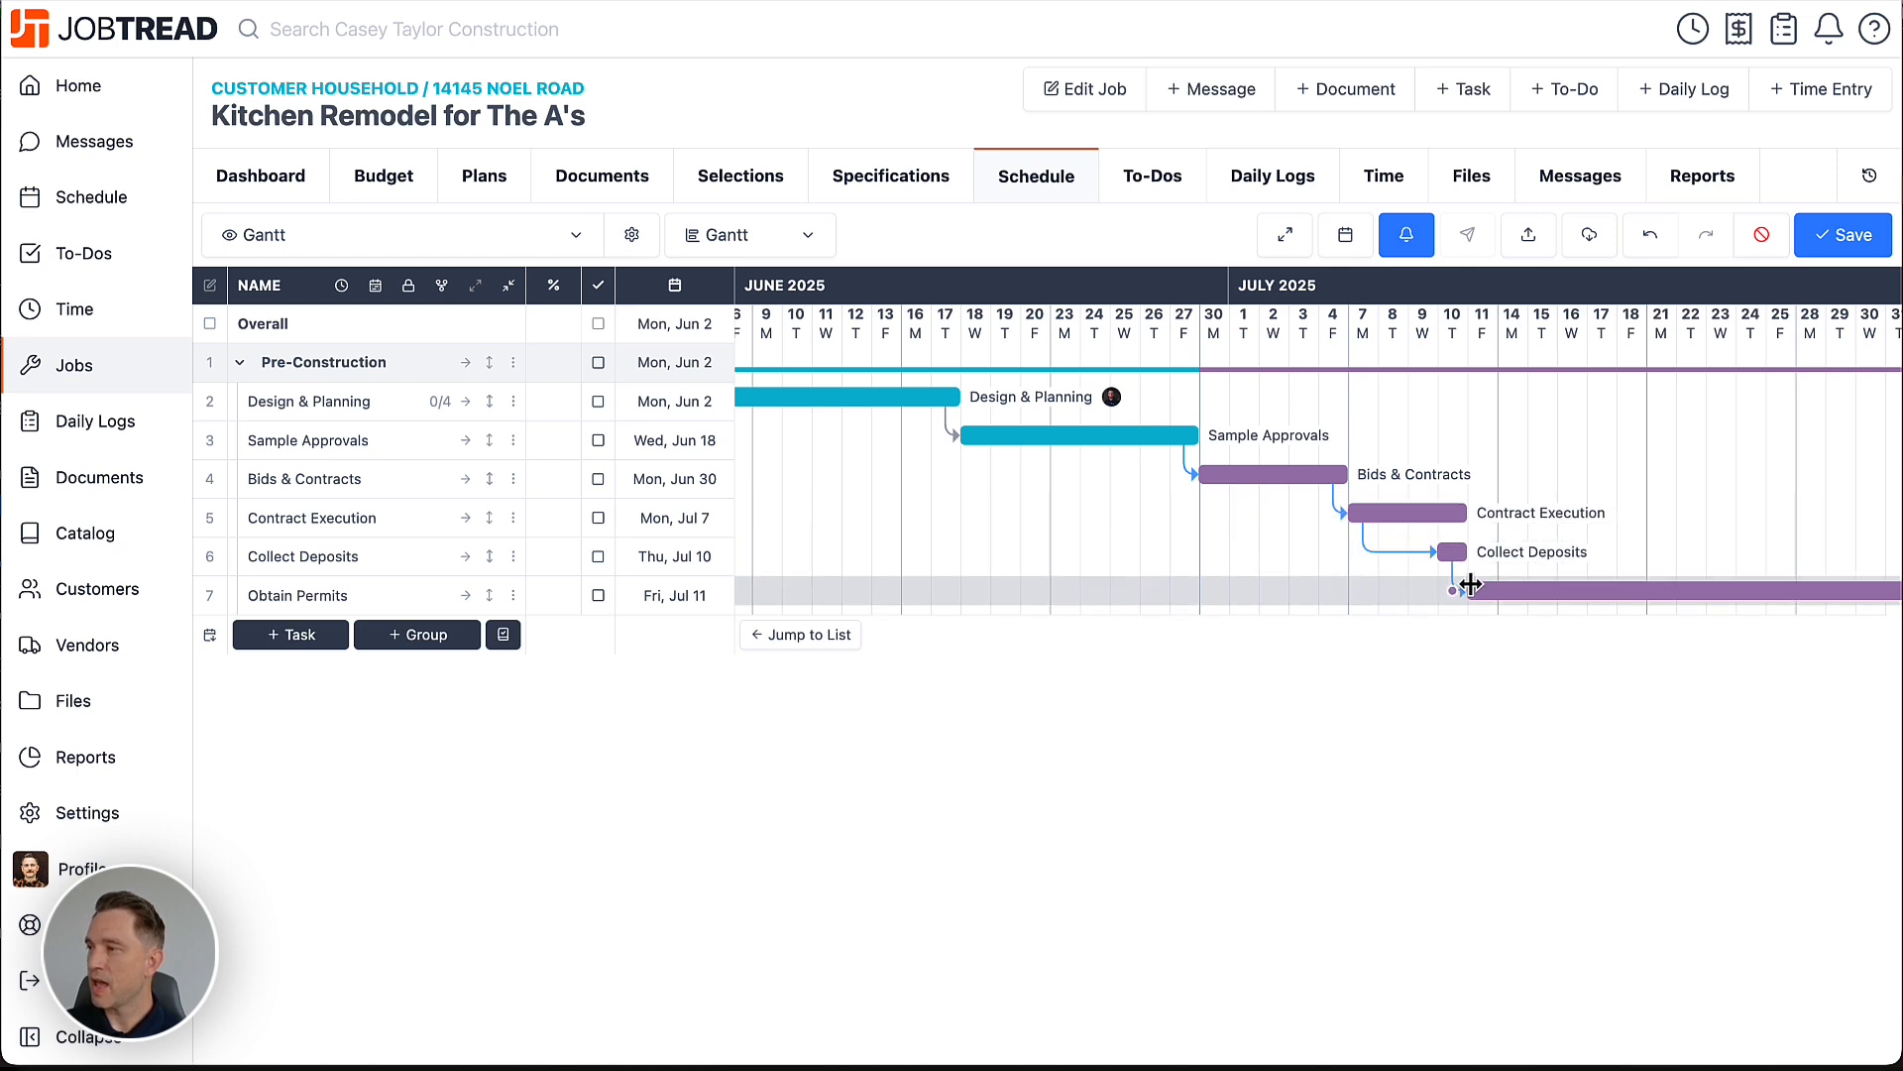
{"action": "left_click", "coordinate": [1846, 238]}
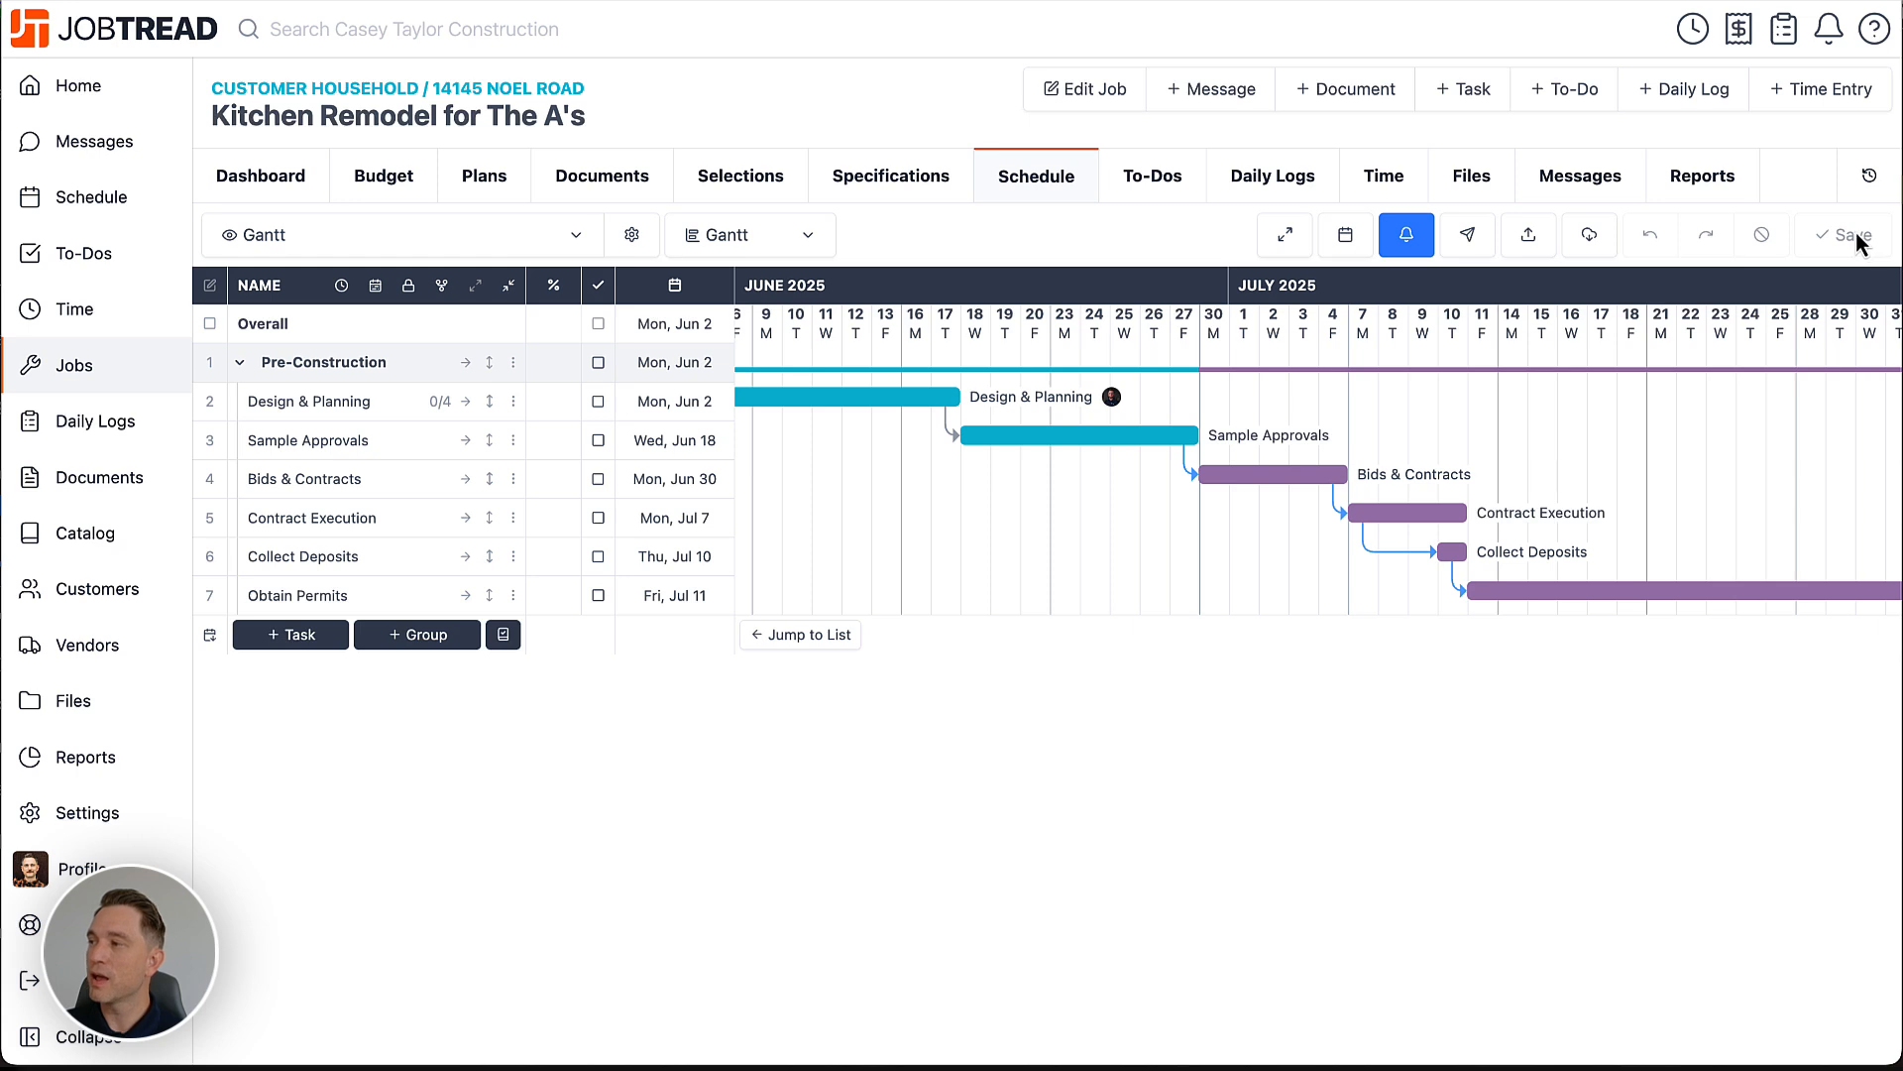
View the schedule's export options and open the library of schedule templates
{"action": "left_click", "coordinate": [1589, 237]}
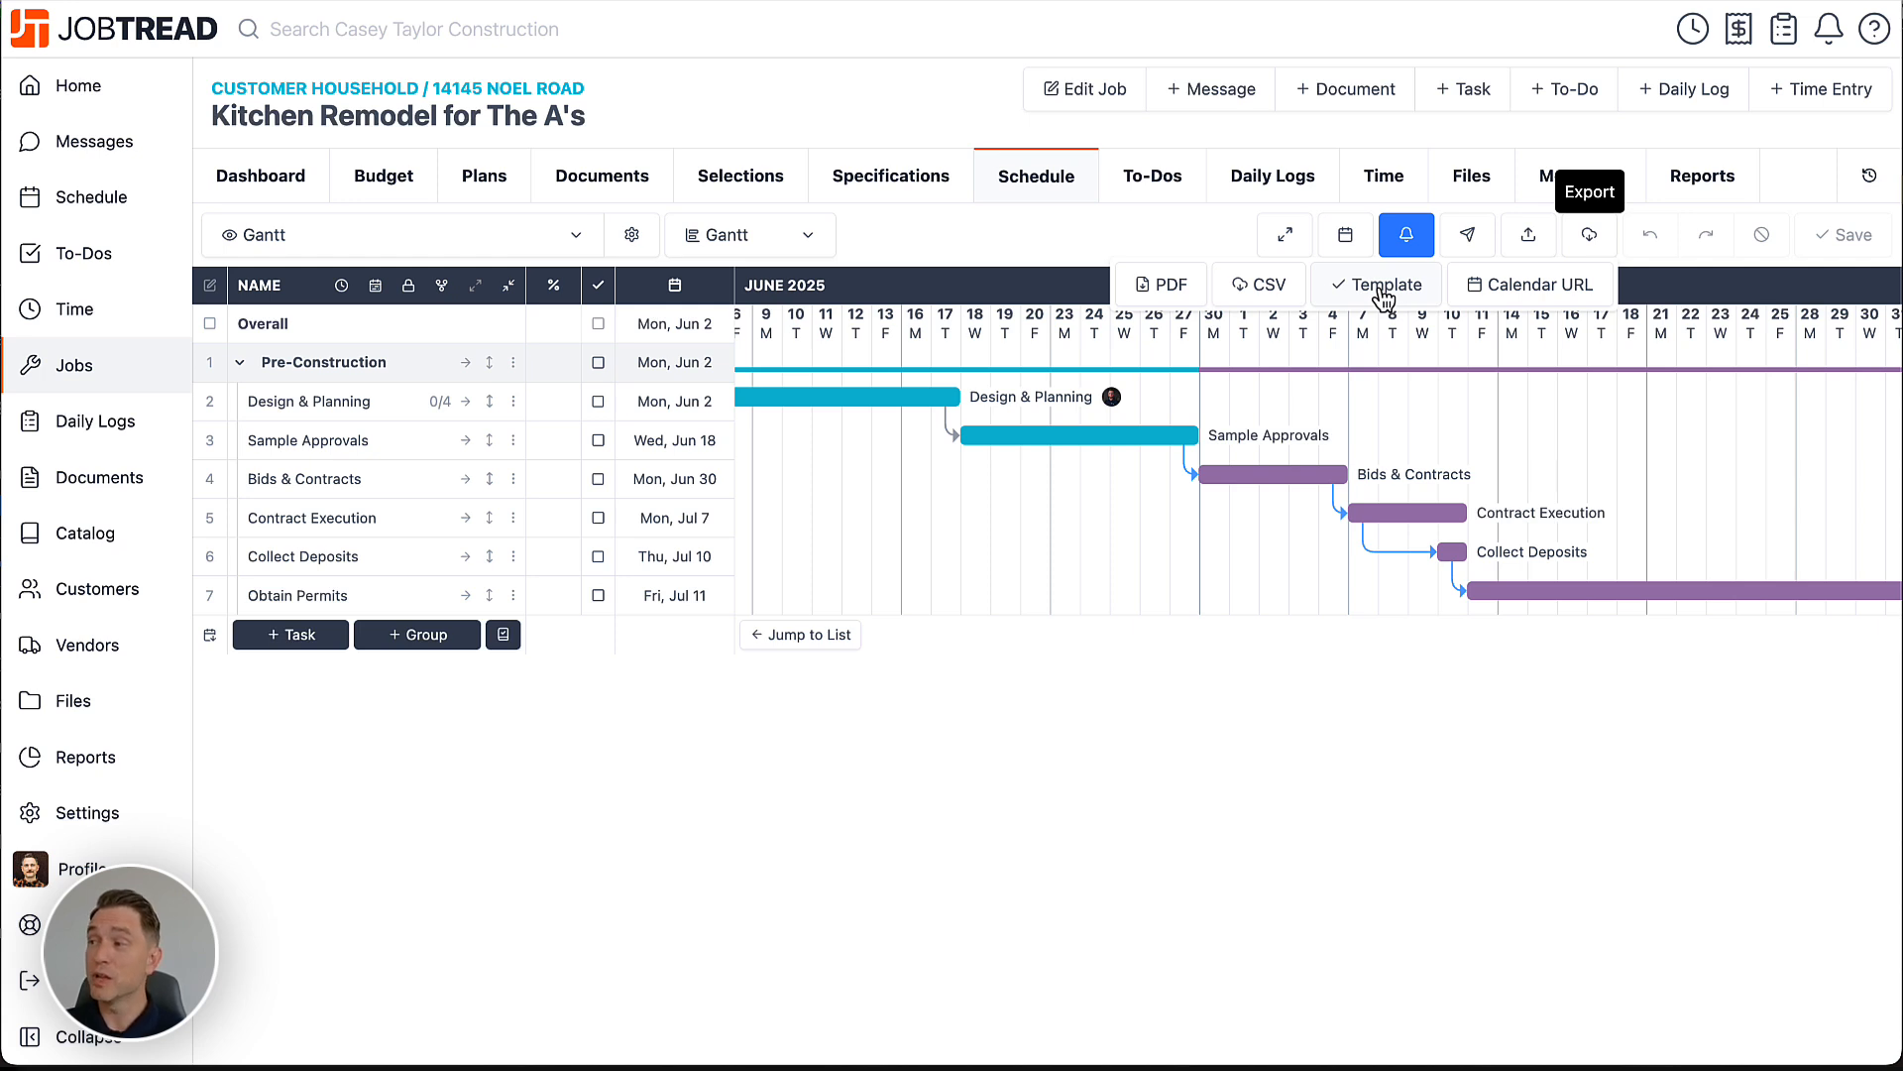
{"action": "left_click", "coordinate": [504, 636]}
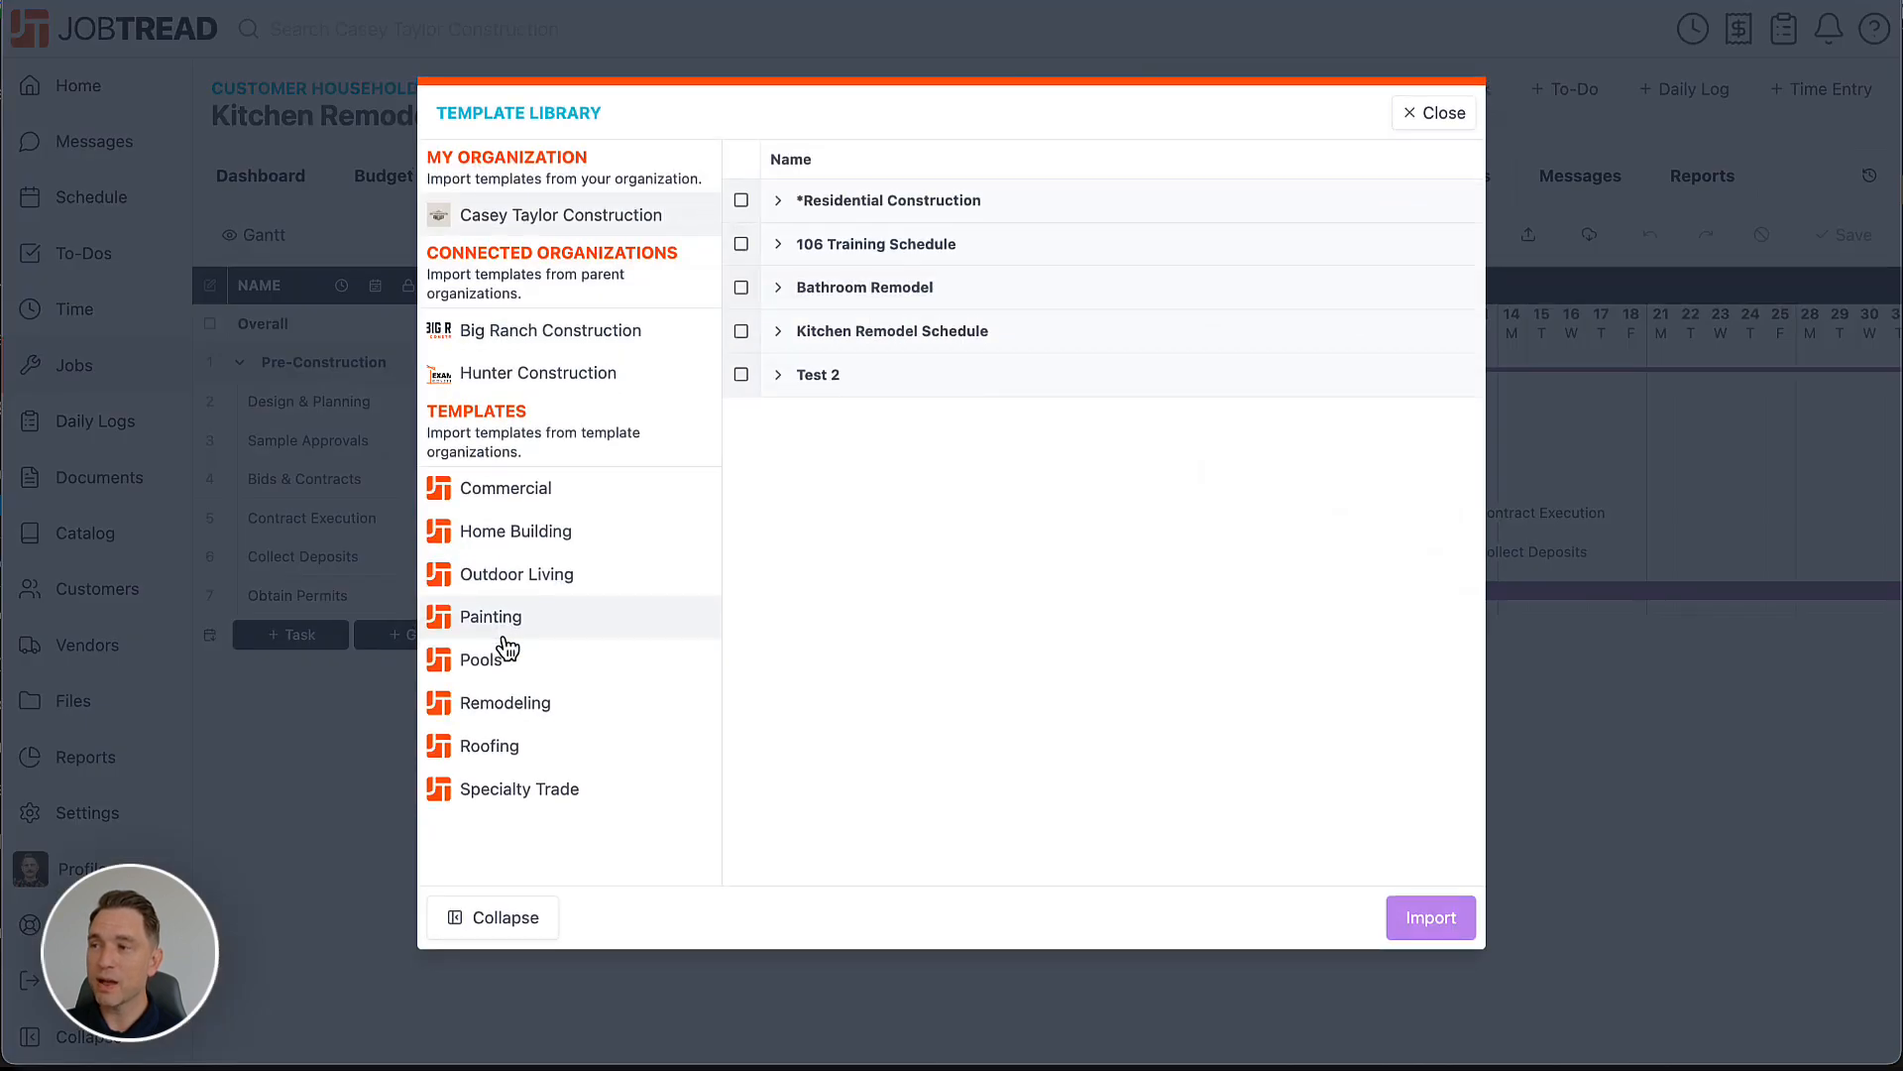